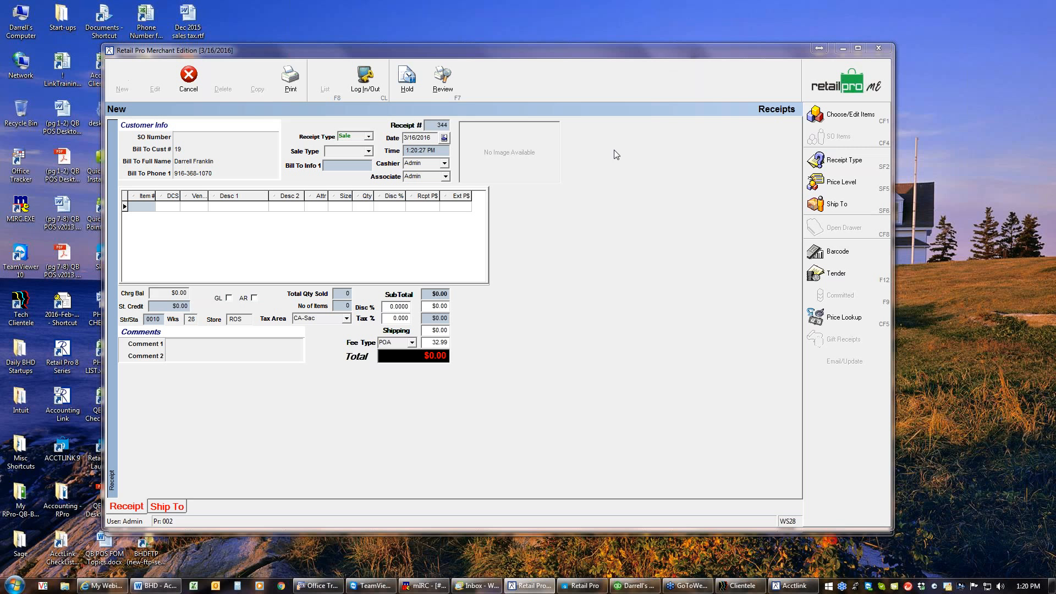
Step: Discard the unfinished new receipt and return from the receipts list to the home screen
click(833, 88)
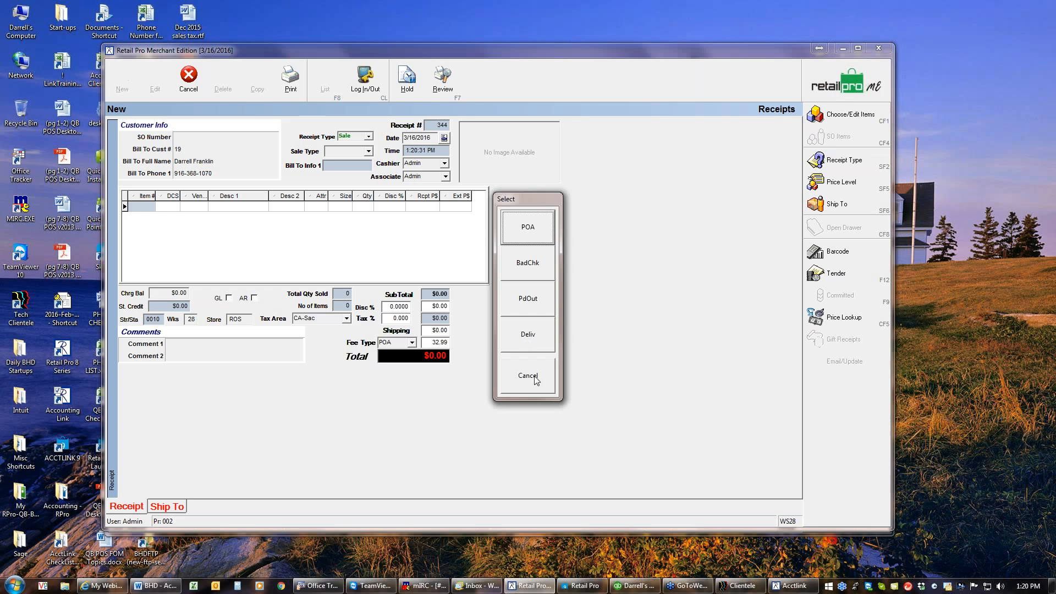
click(537, 380)
click(841, 88)
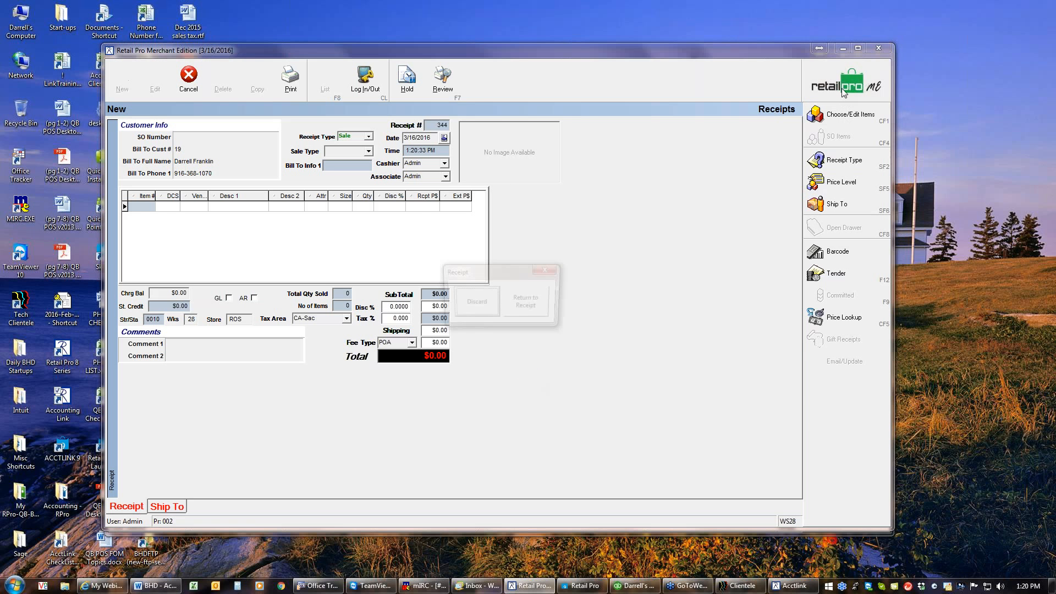
click(483, 306)
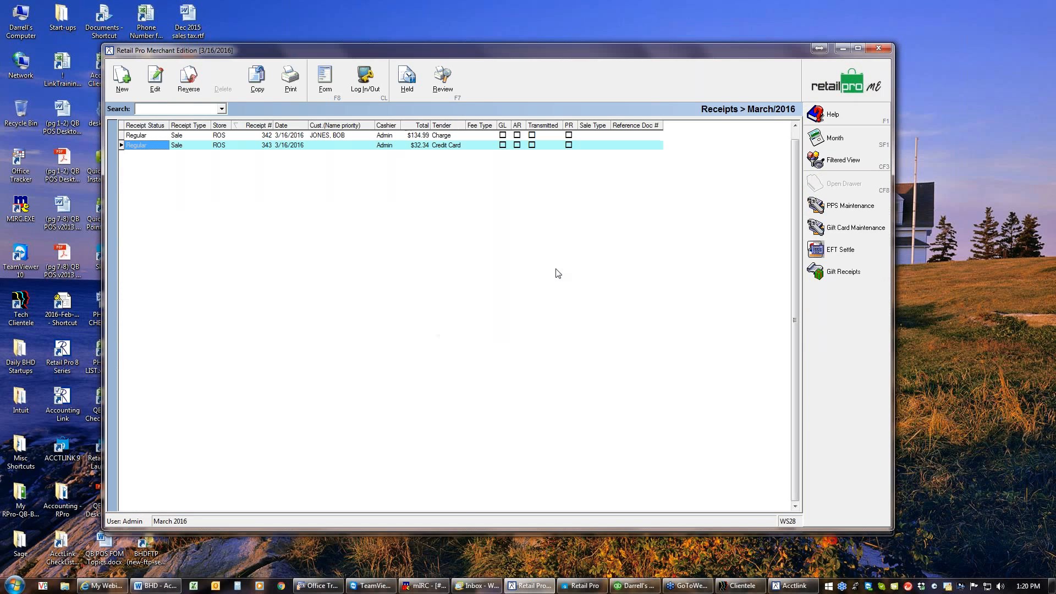
click(823, 82)
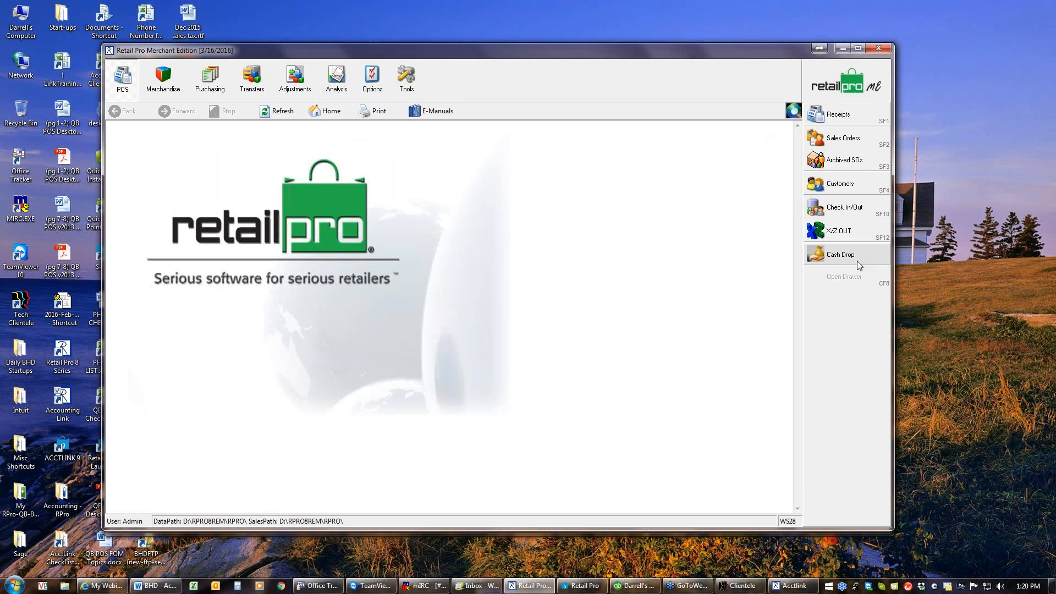
Step: Open the Point of Sale tender requirements in System Preferences and review the customer fields required for Charge
click(378, 81)
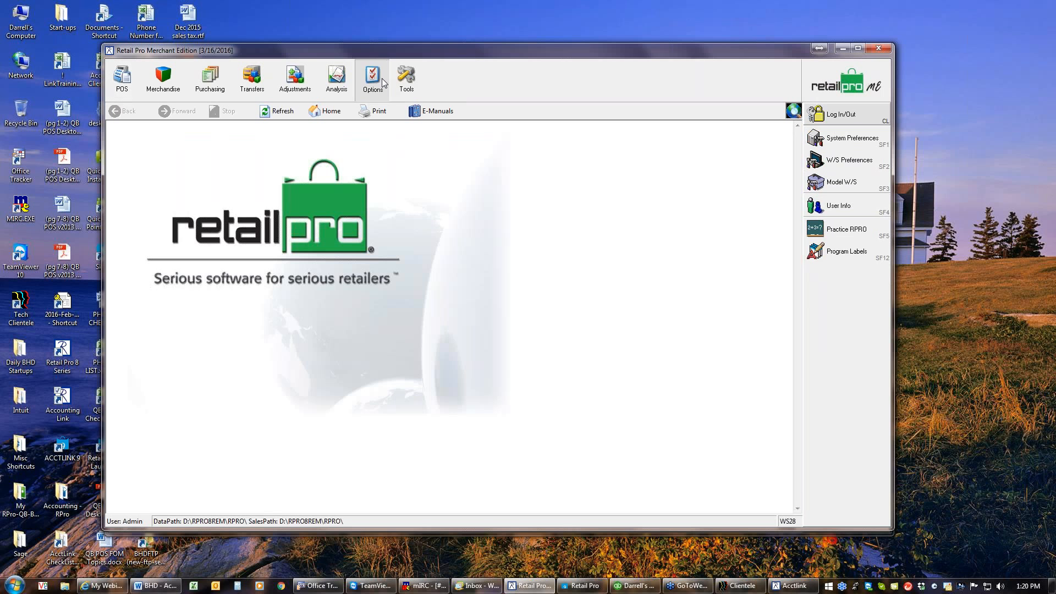
click(832, 142)
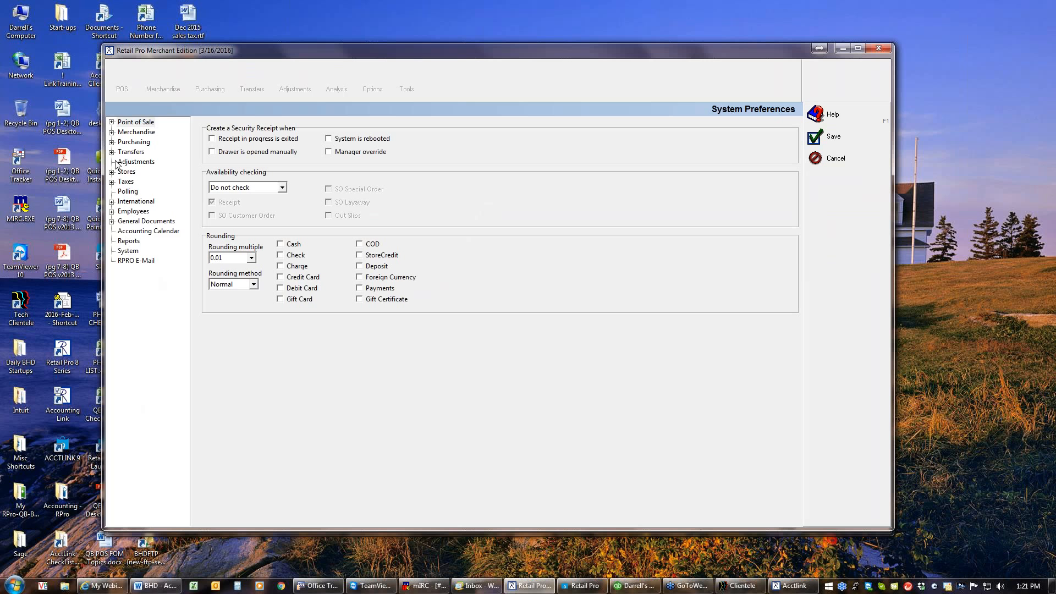
click(111, 122)
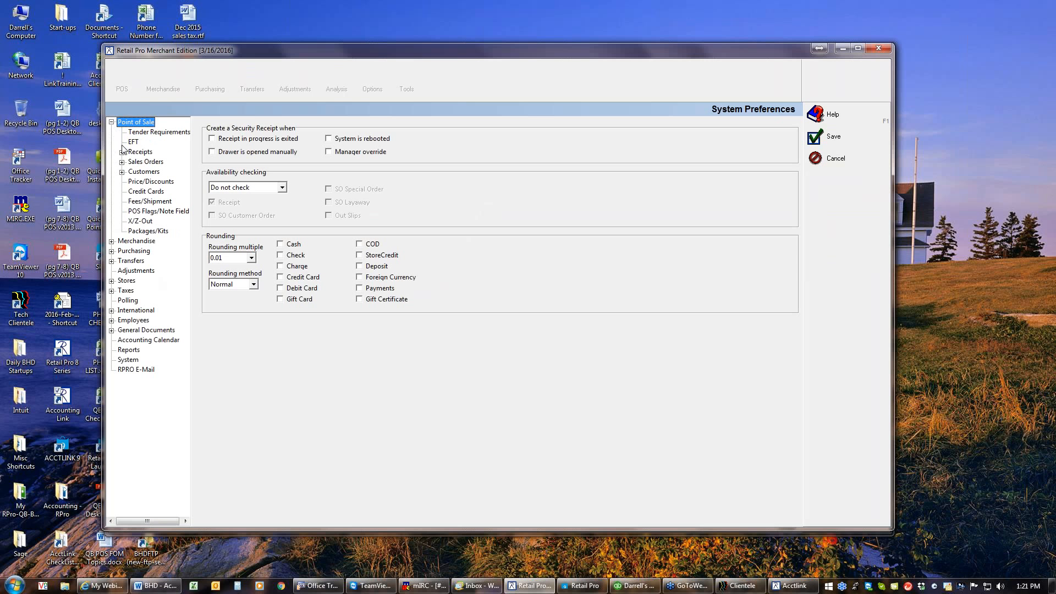
click(144, 133)
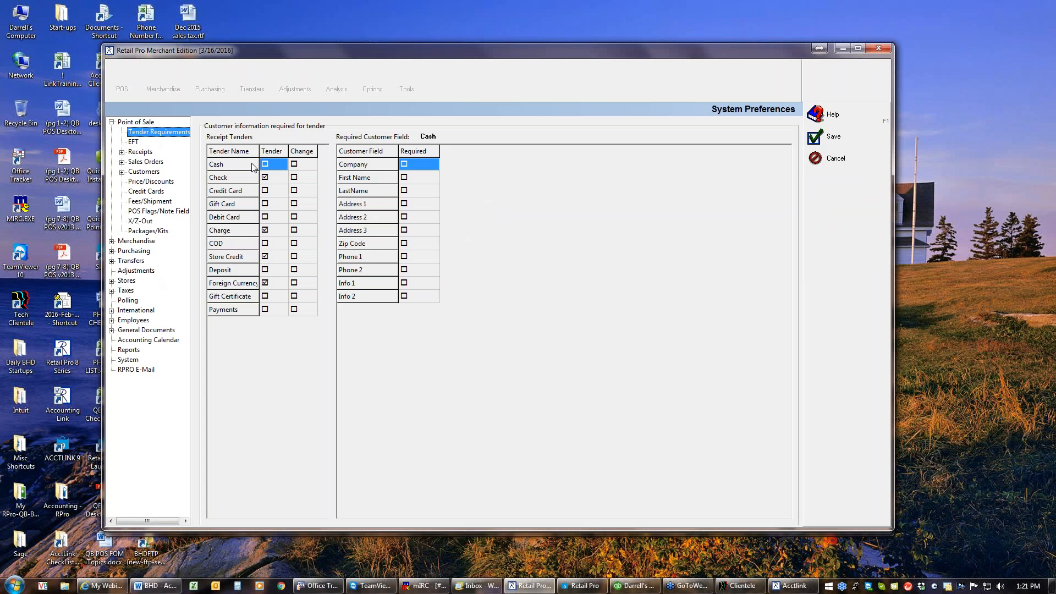
click(238, 235)
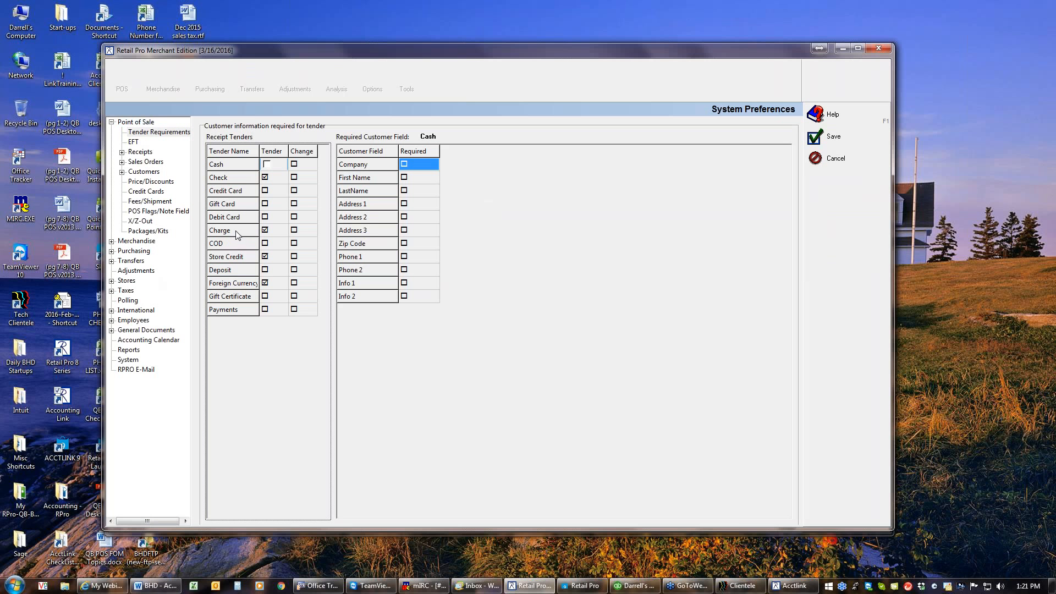
click(267, 232)
Step: Review the Point of Sale customer options and the Fees/Shipment types, and save the system preferences
click(122, 172)
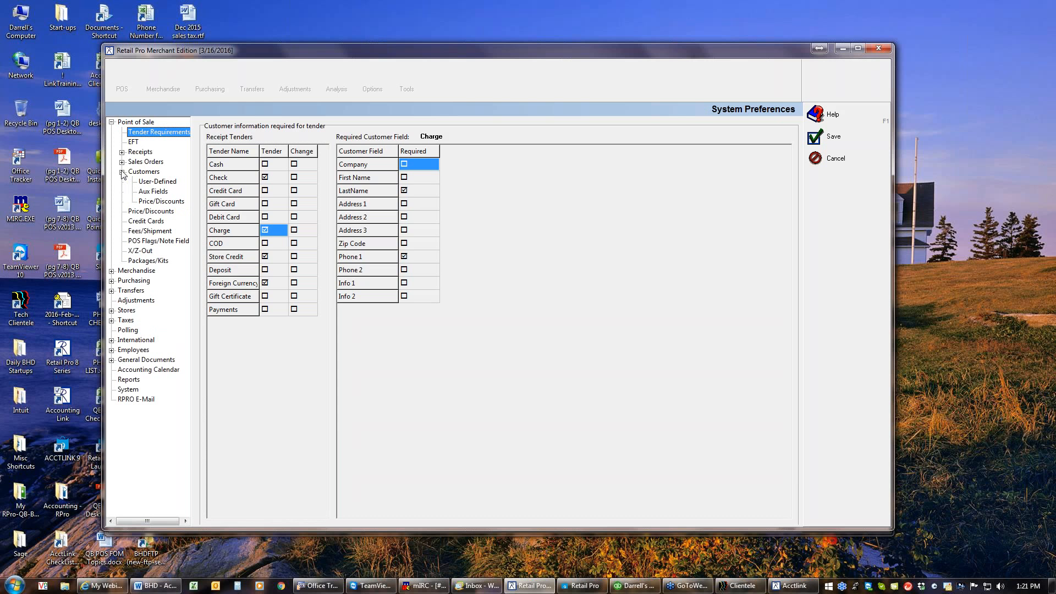
click(139, 172)
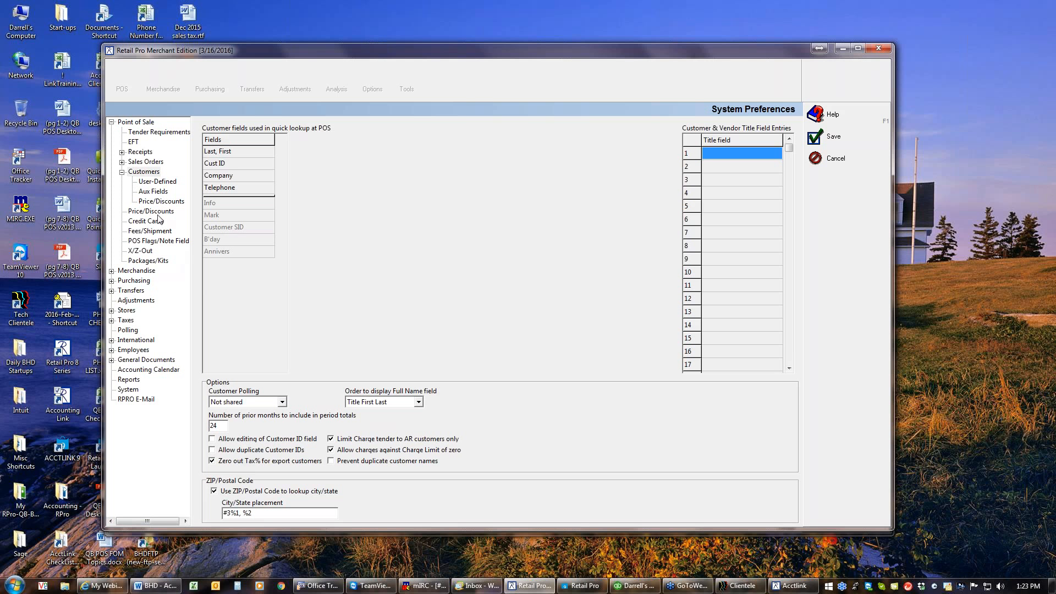
click(148, 232)
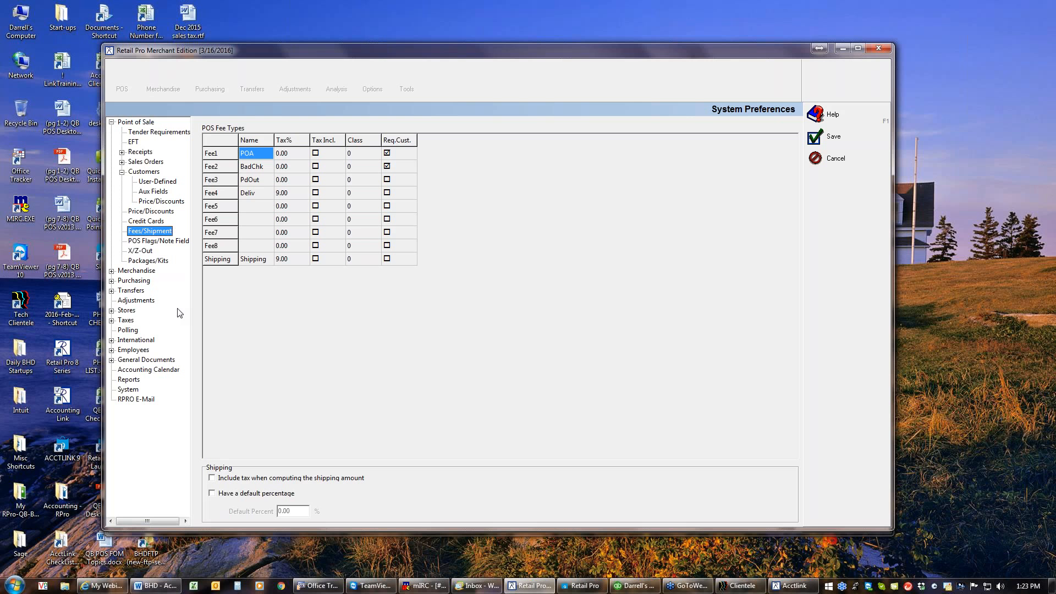
click(826, 143)
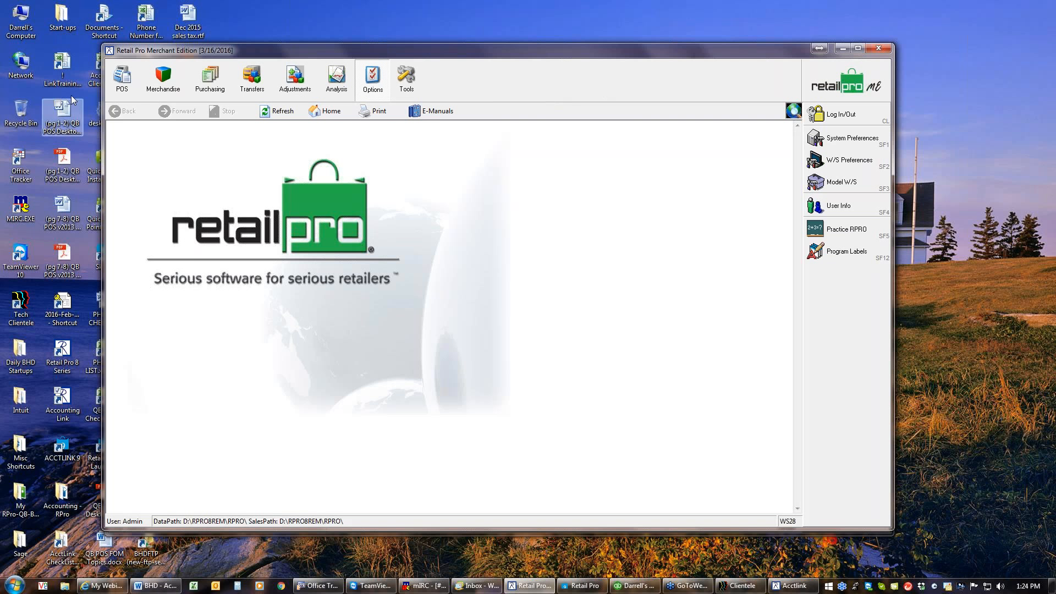
Step: Open the March receipt tendered as Charge in form view and inspect its tender details
click(123, 79)
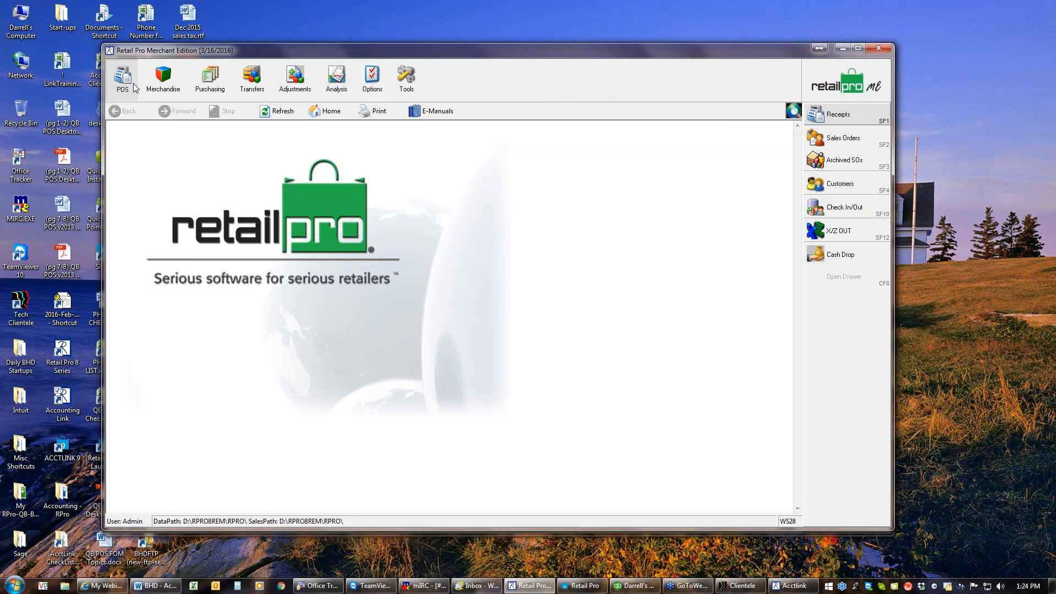
click(827, 117)
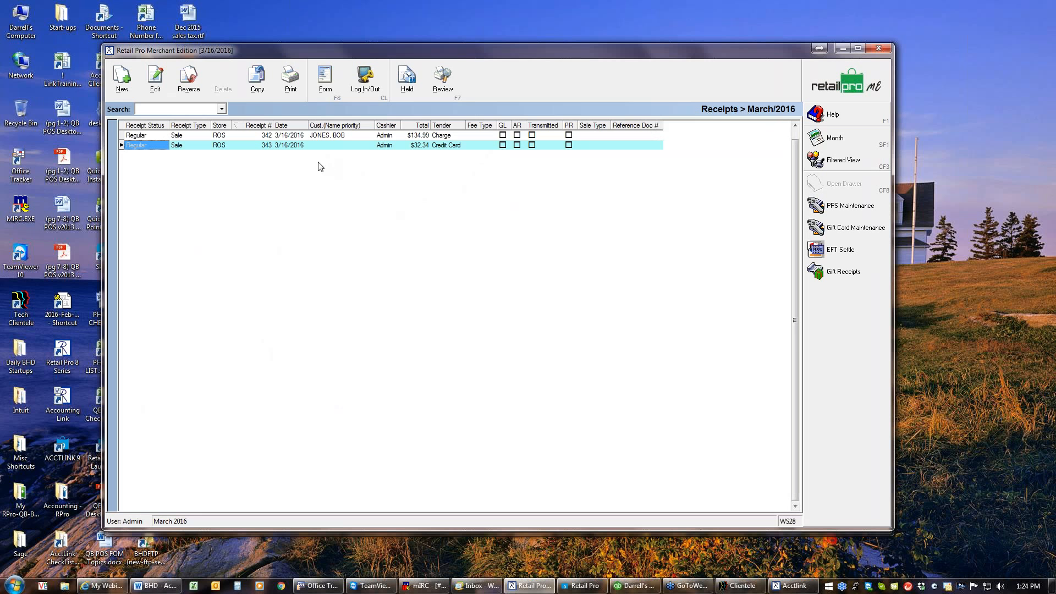
click(322, 137)
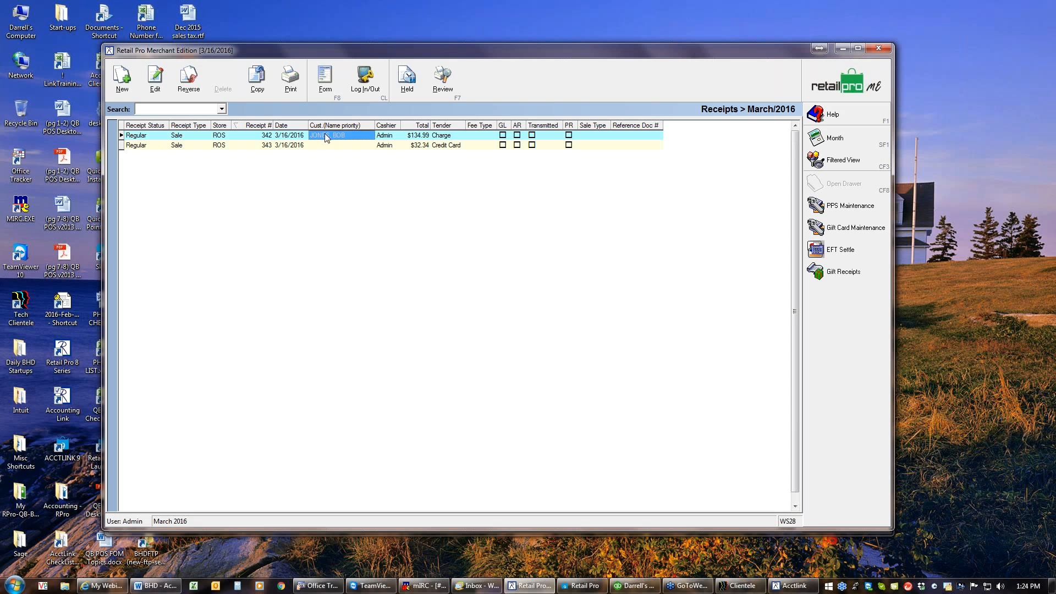
click(325, 79)
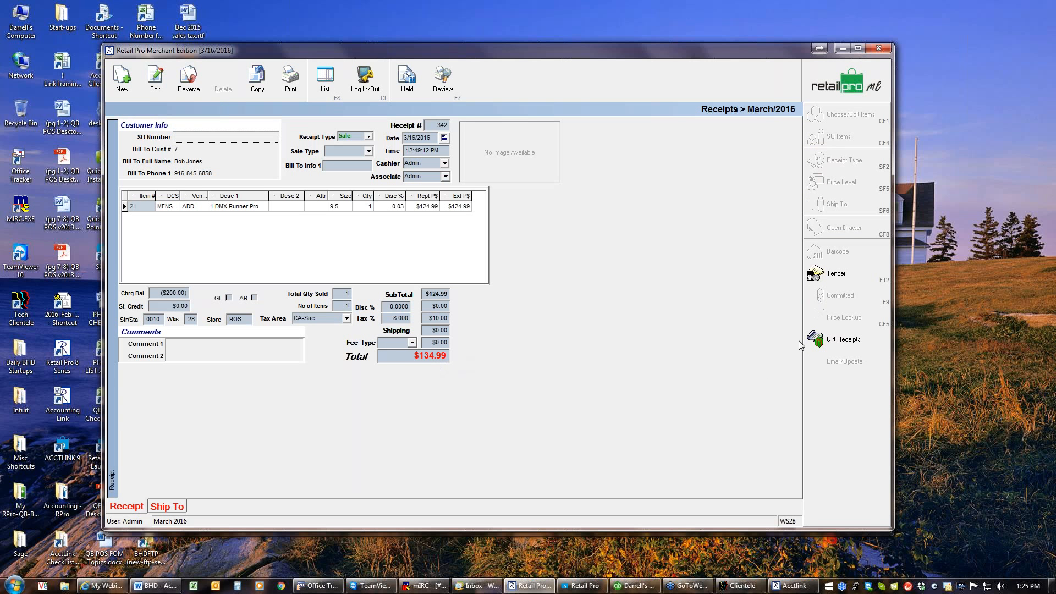
click(819, 278)
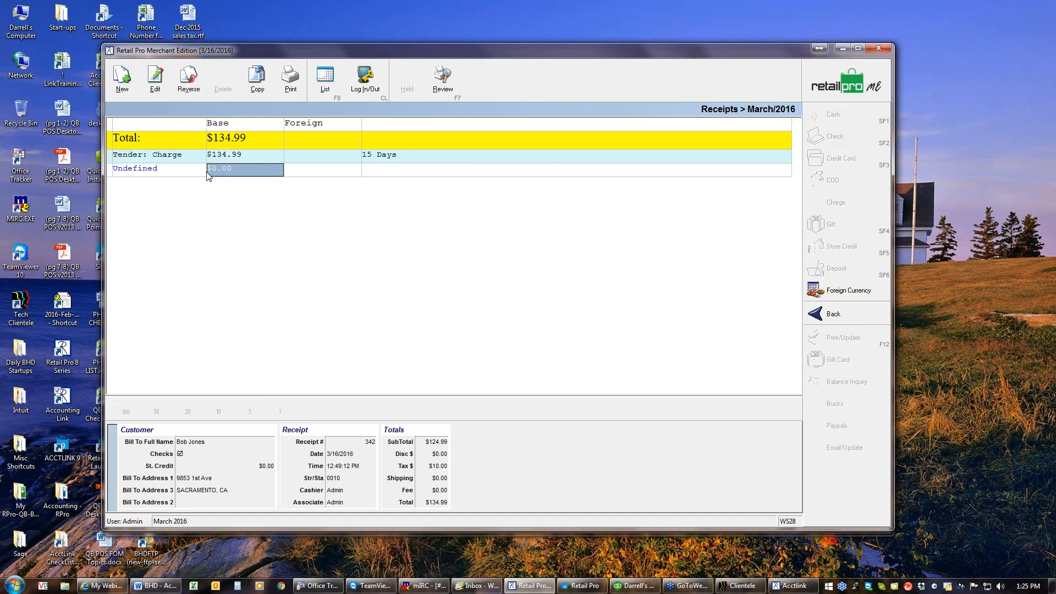
click(847, 316)
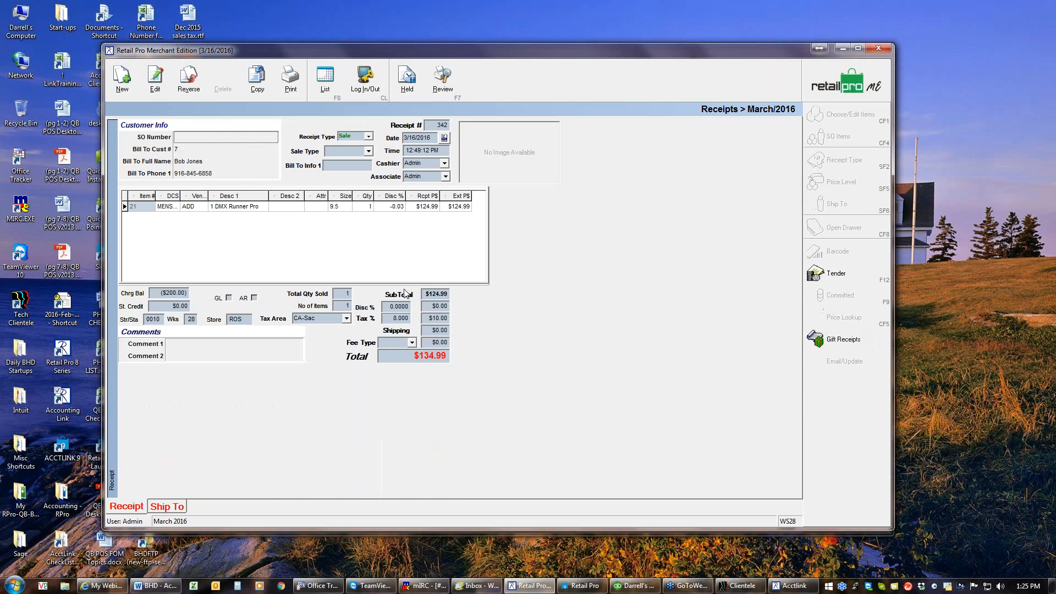
Step: Start a new receipt billed to a customer with AR set to No and check its available tender types
click(127, 81)
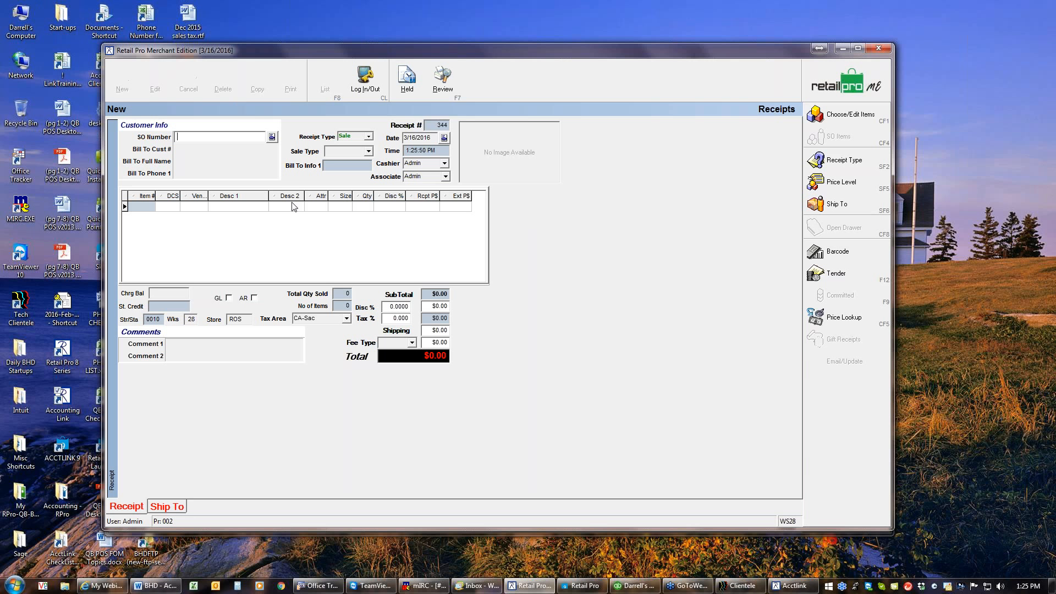
key(Tab)
click(271, 149)
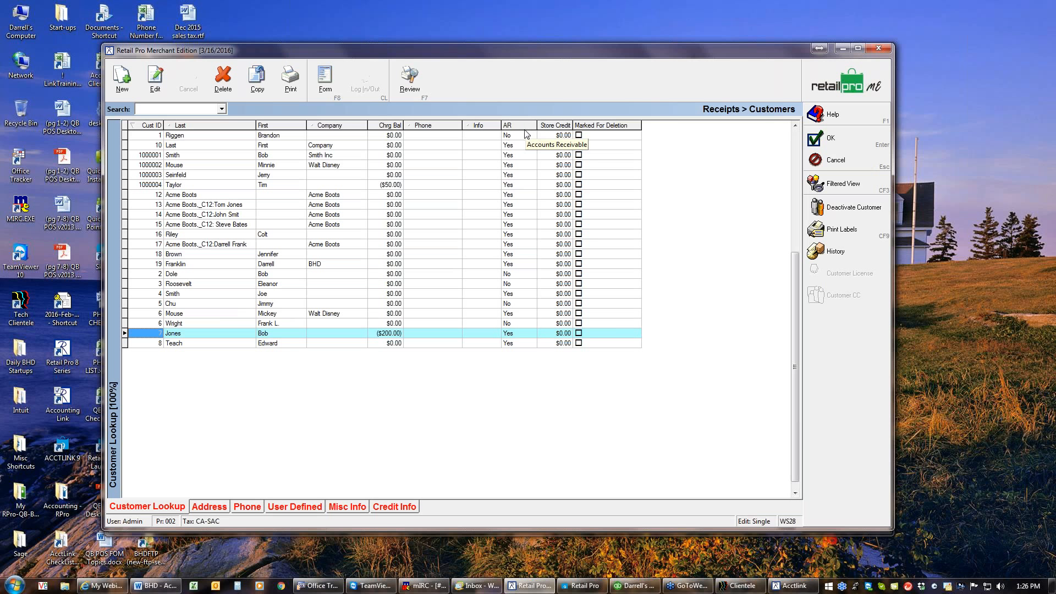
click(525, 284)
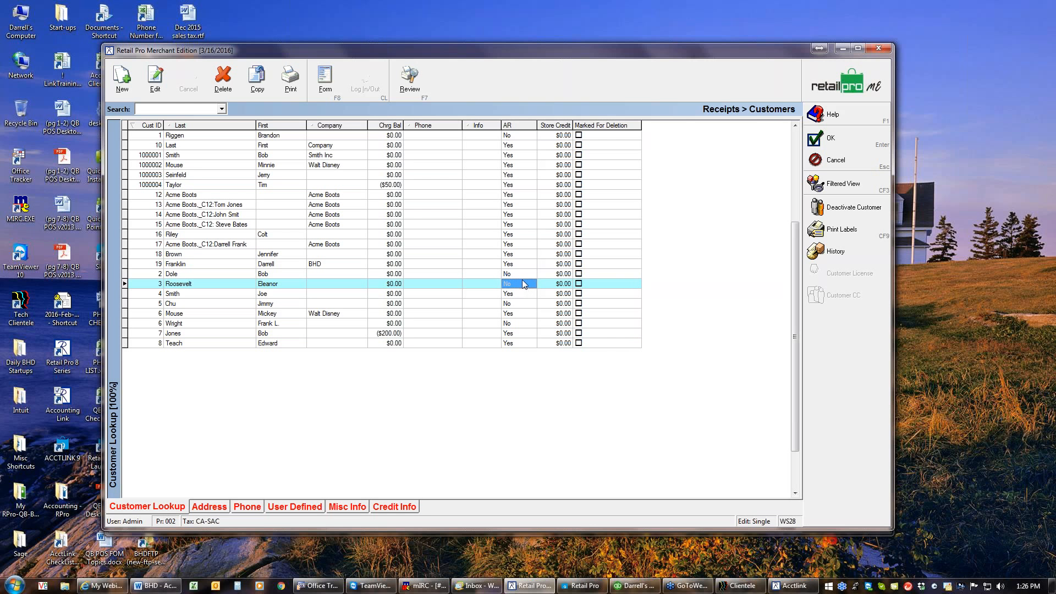
click(822, 140)
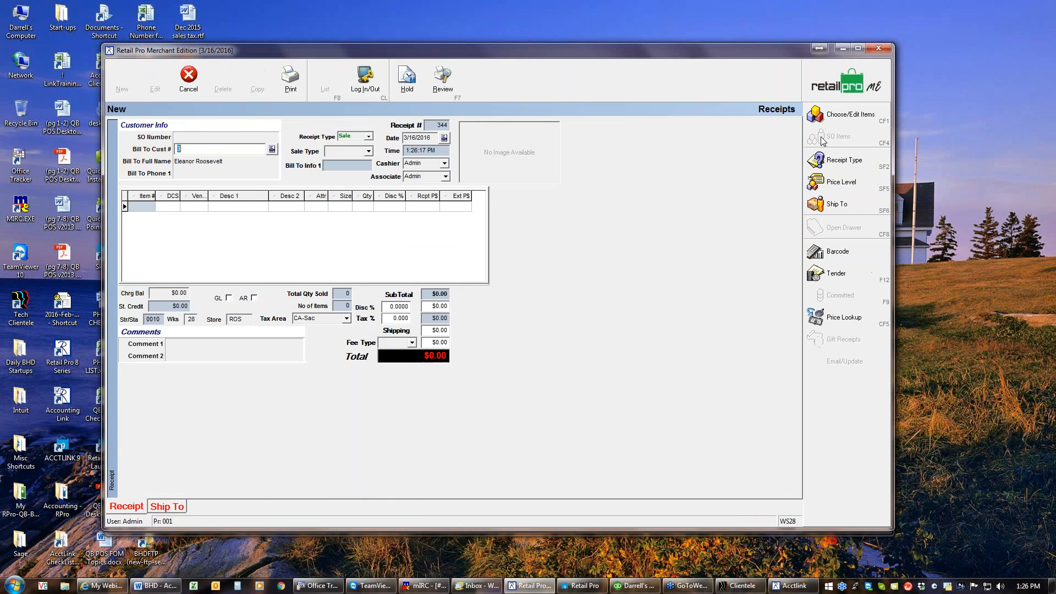
click(828, 275)
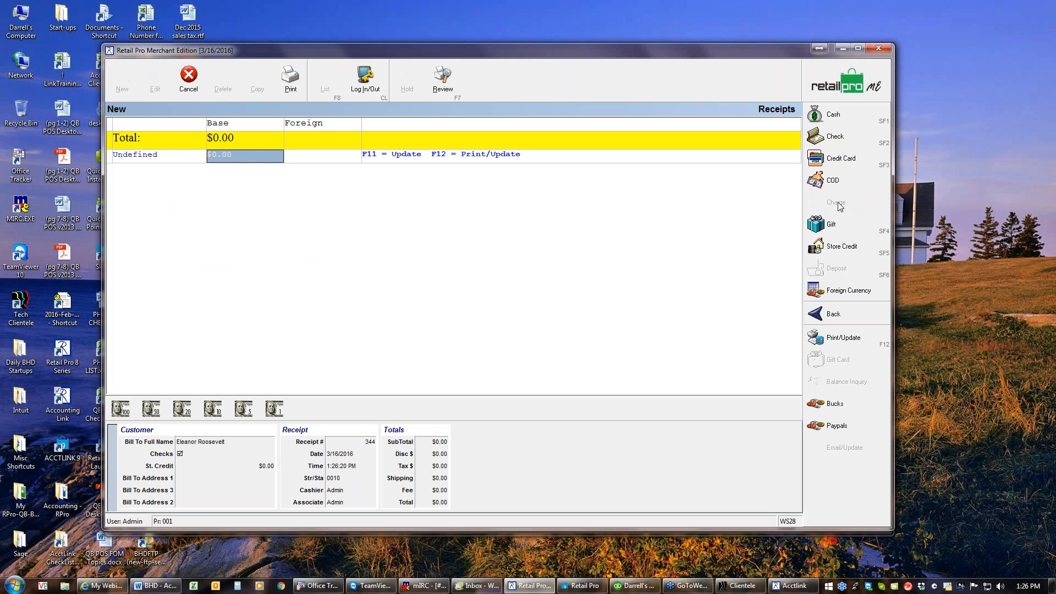
click(827, 314)
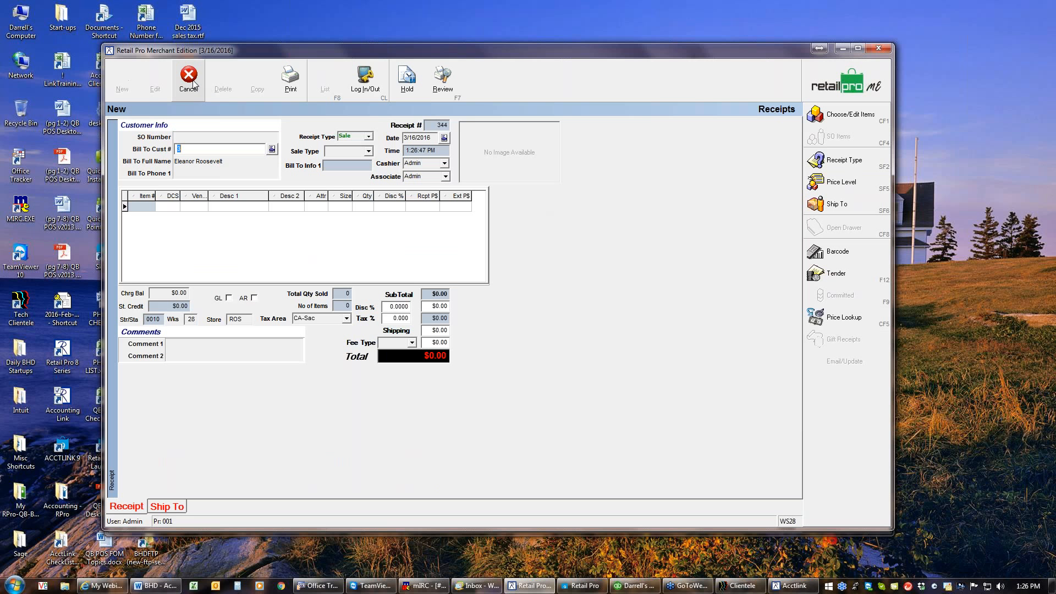
Step: Change the receipt's customer to the AR-enabled one listed directly below the last Acme Boots entry, clearing the discount information
click(272, 150)
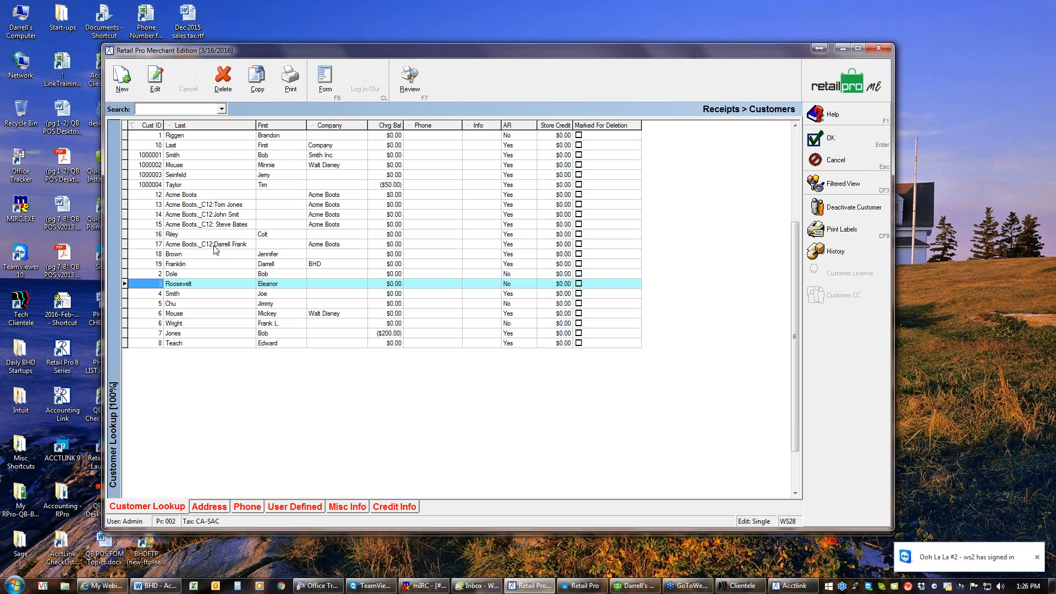
click(214, 257)
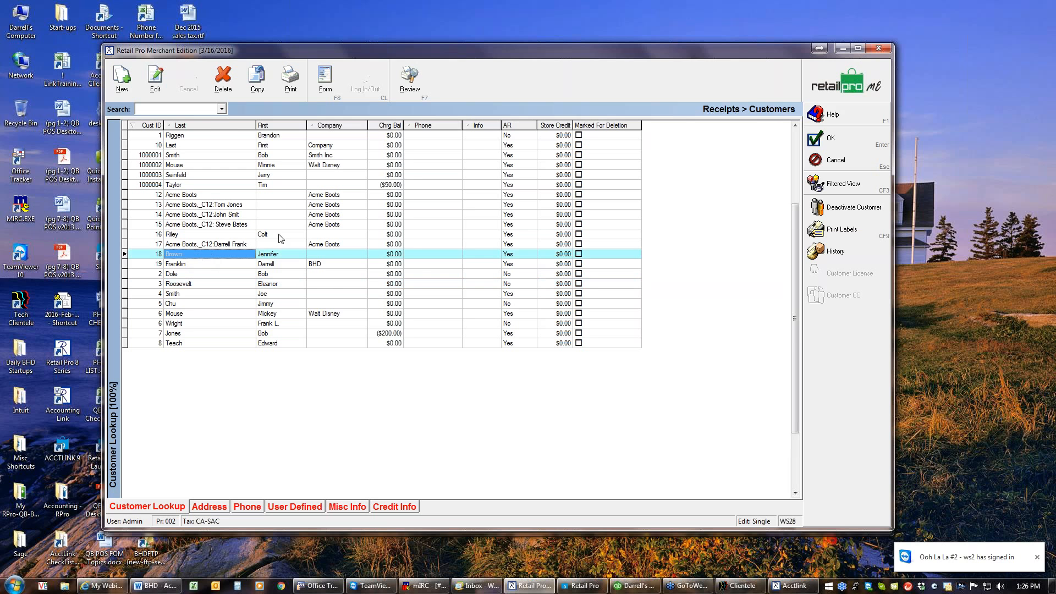
click(816, 138)
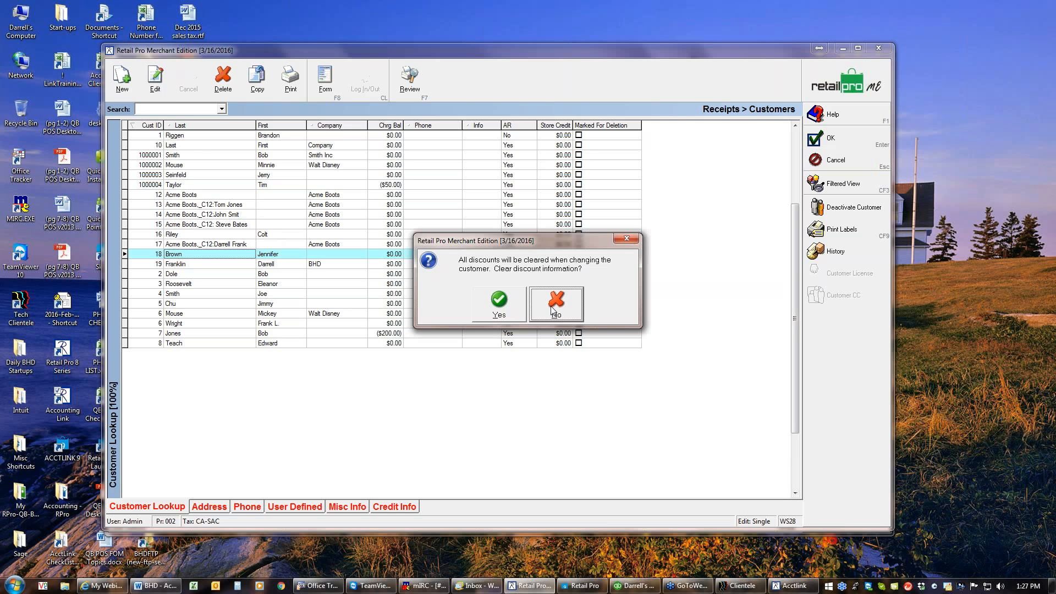
click(510, 311)
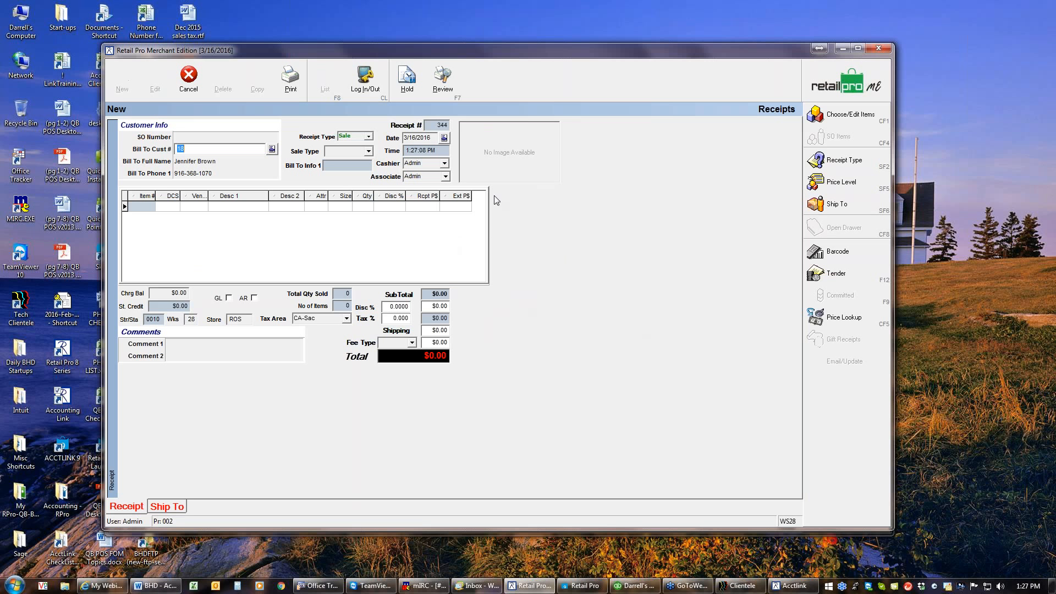
Step: Add one WonderShoe with attribute Gol and size 8.5 to the receipt
click(835, 120)
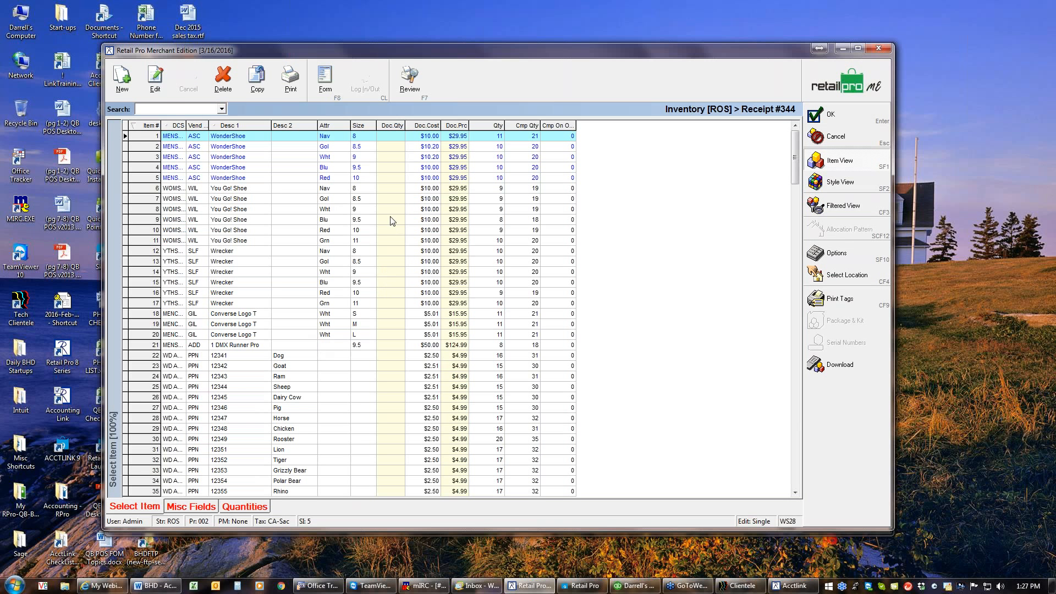
click(394, 147)
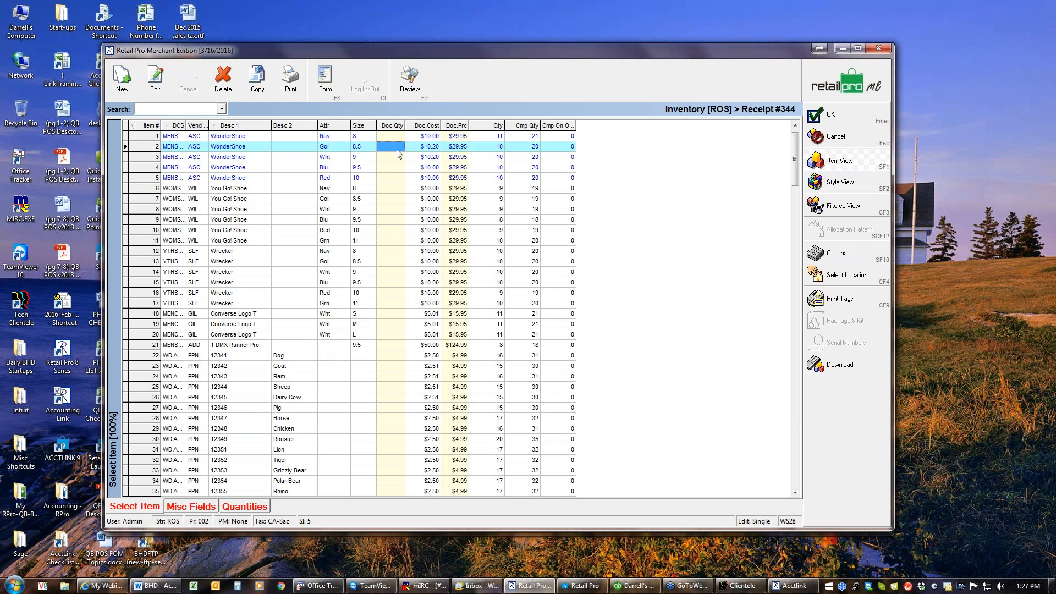
text(1)
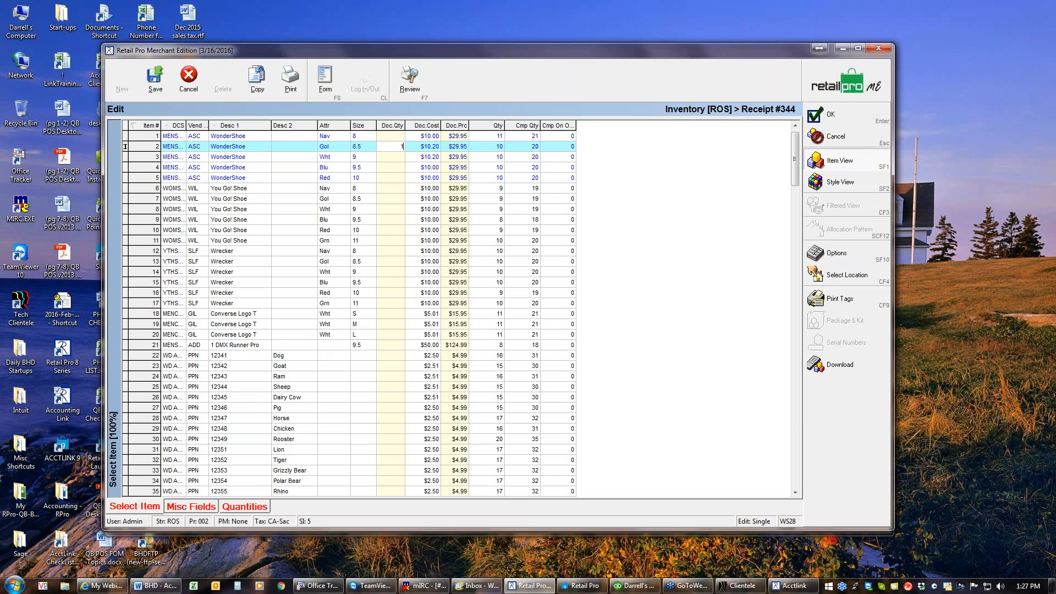
click(836, 119)
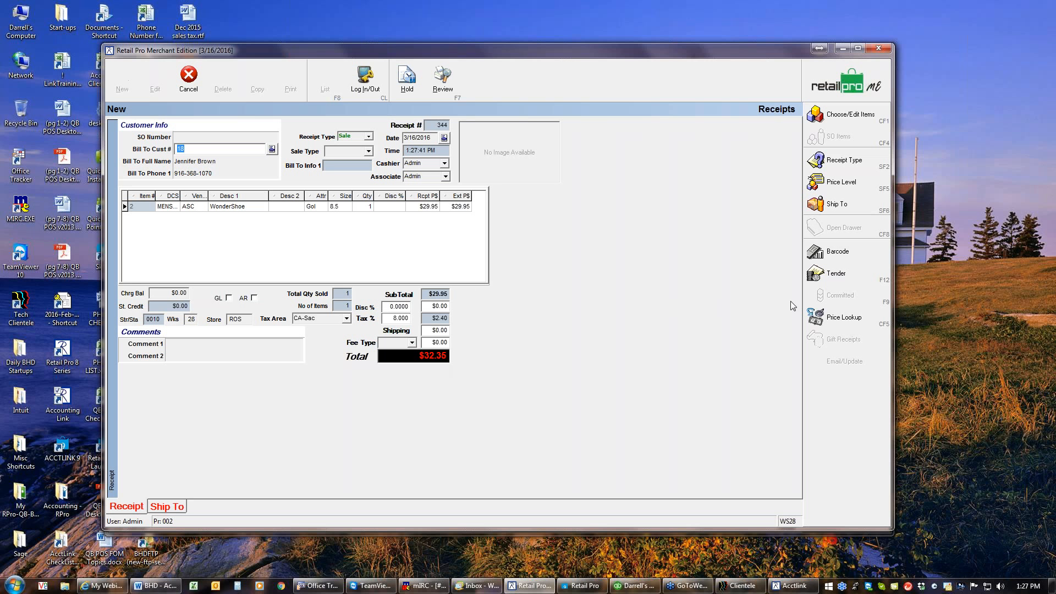
Step: Tender the receipt as Charge with the 0.0% 0 Net 15 term and update it without printing
click(834, 279)
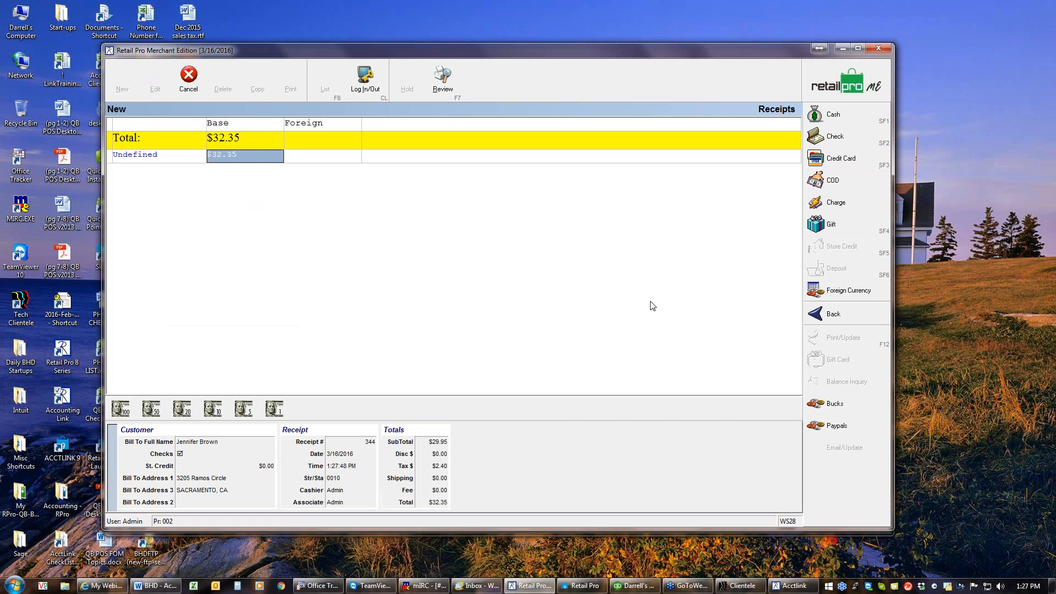
click(847, 206)
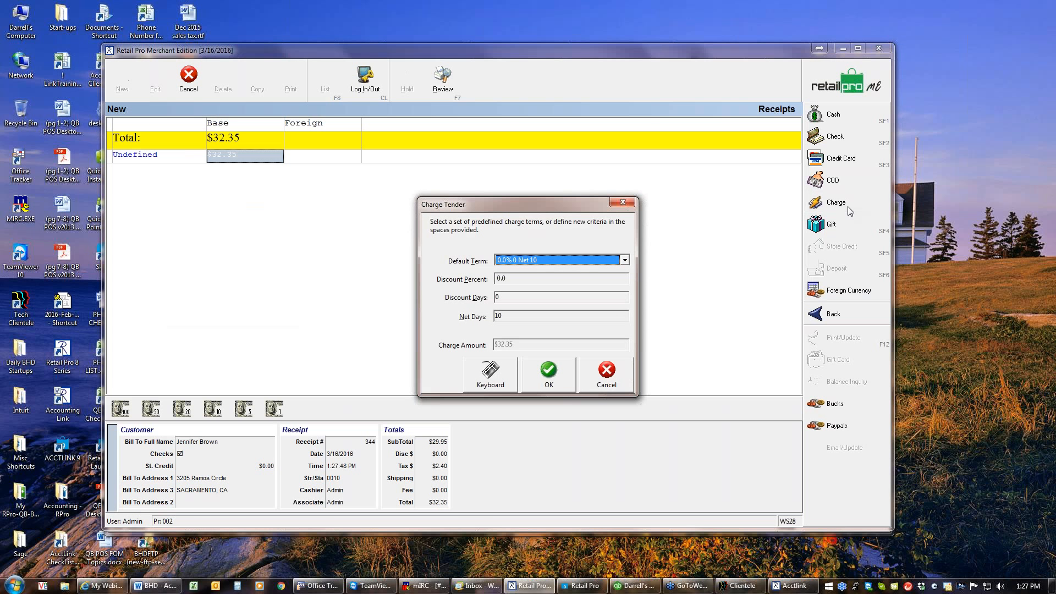
click(625, 261)
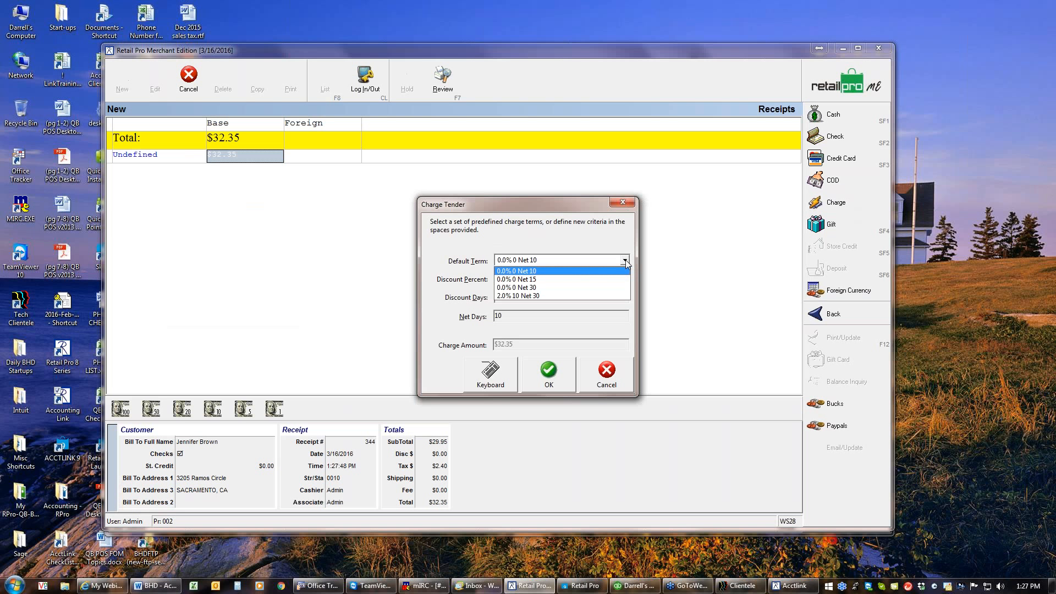
click(532, 280)
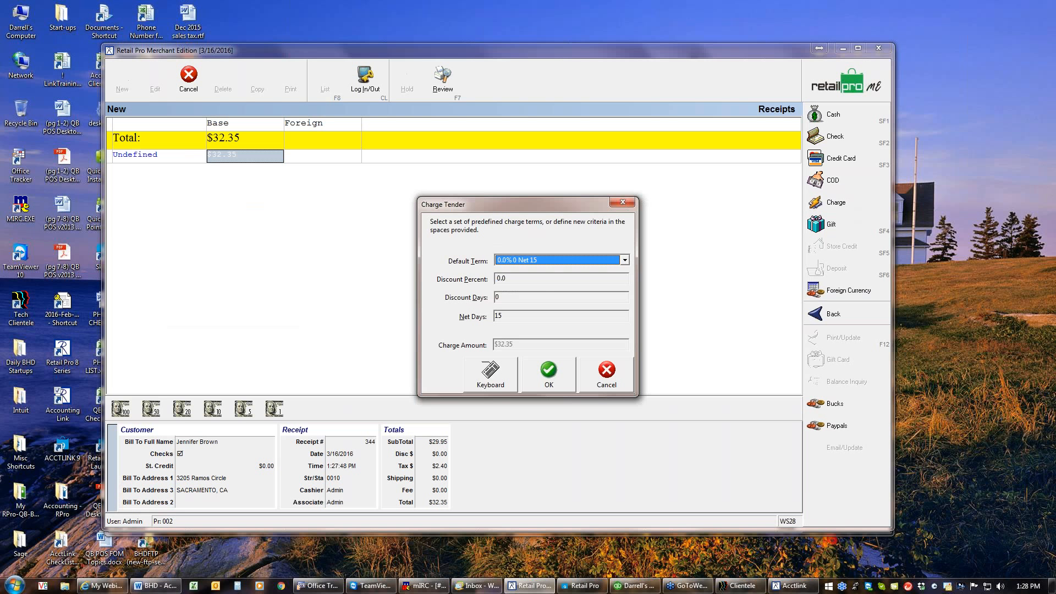
click(550, 374)
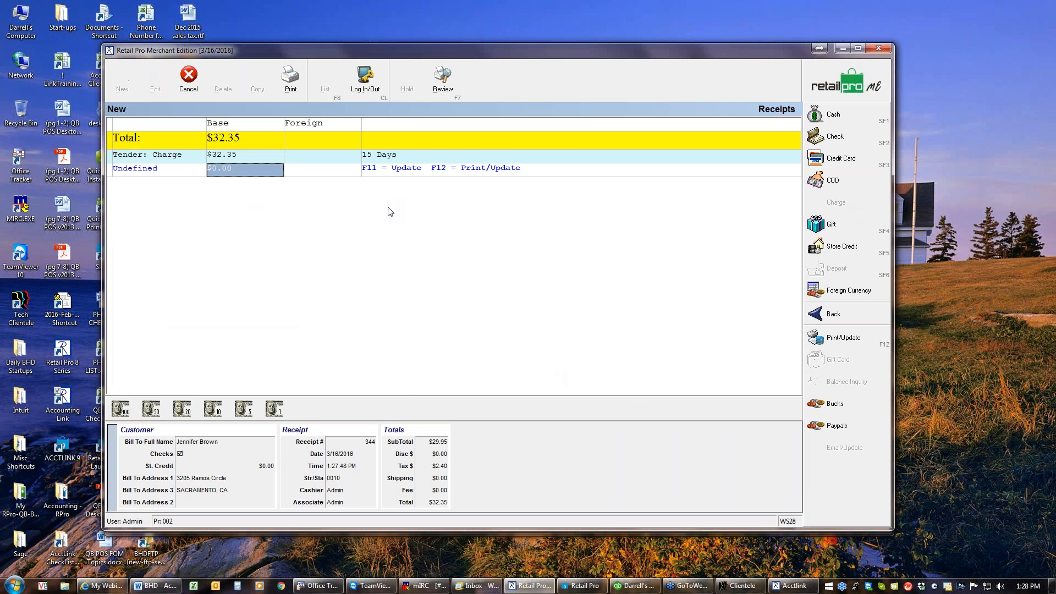
key(F11)
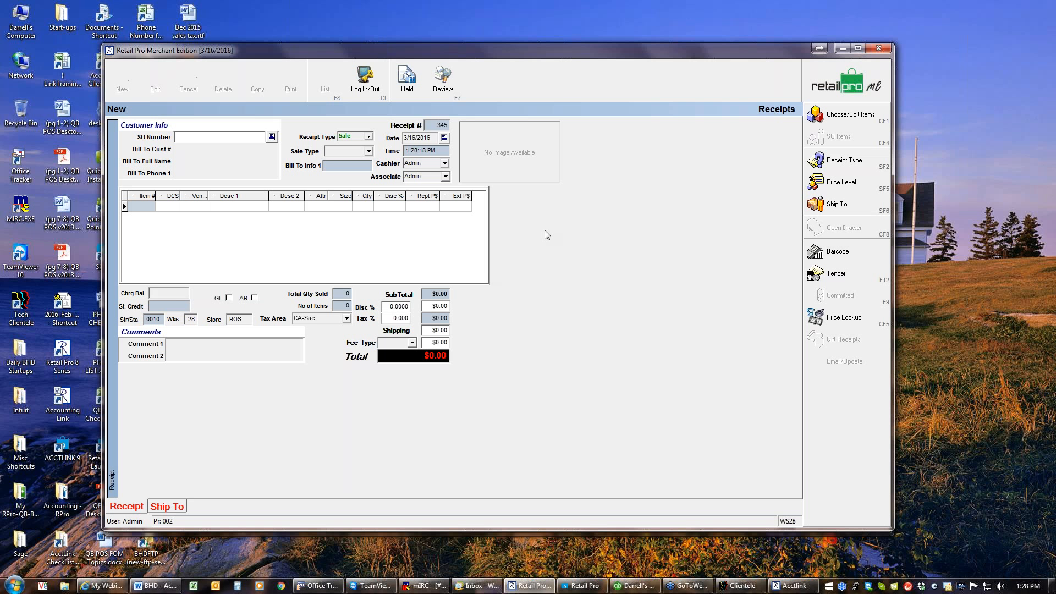
Step: Bill the new receipt to the customer whose company is BHD
click(271, 157)
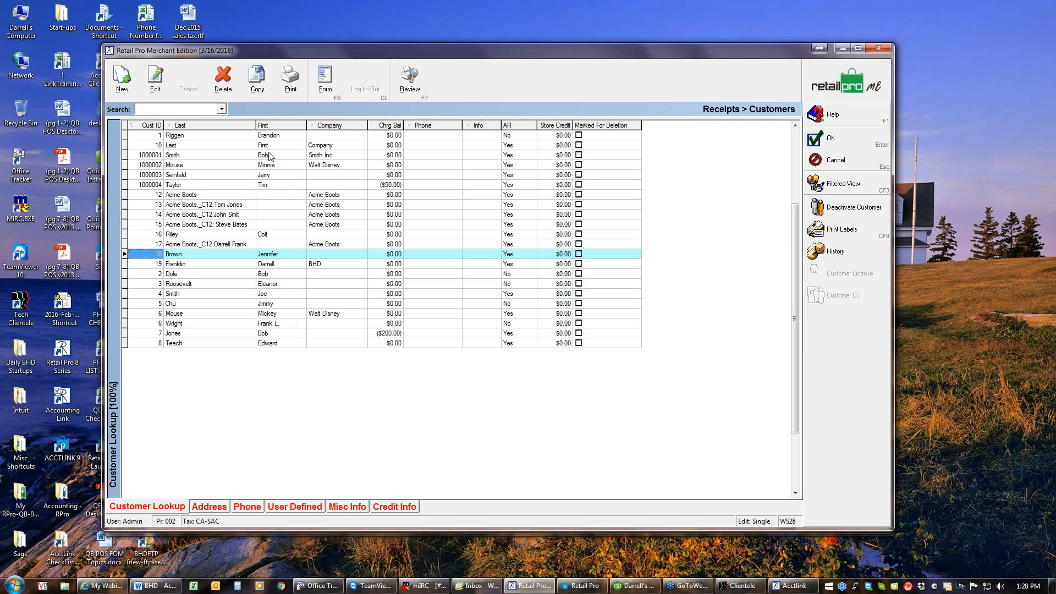
click(220, 269)
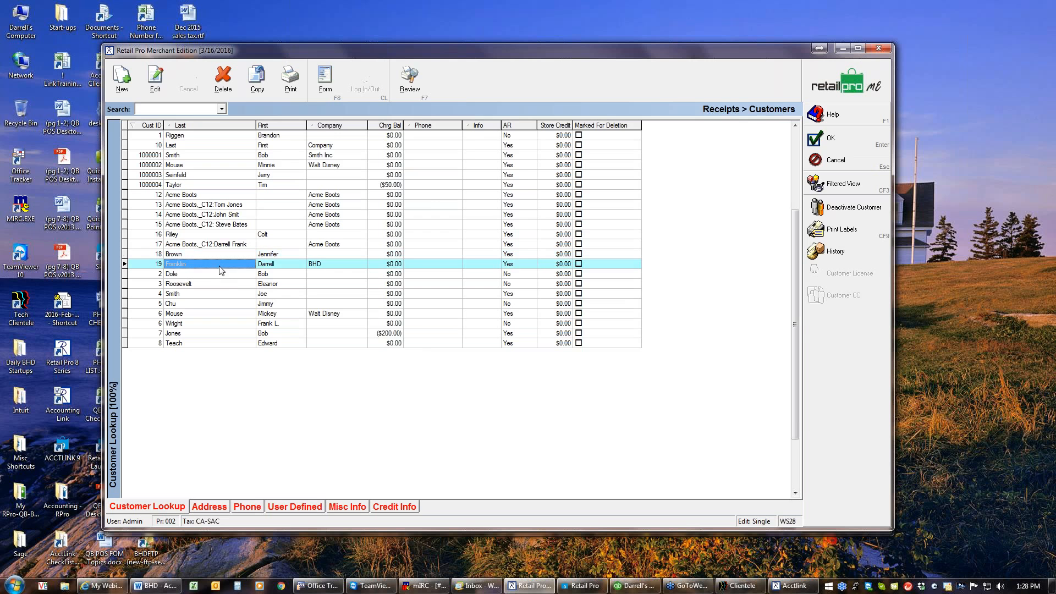
click(846, 141)
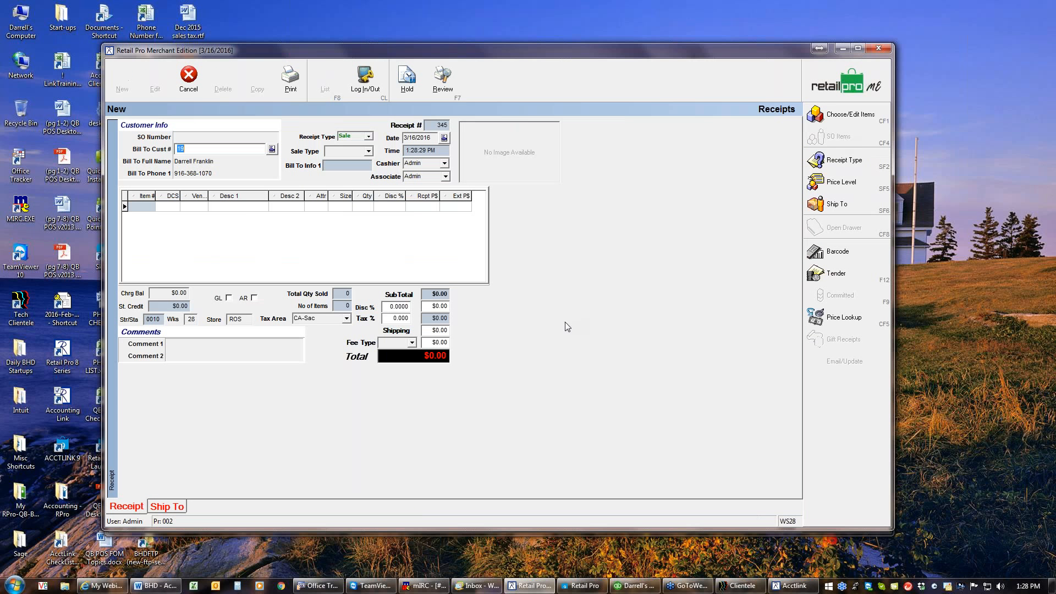
Step: Enter a fee of $32.99 on the receipt and set its fee type to POA
click(431, 342)
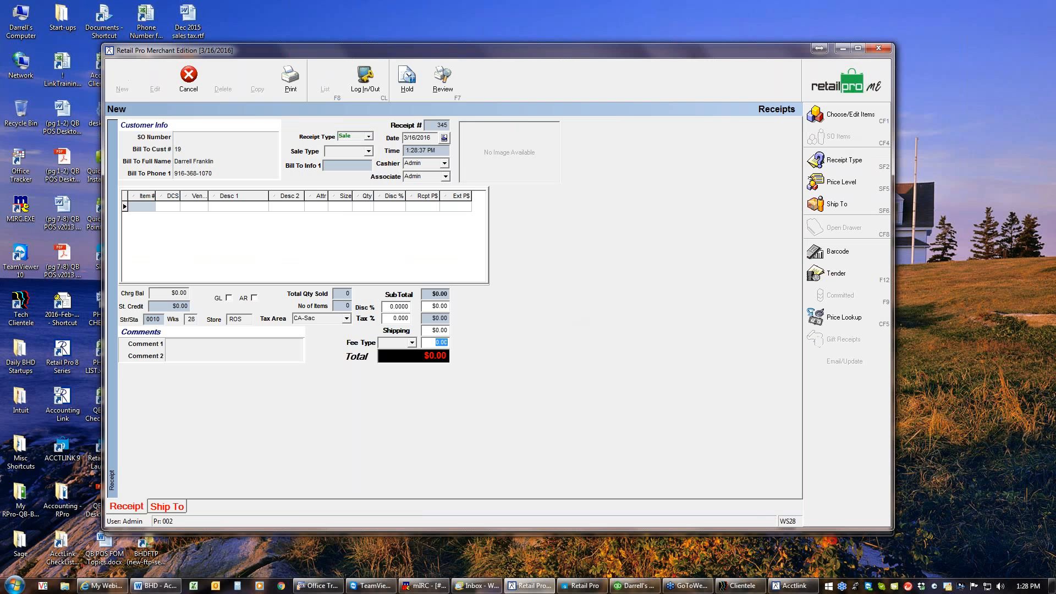
text(32.99)
key(shift+F2)
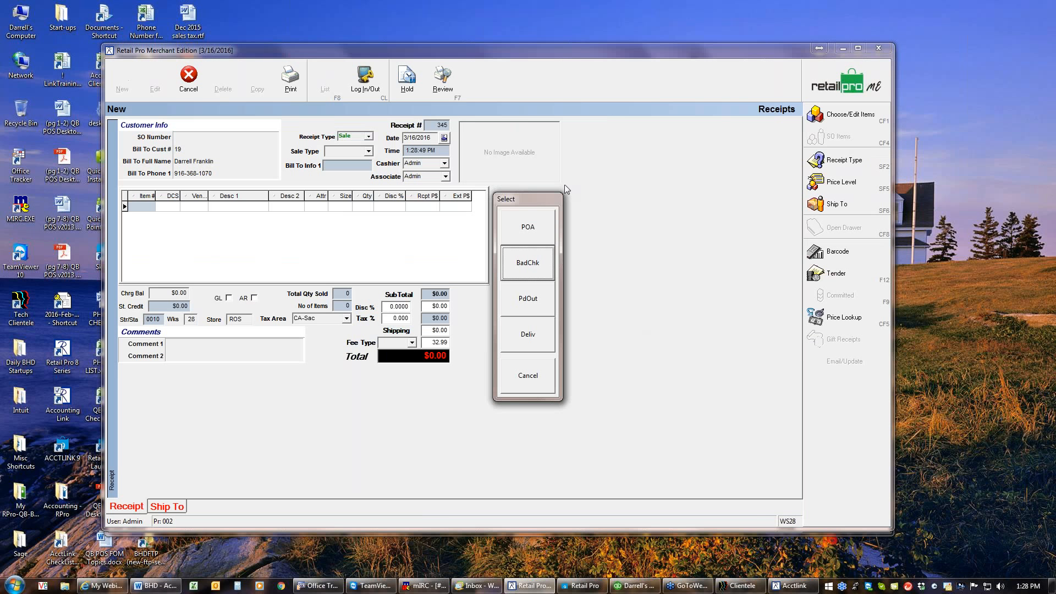
click(528, 227)
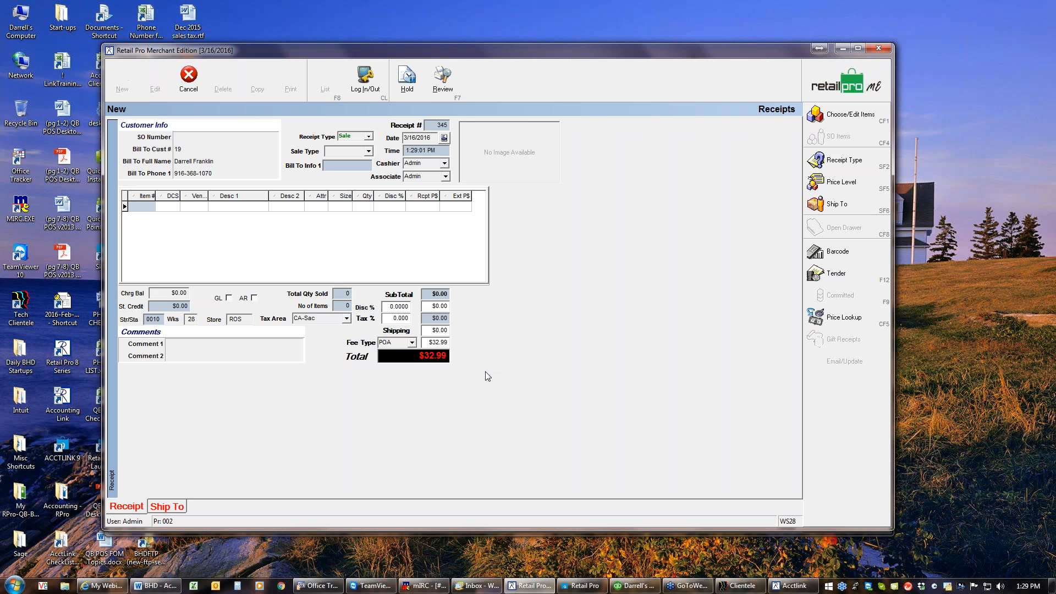
Step: Tender the payment on account by check number 5241 and print/update the receipt
click(816, 273)
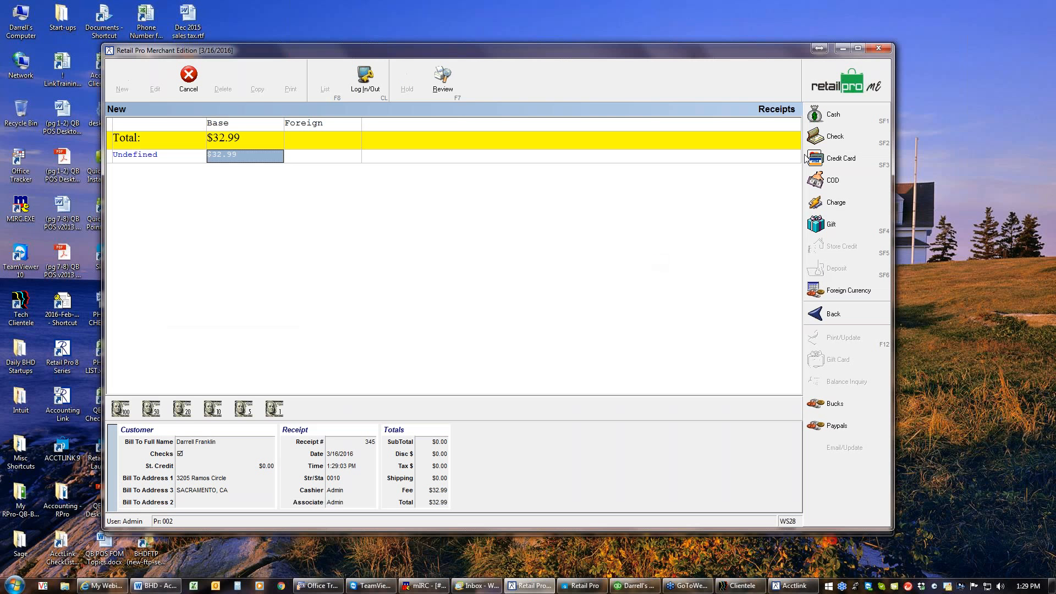
click(820, 141)
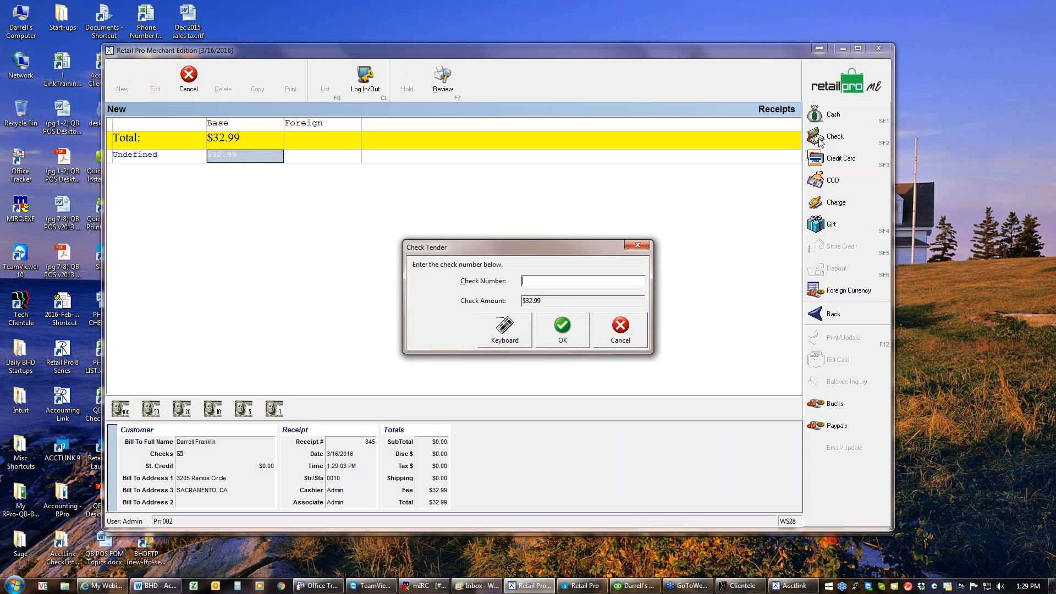
text(5241)
click(562, 342)
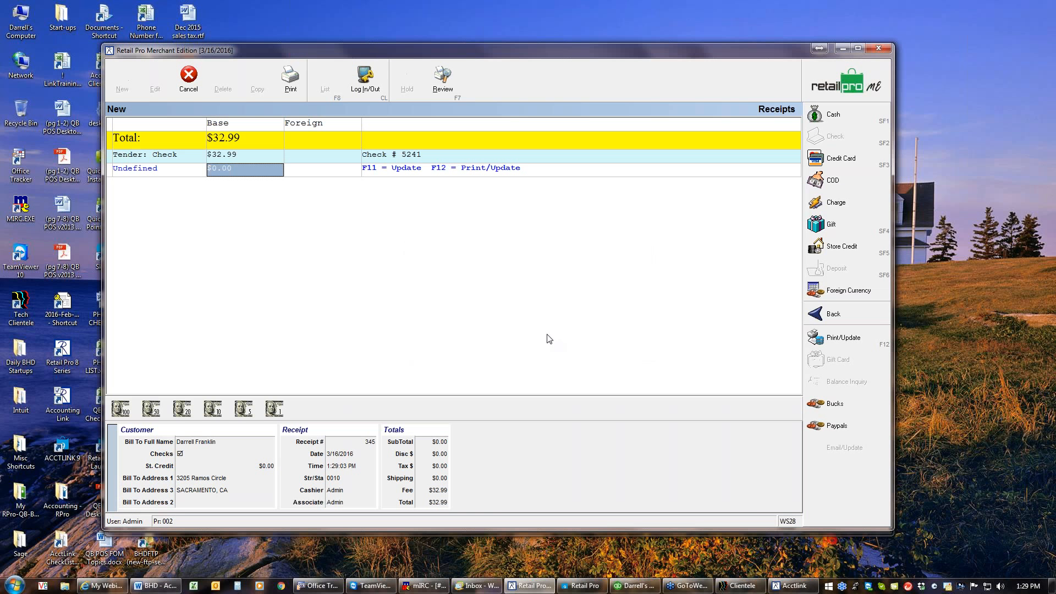
key(F12)
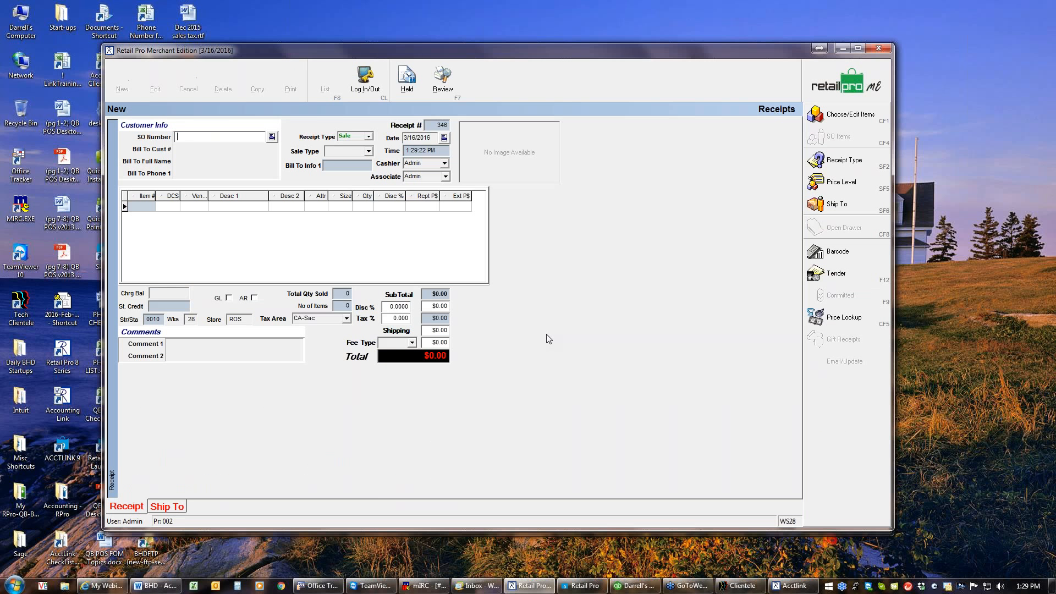
Step: Leave the receipts and open the Z-Out settings
click(837, 86)
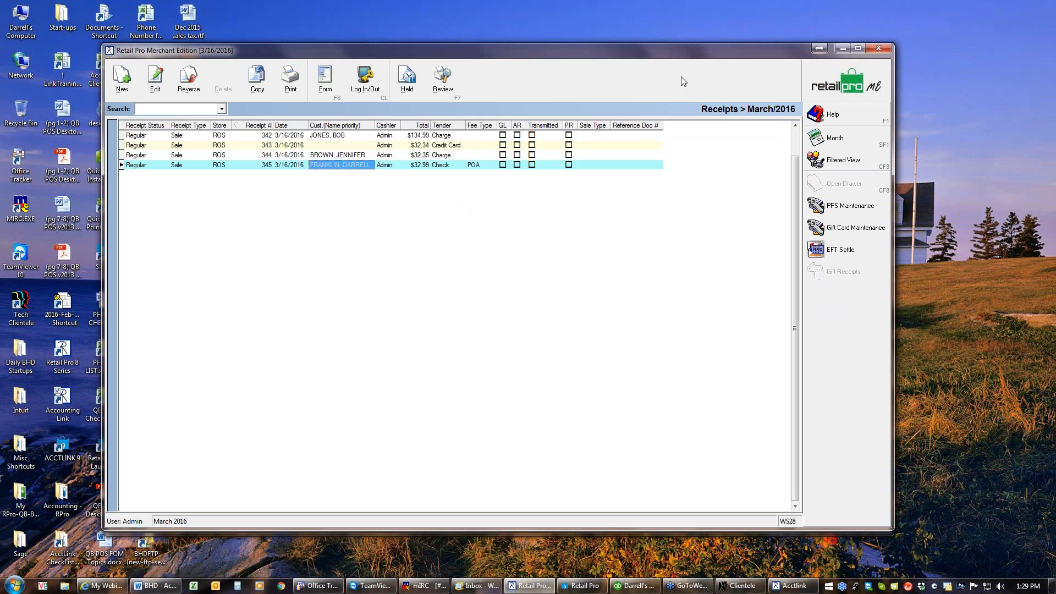
click(824, 83)
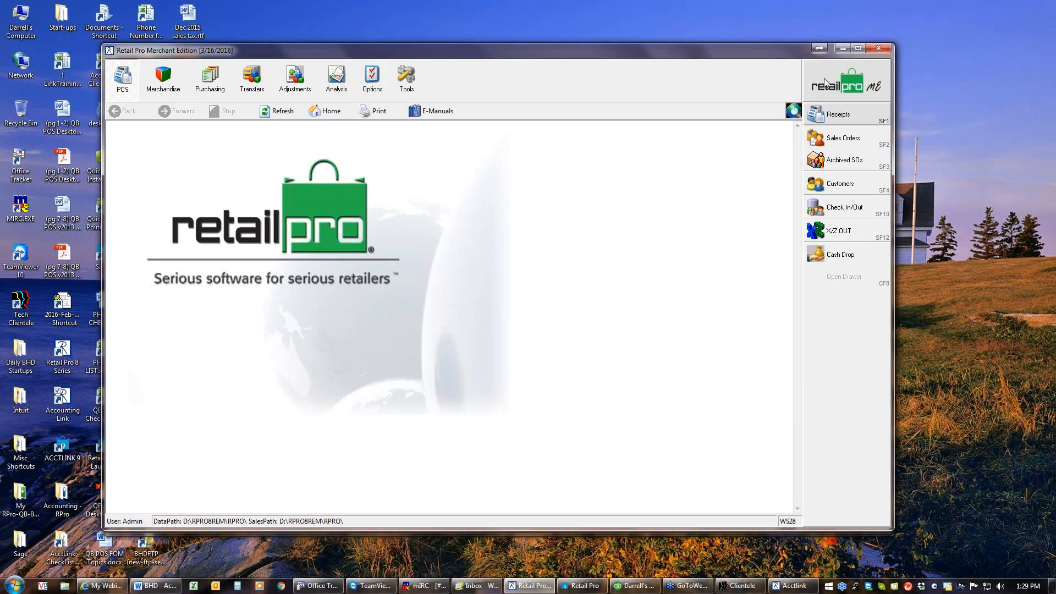
click(824, 234)
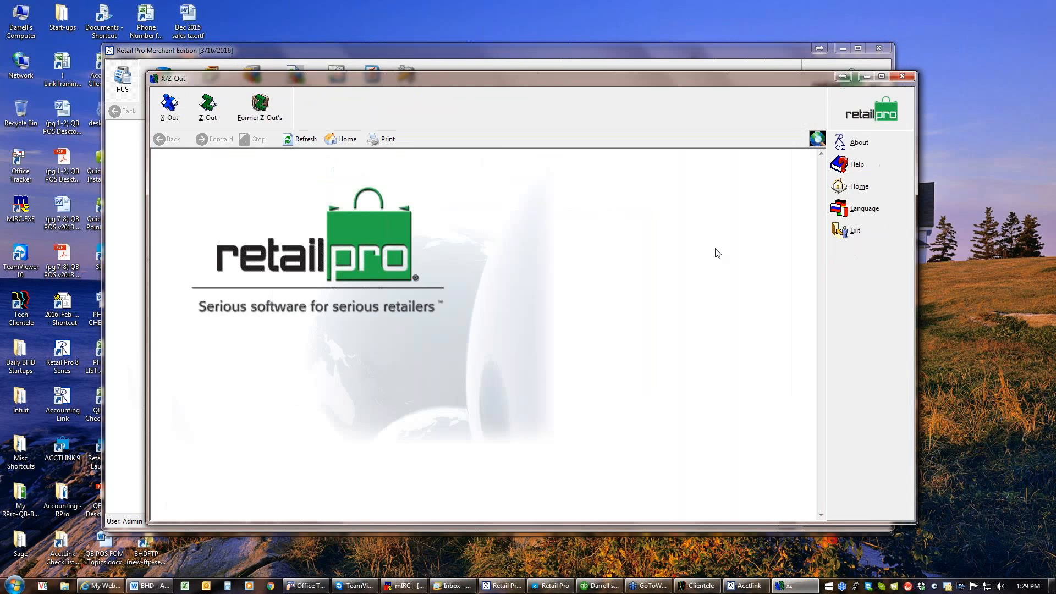
click(208, 106)
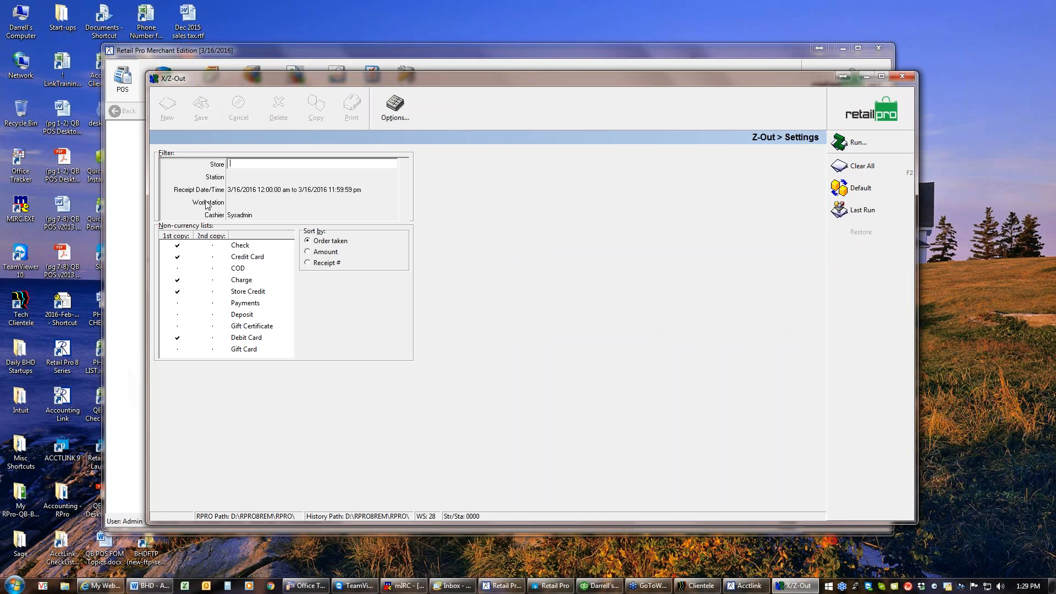
Step: Clear the Sysadmin cashier filter from the Z-Out settings and run the Z-Out for 3/16/2016, saving the changed settings
click(857, 142)
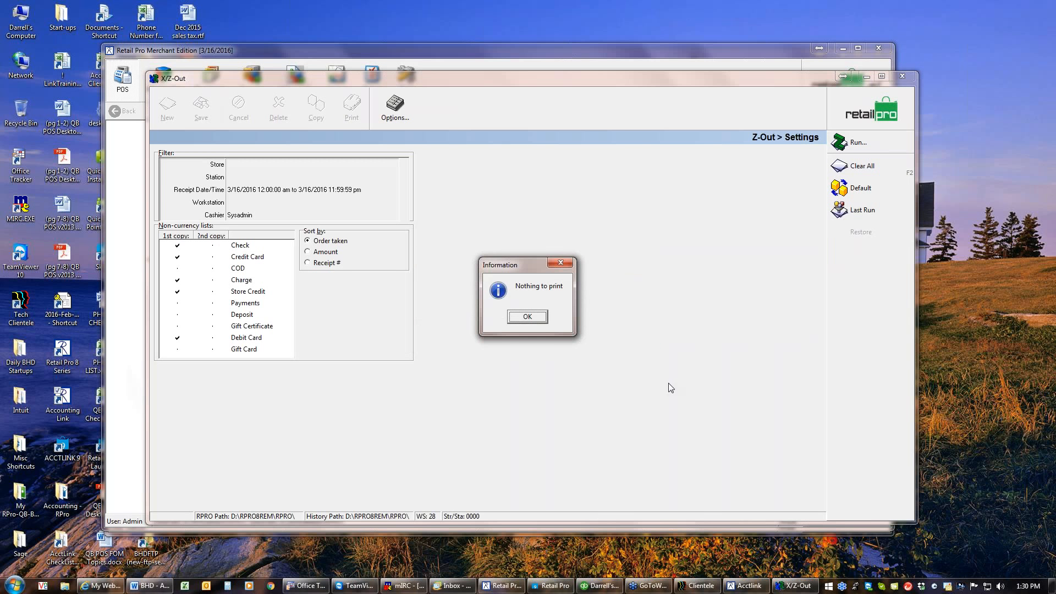
click(539, 318)
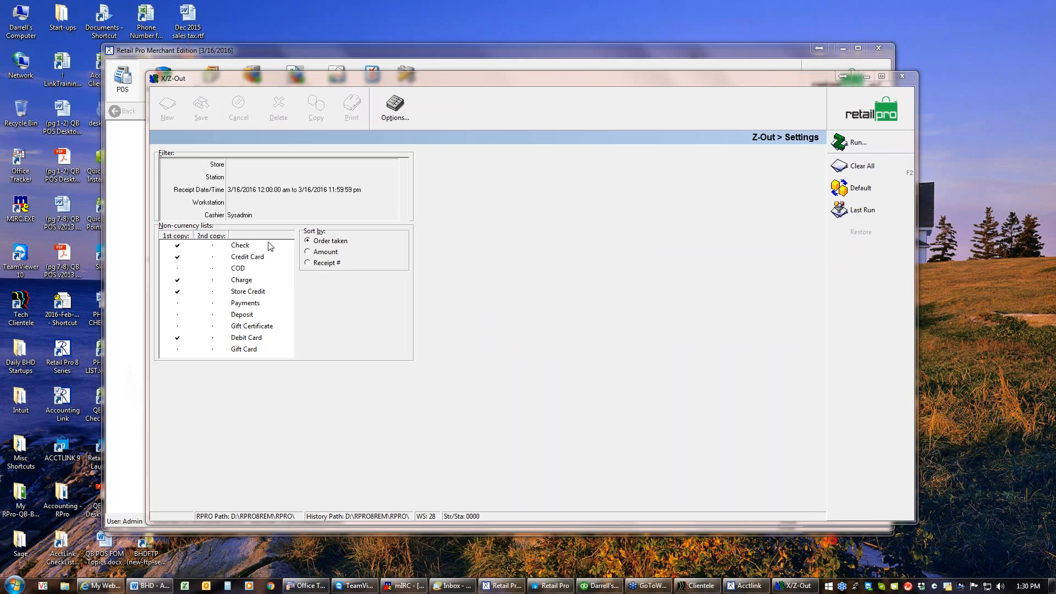
click(247, 214)
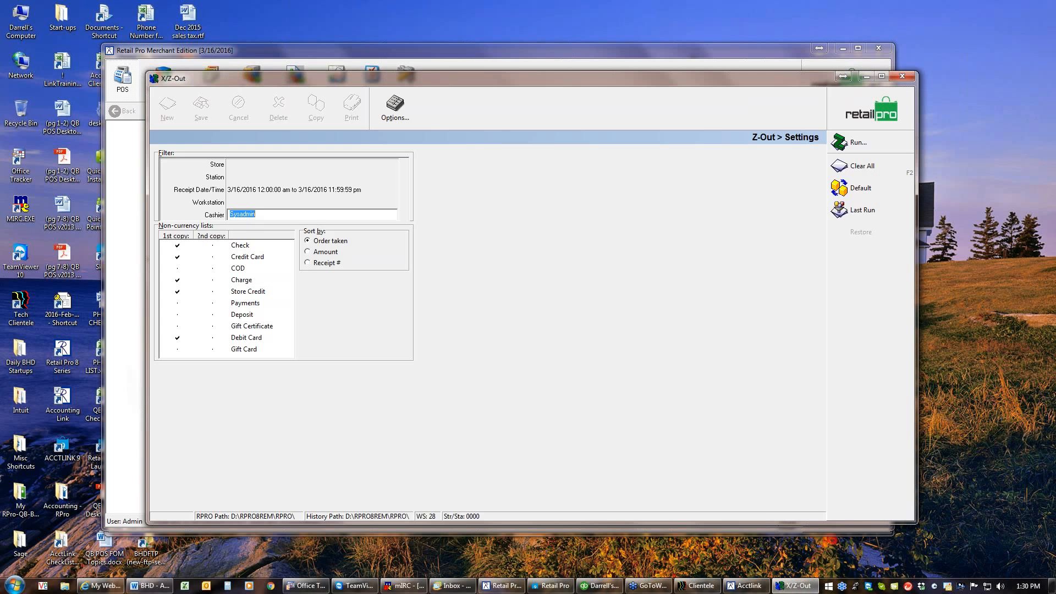
key(Delete)
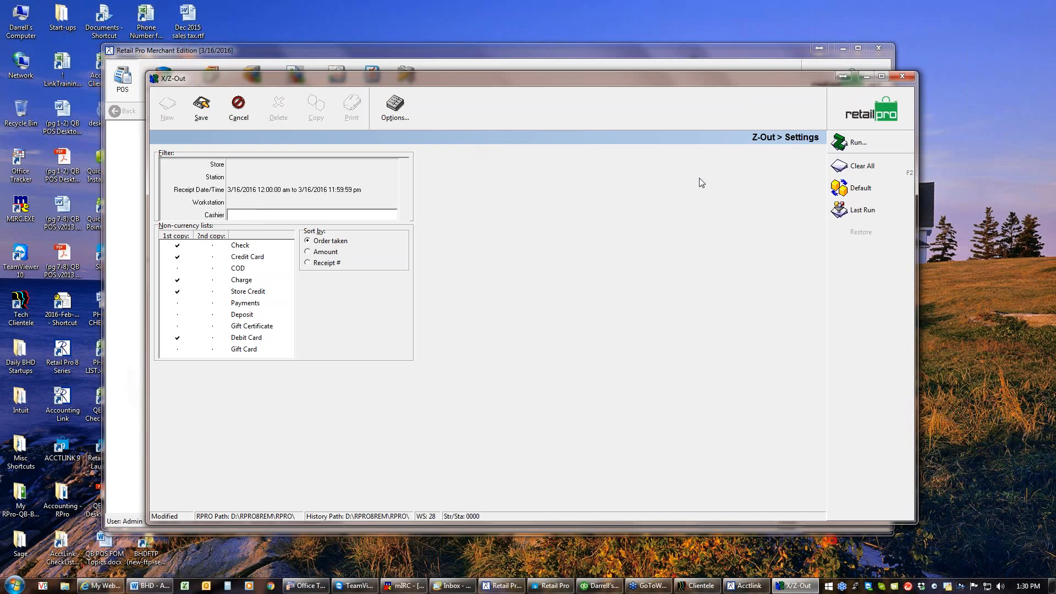
click(858, 143)
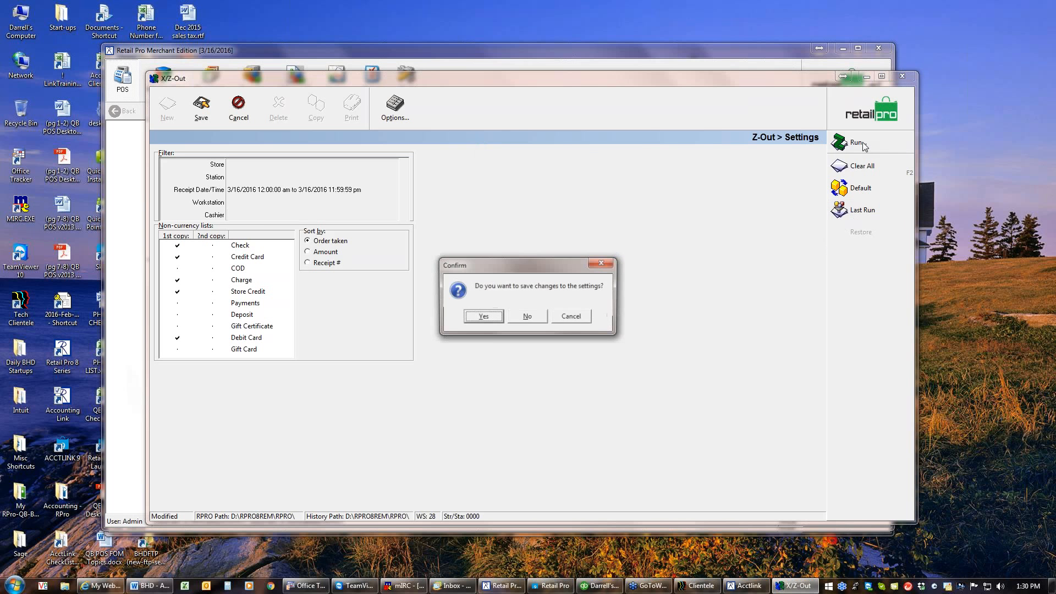
click(482, 318)
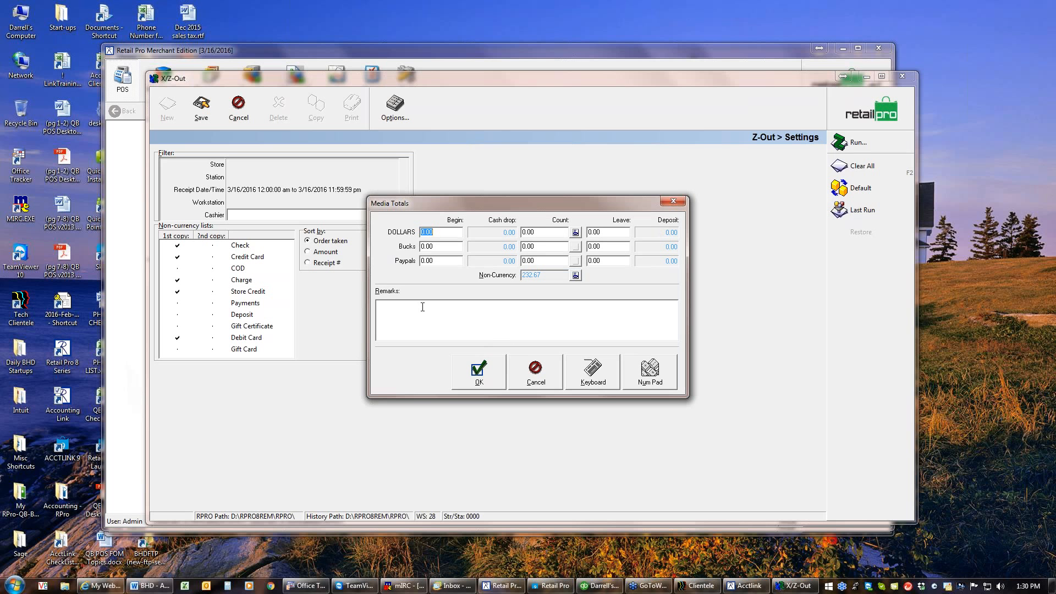
Step: View the DOLLARS media count without changing it, and accept the media totals to generate the Z-Out report
click(445, 231)
click(576, 233)
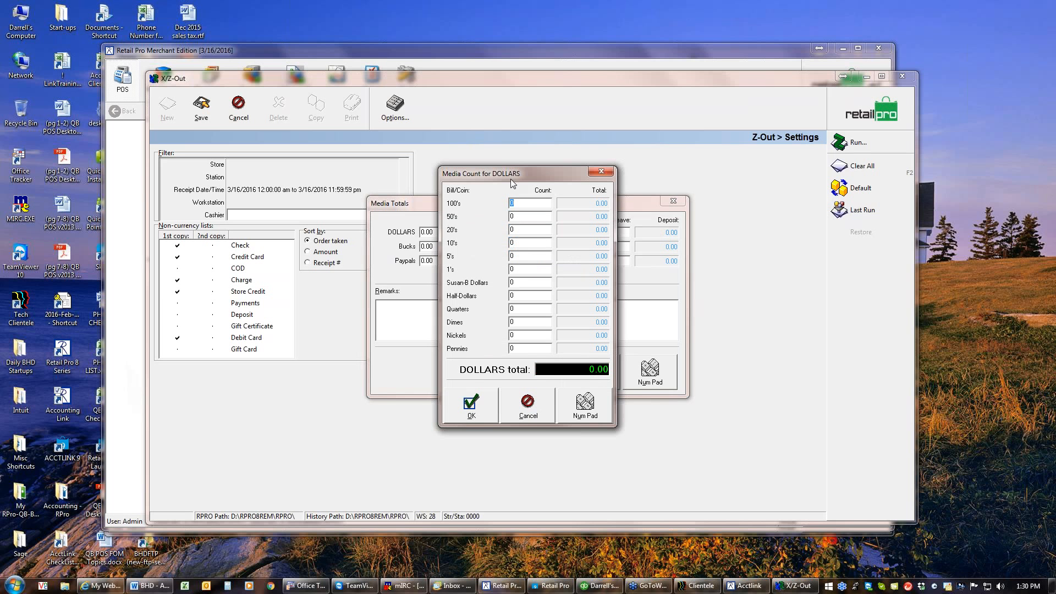
click(528, 407)
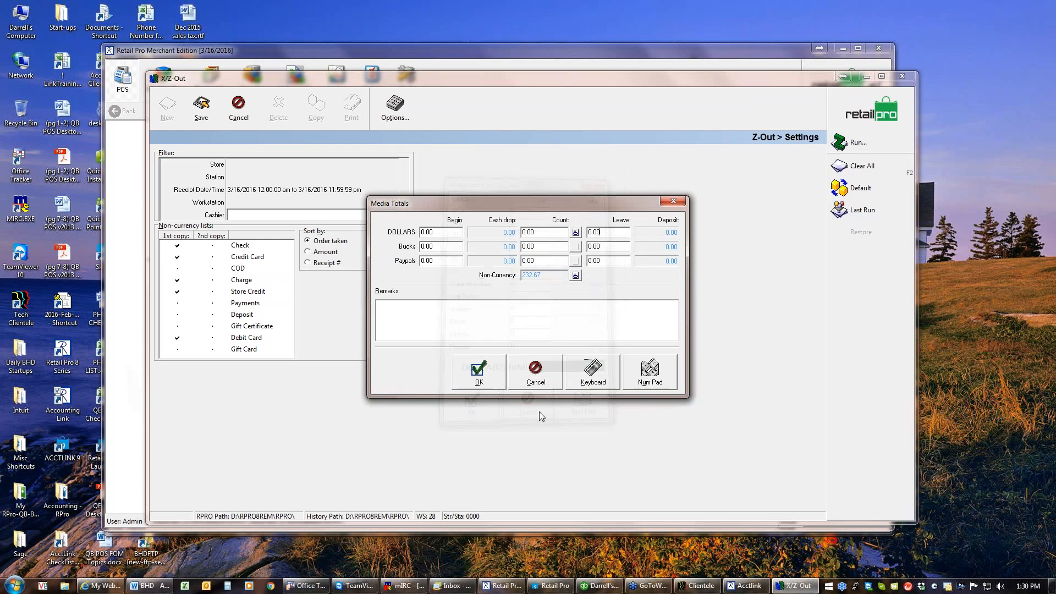
click(476, 381)
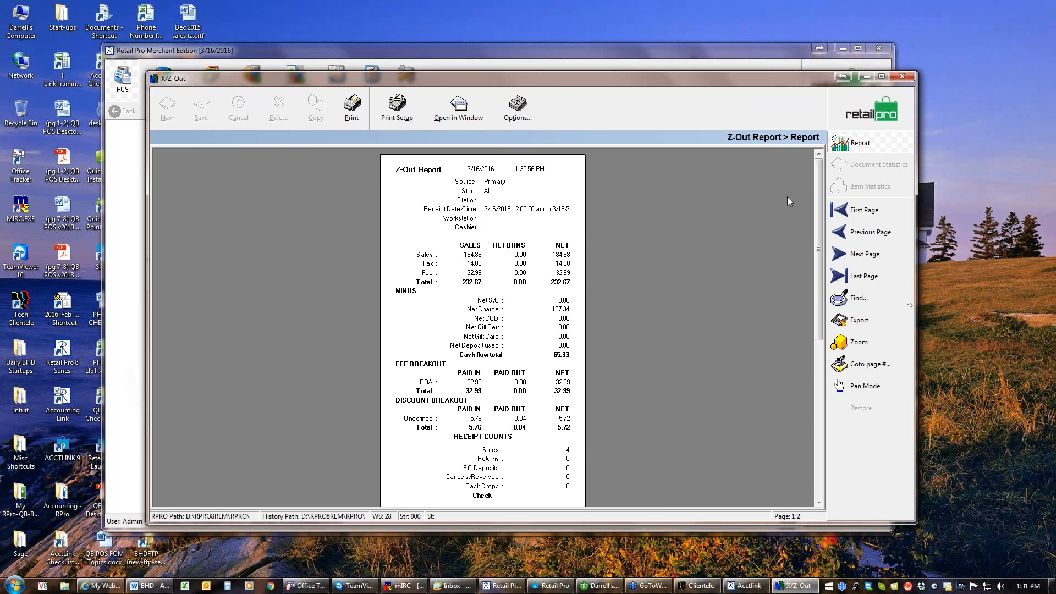
Step: Open the 3/16/2016 report from the former Z-Outs and review its fee breakout and tender sections
click(850, 120)
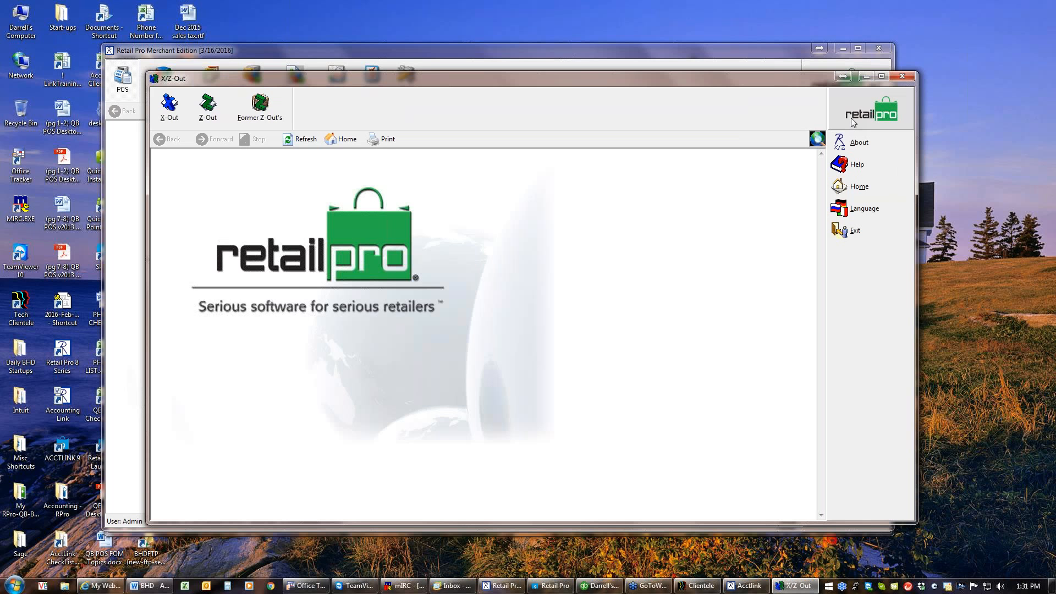
click(275, 115)
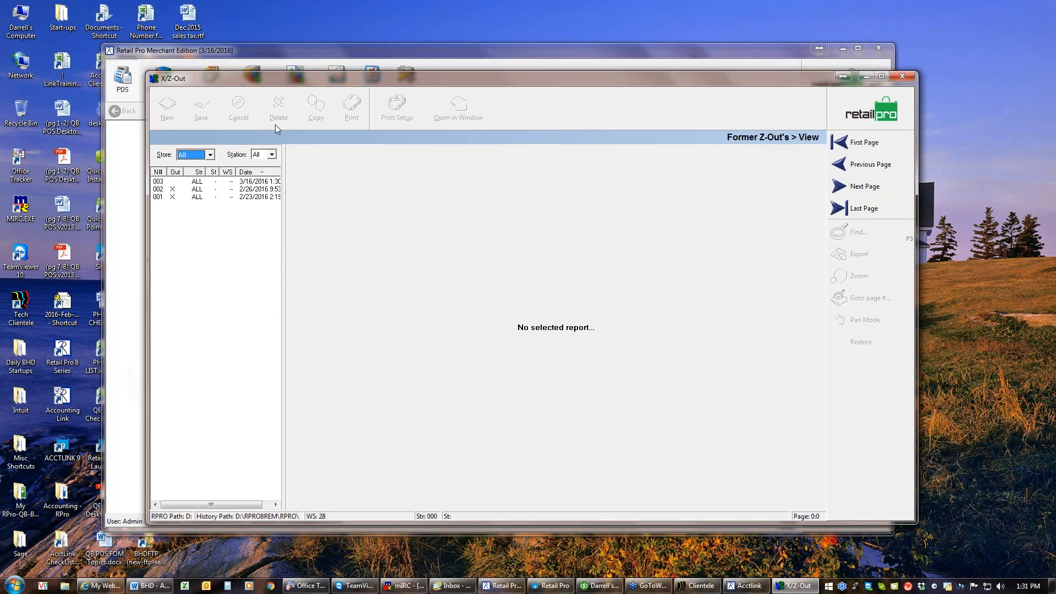
click(251, 183)
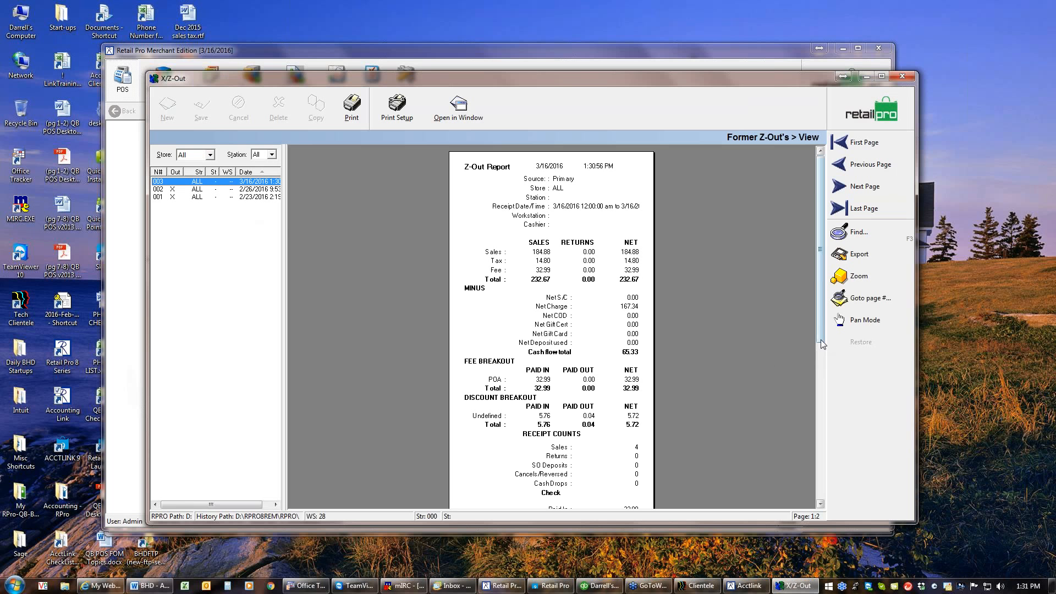
drag(823, 344, 817, 411)
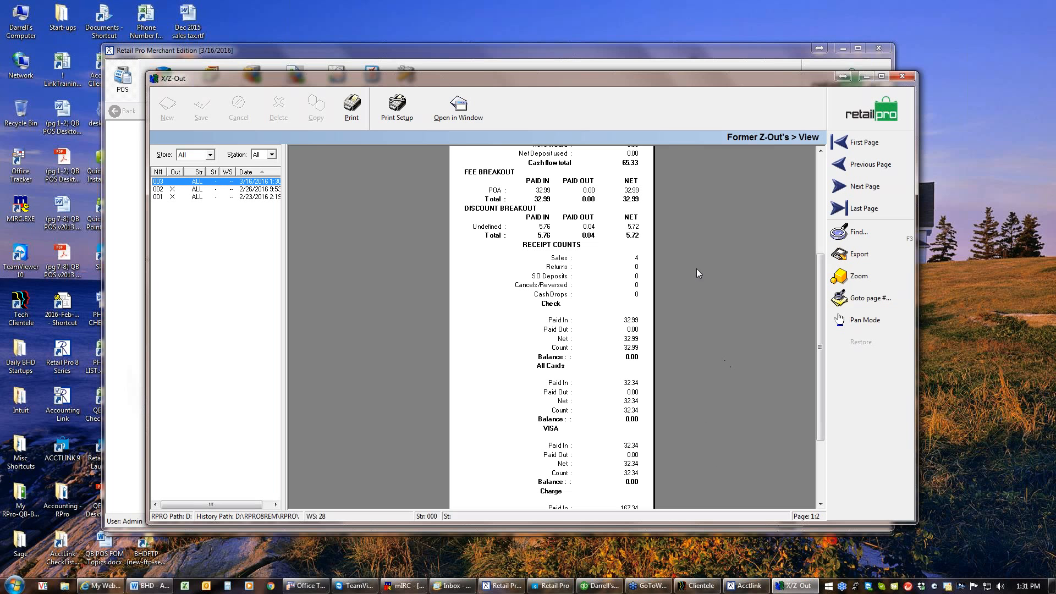
Step: Close the displayed Z-Out report, reopen the former Z-Outs list, and switch to Retail Pro Accounting Link
click(858, 112)
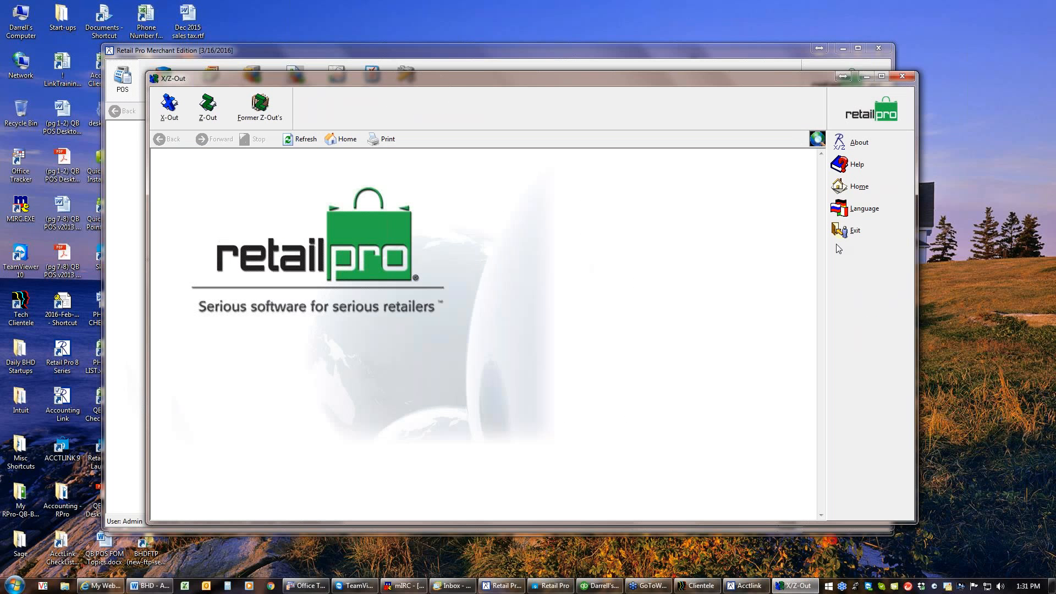
click(268, 115)
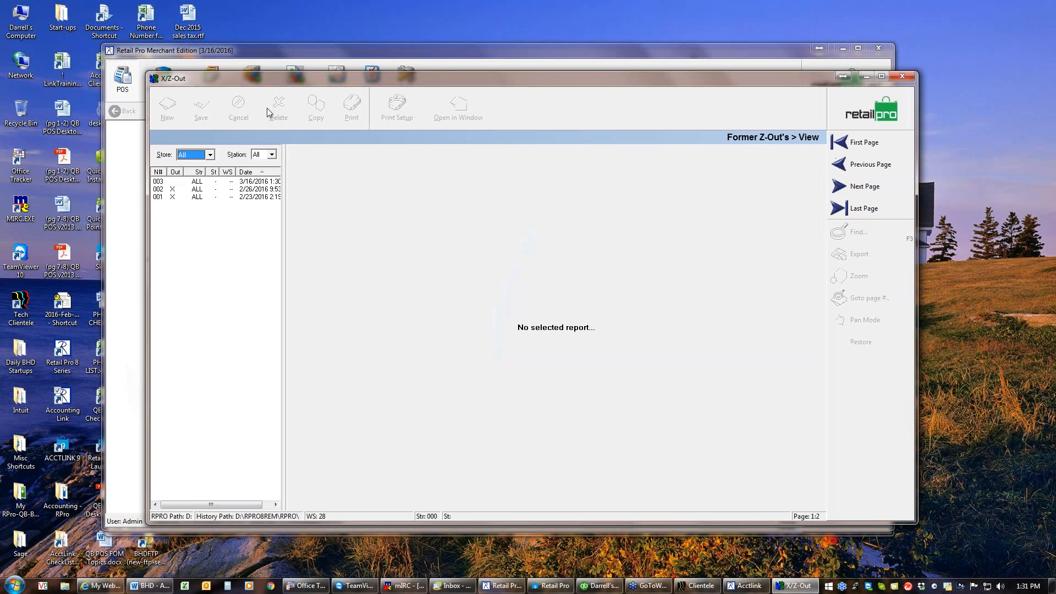
click(420, 56)
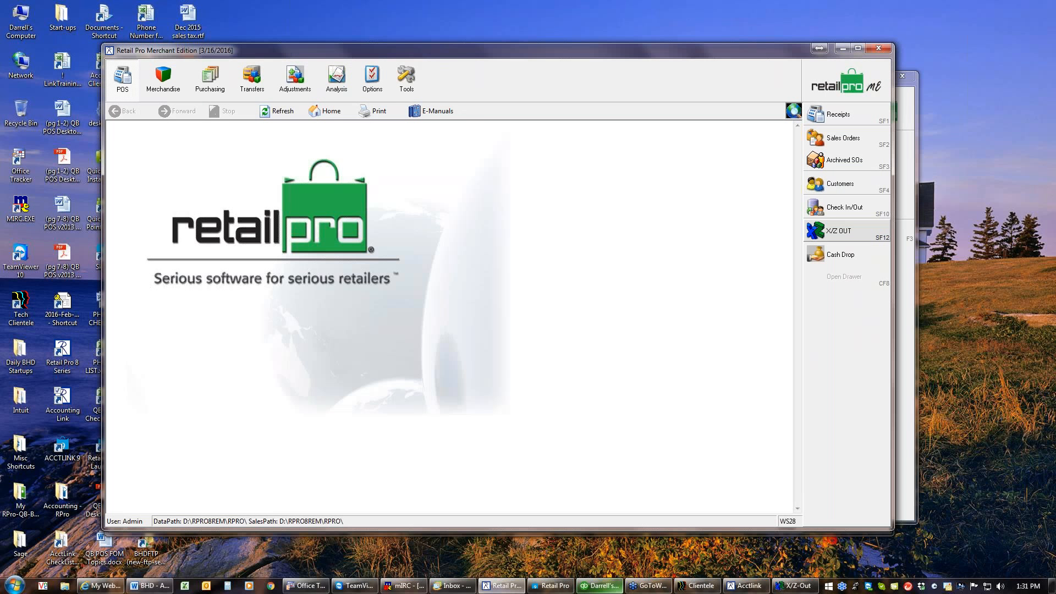
click(744, 586)
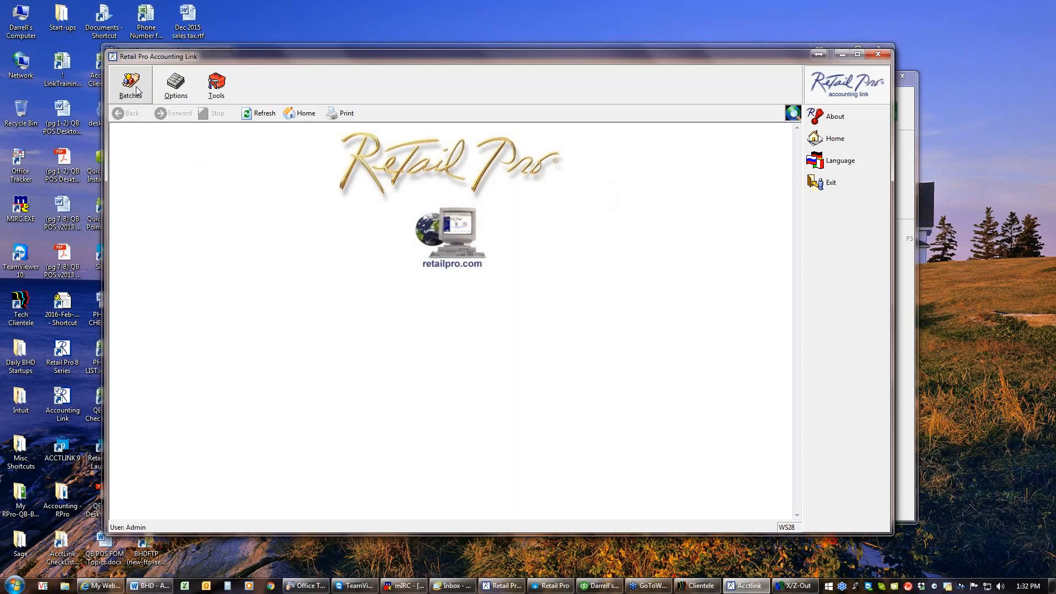
Step: Open the Accounting Link preferences and review the GL Accounts, GL Options, AR Options and AP/TC Options settings
click(168, 88)
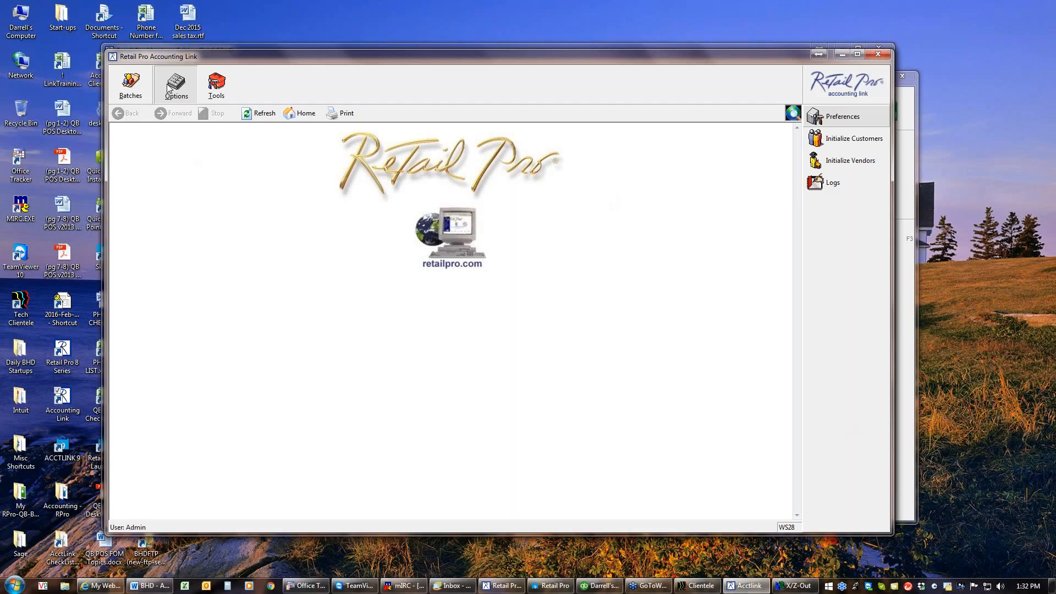
click(843, 117)
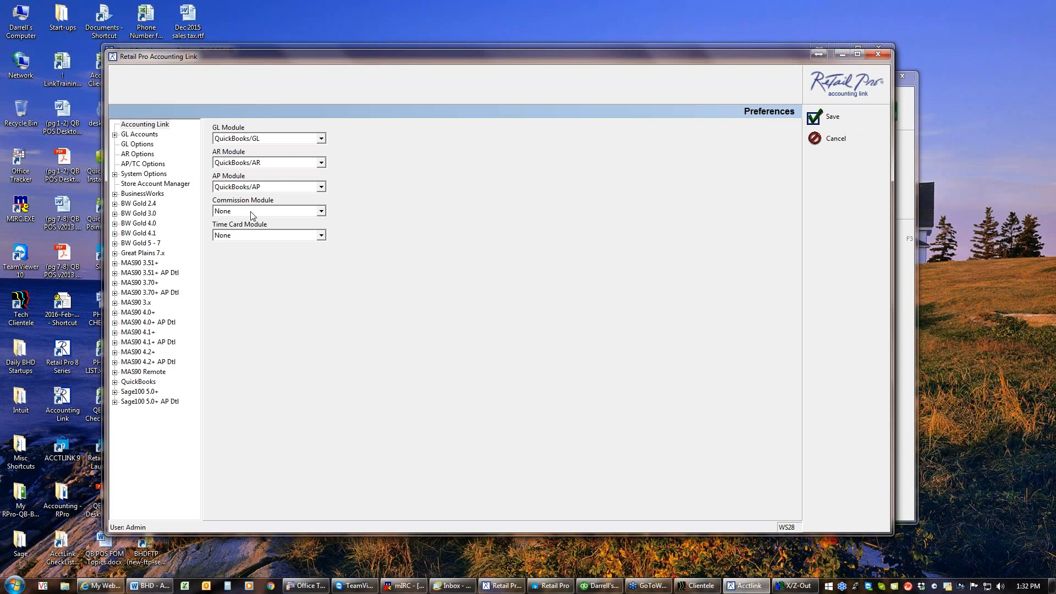
click(147, 136)
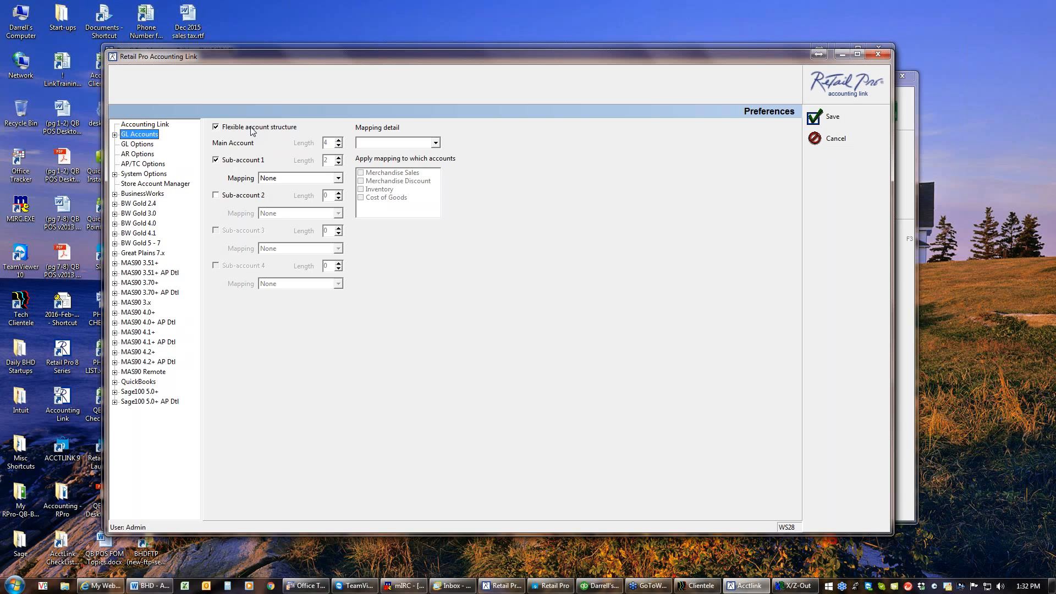
click(147, 145)
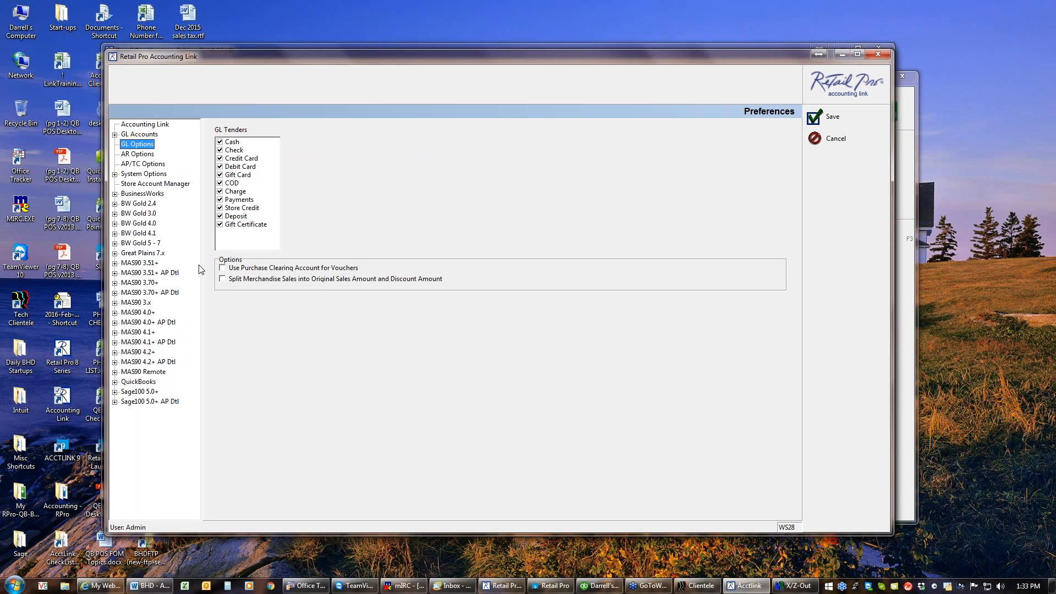
click(139, 155)
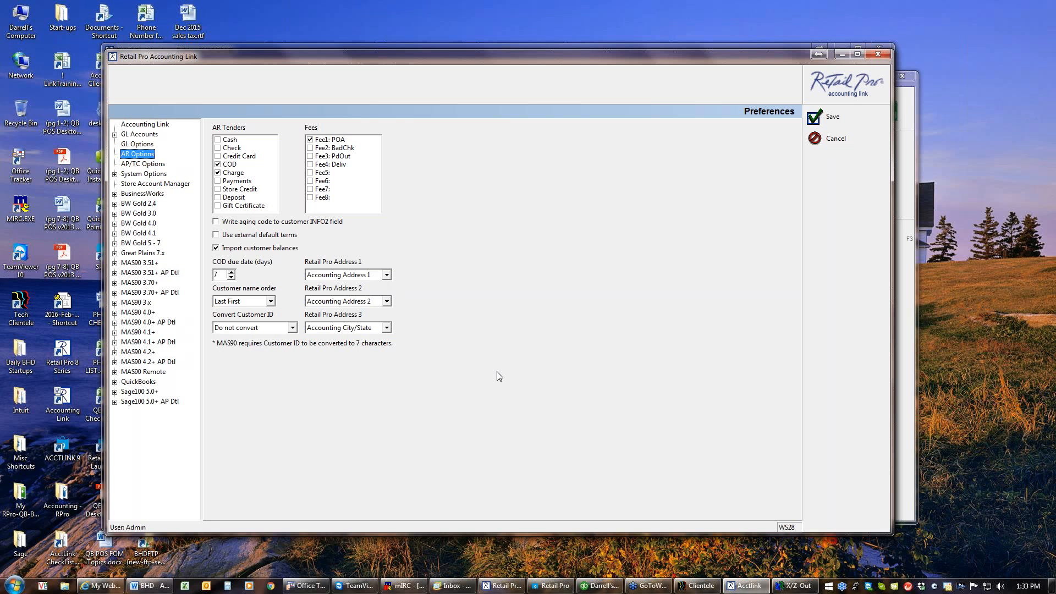
click(157, 166)
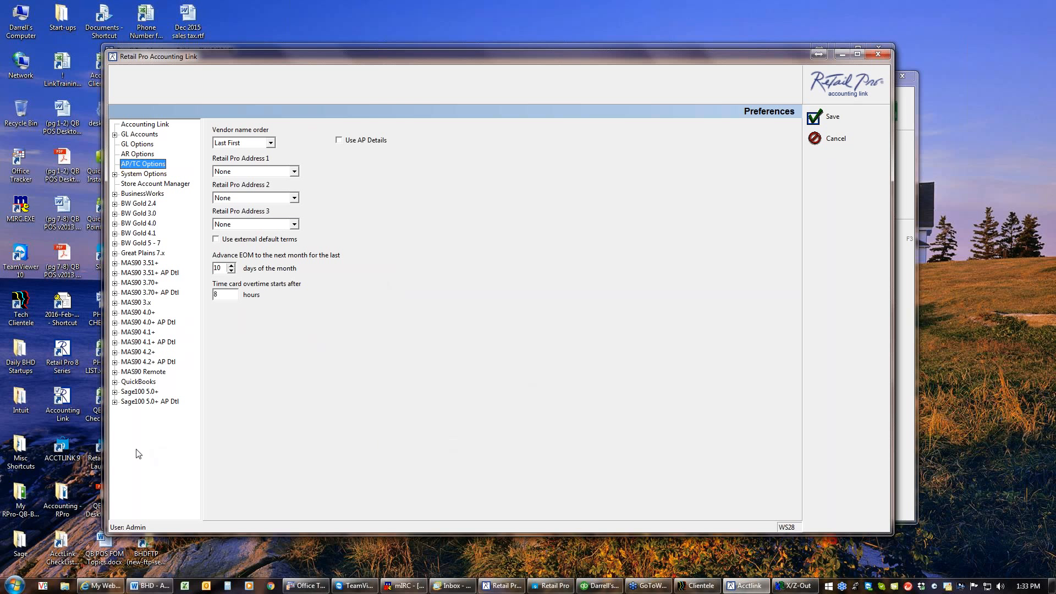
Step: Review the account mappings in the Store Account Manager, including Receipt Fee 1:POA, and save the preferences
click(142, 186)
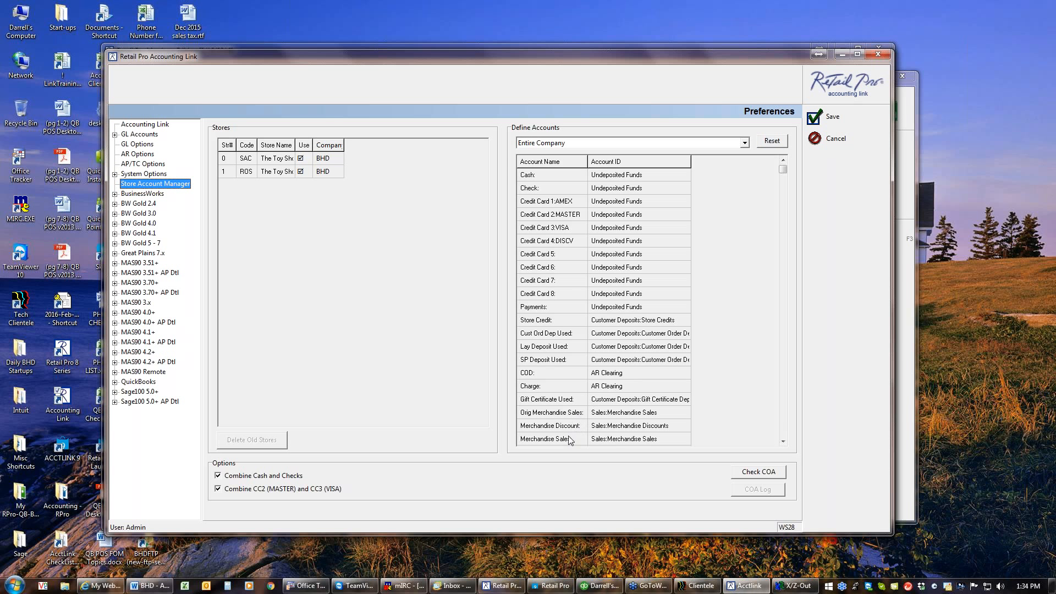
click(785, 431)
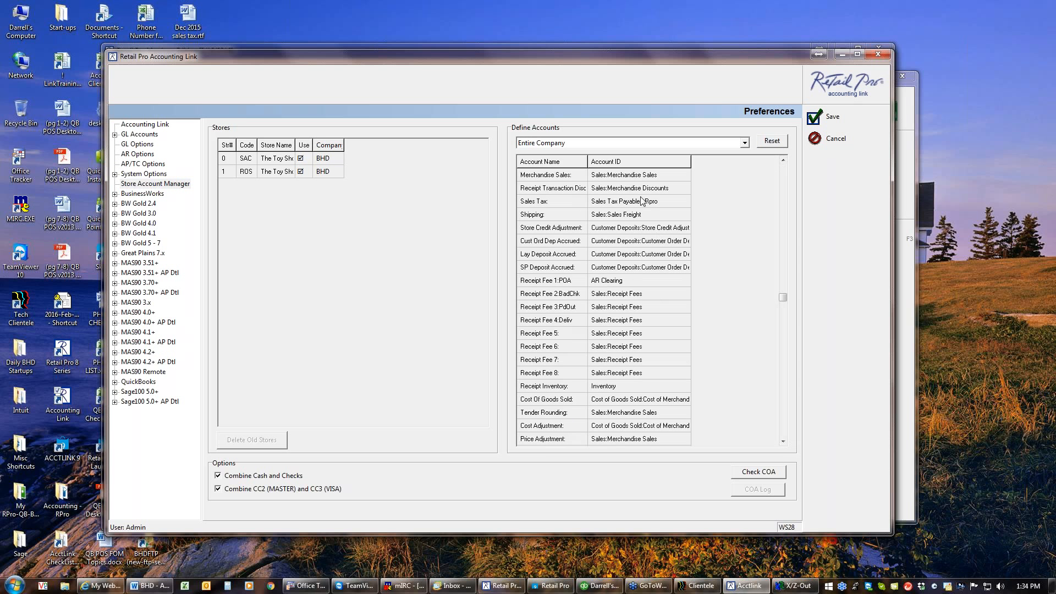
click(640, 281)
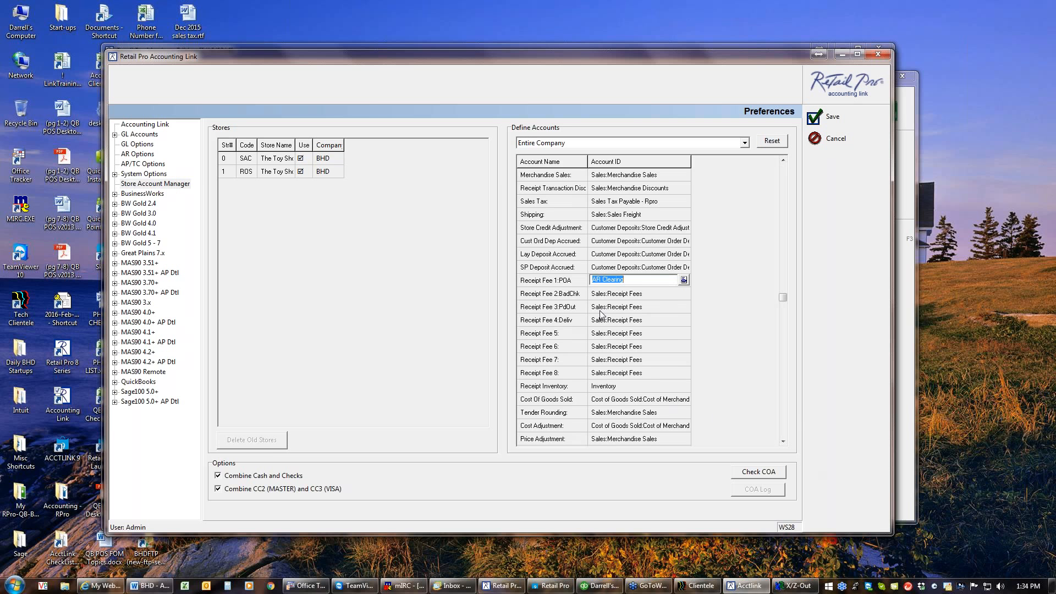
click(782, 432)
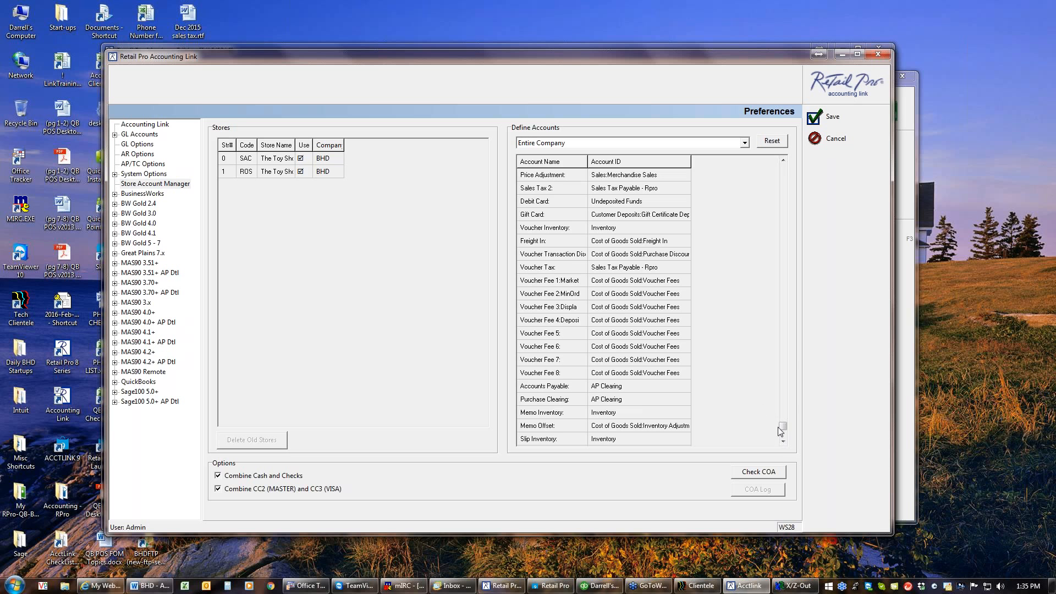
click(782, 442)
click(833, 117)
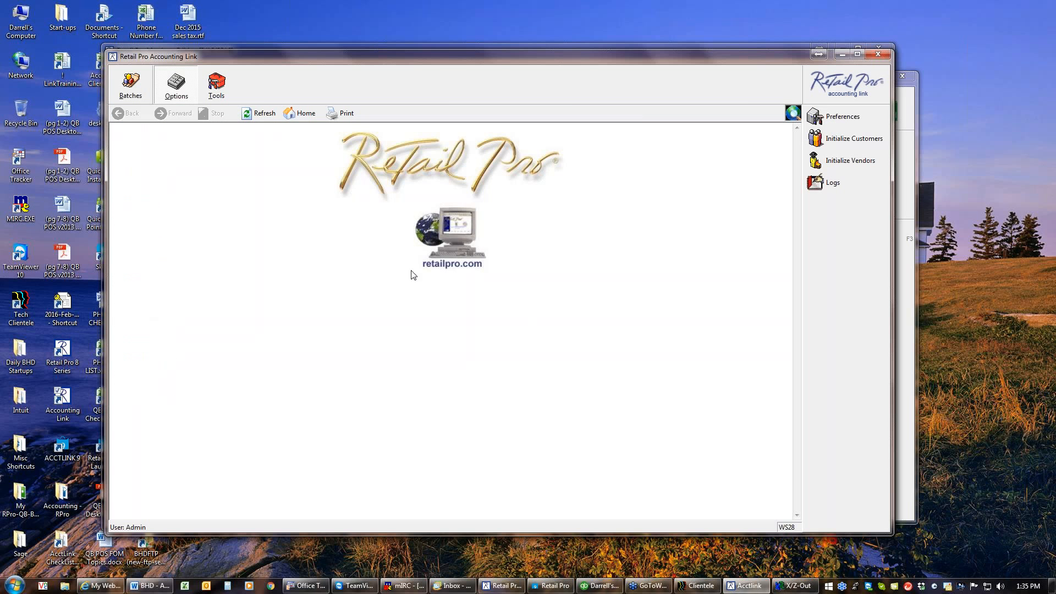
Step: Read the receipts as a Marked batch with the start date set to 3/16/2016
click(132, 85)
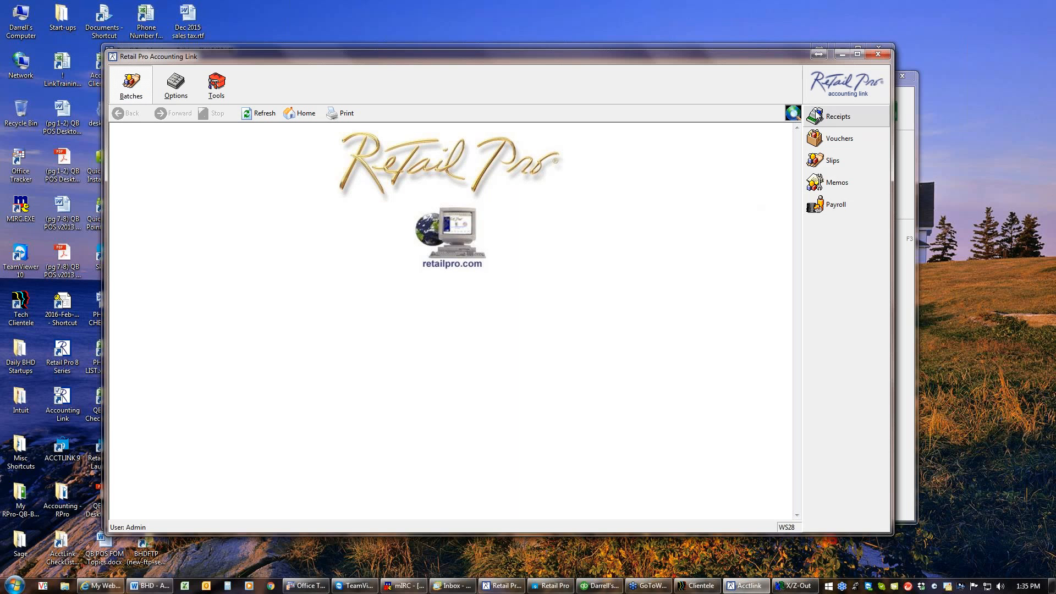
click(819, 117)
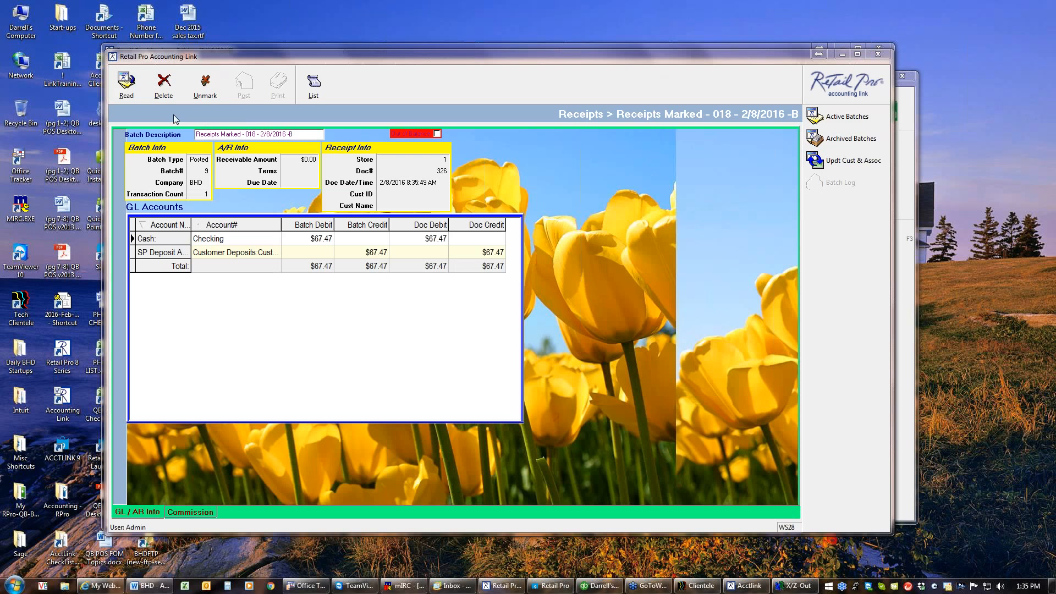
click(132, 90)
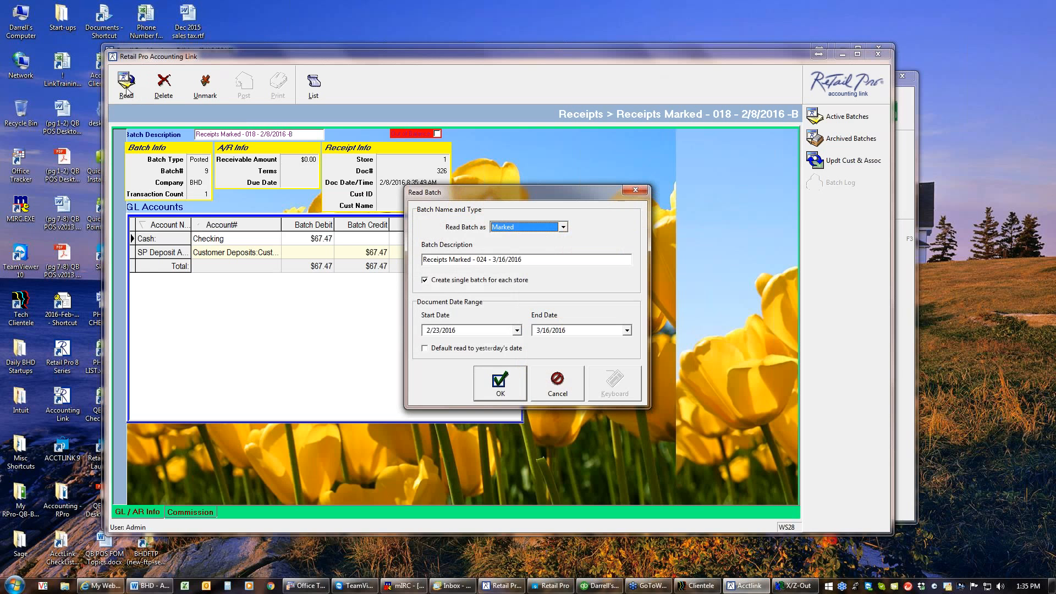
click(563, 227)
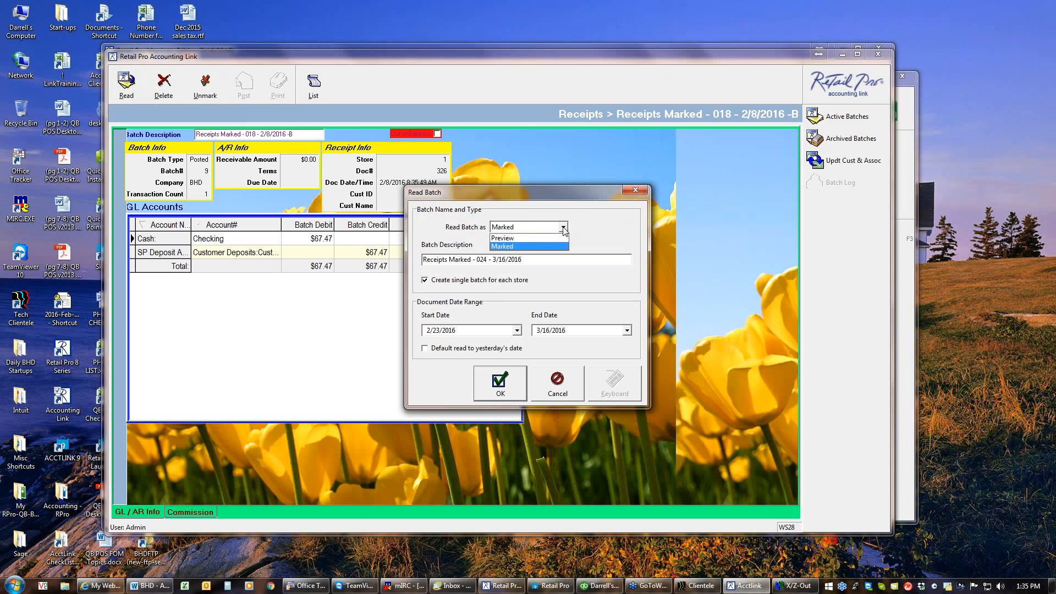
click(564, 227)
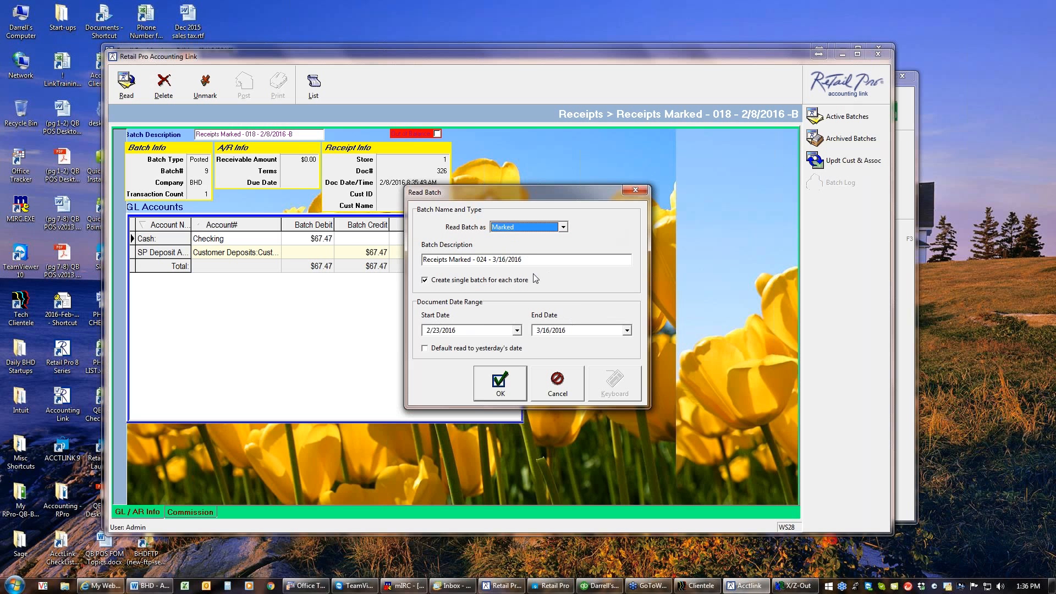
click(429, 331)
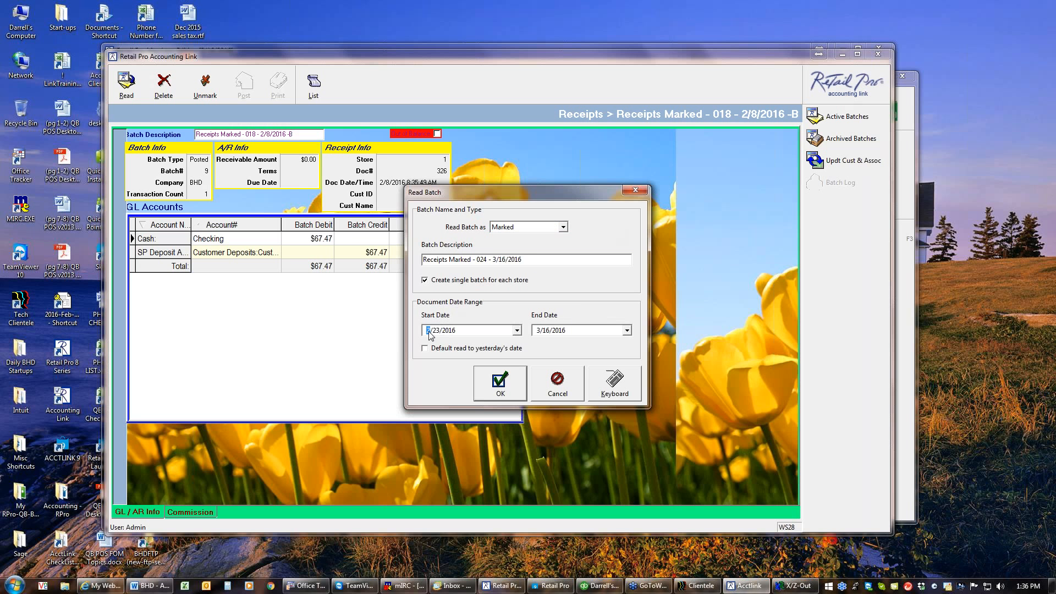
text(316)
click(499, 392)
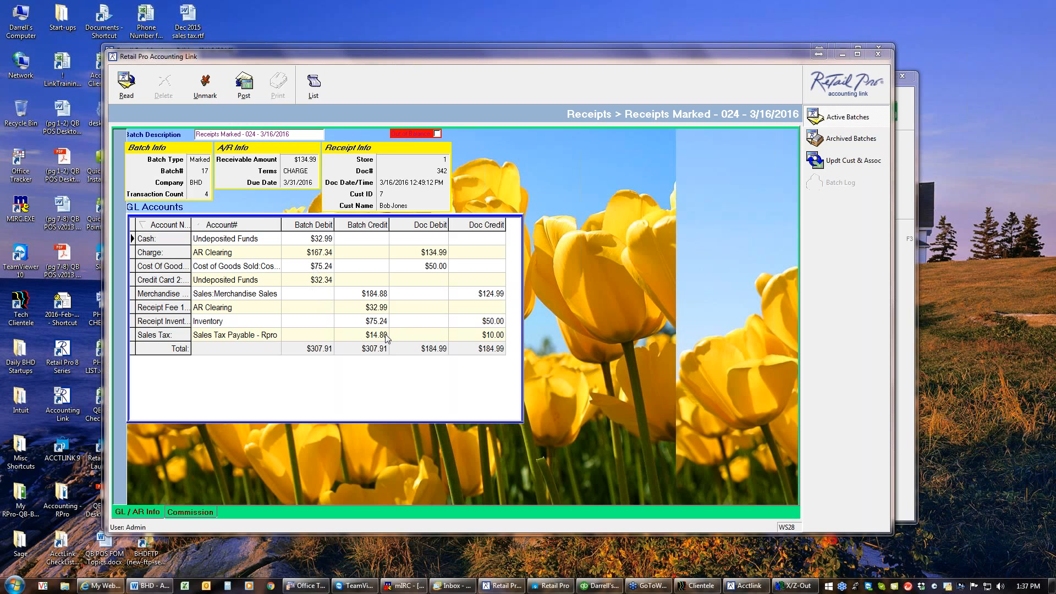
Step: Compare the total batch debit with the total batch credit in the GL accounts and check the merchandise sales row
click(327, 349)
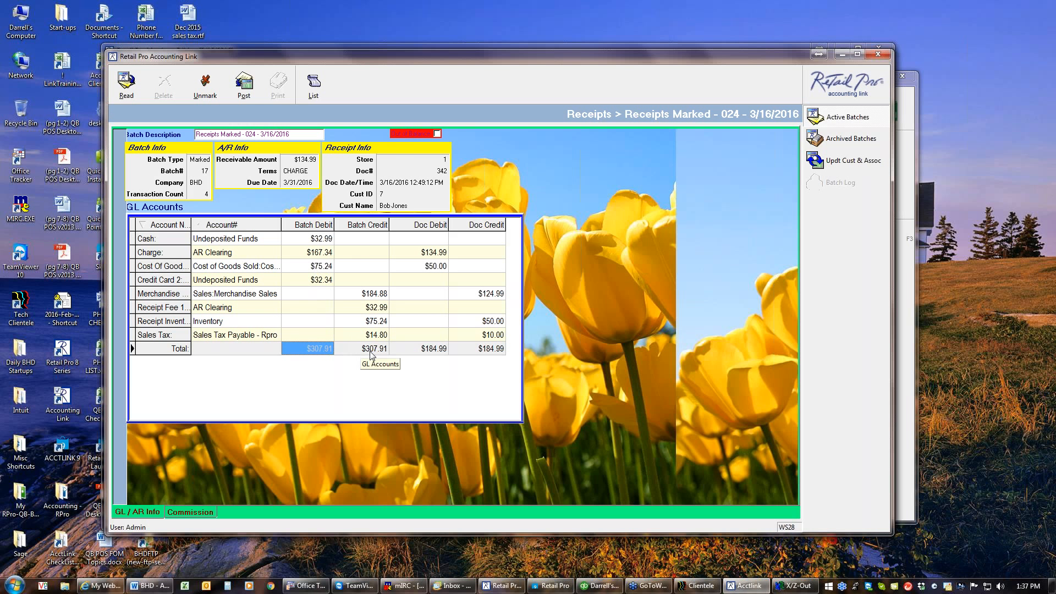
click(370, 351)
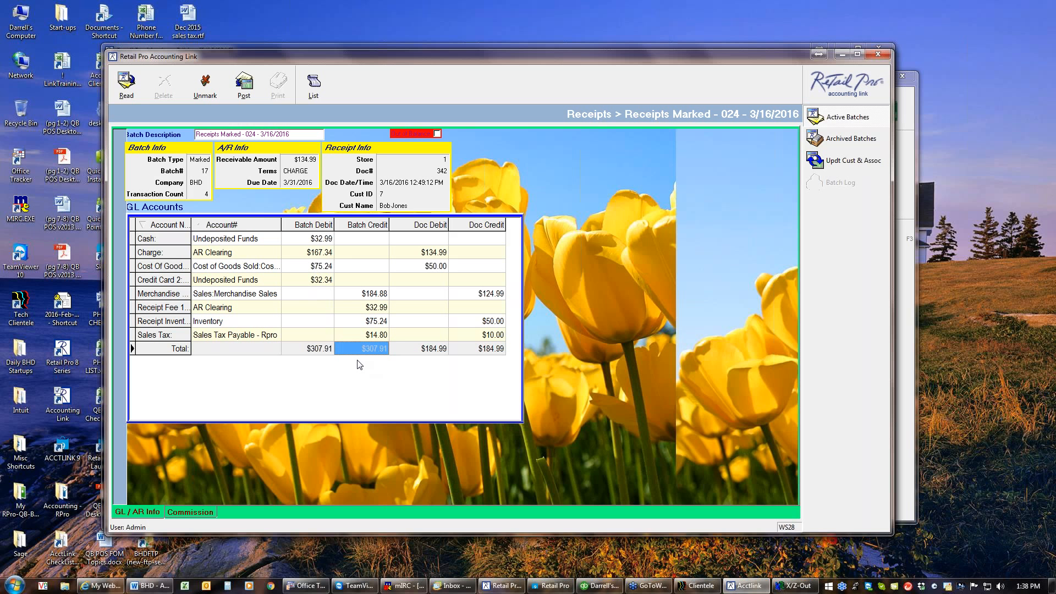
click(327, 352)
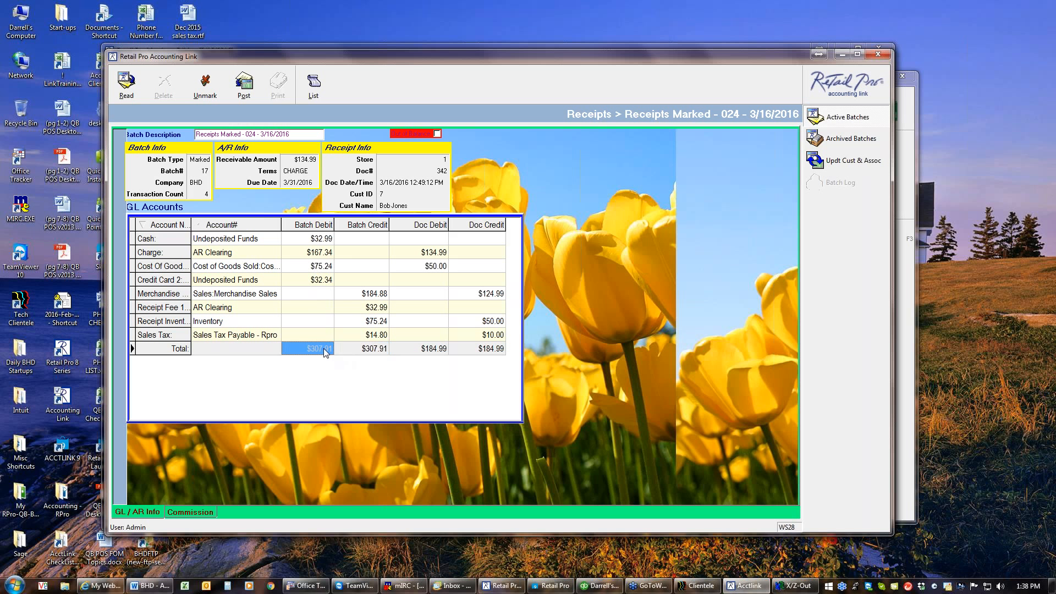
click(356, 351)
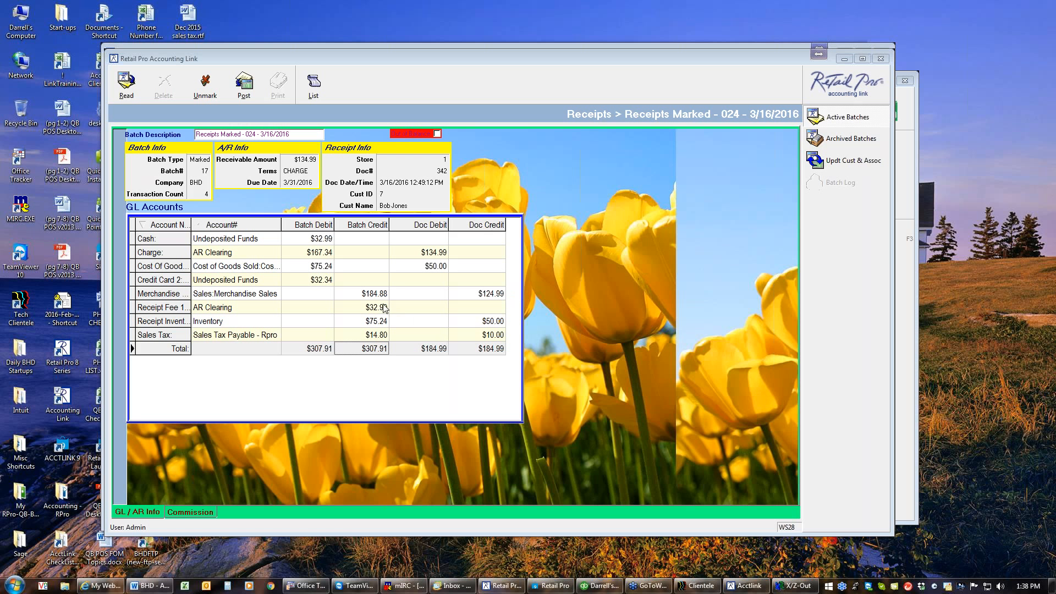
click(329, 298)
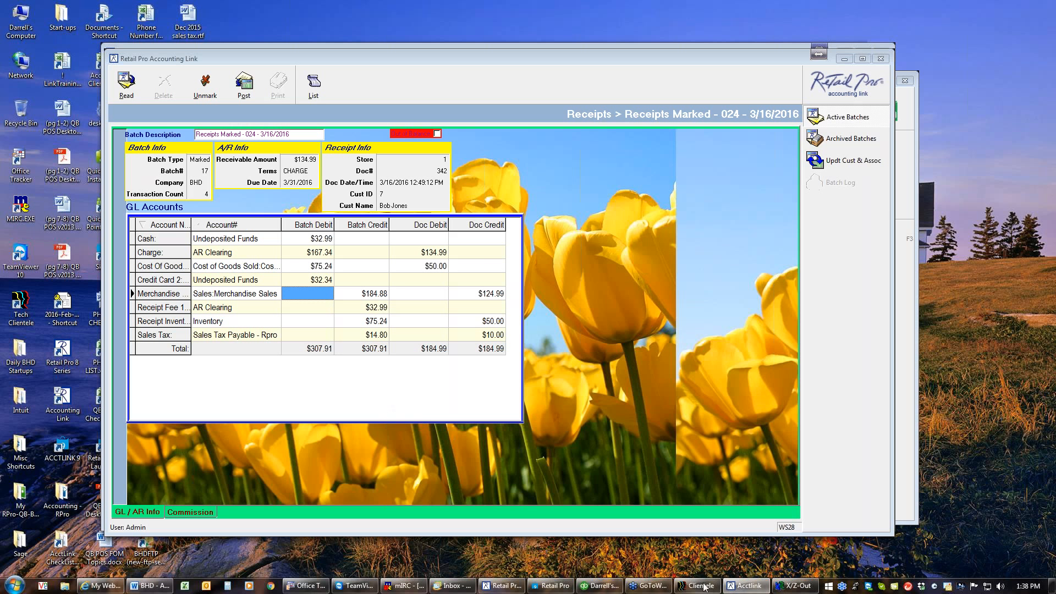
Step: Switch to X/Z-Out and open the 3/16/2016 report to check its sales, tax, fee and net charge amounts
click(792, 587)
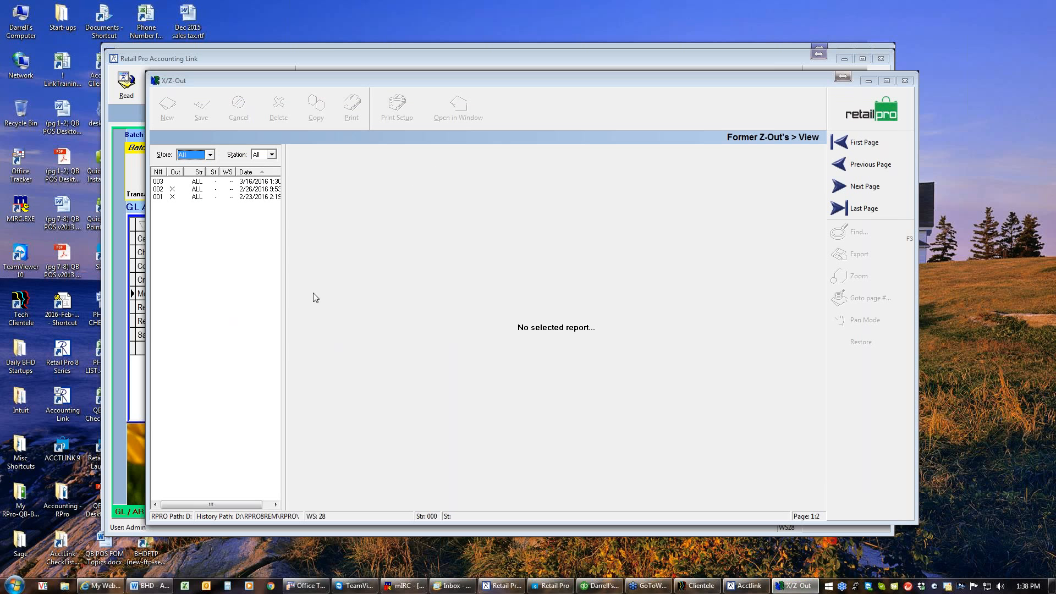
click(265, 183)
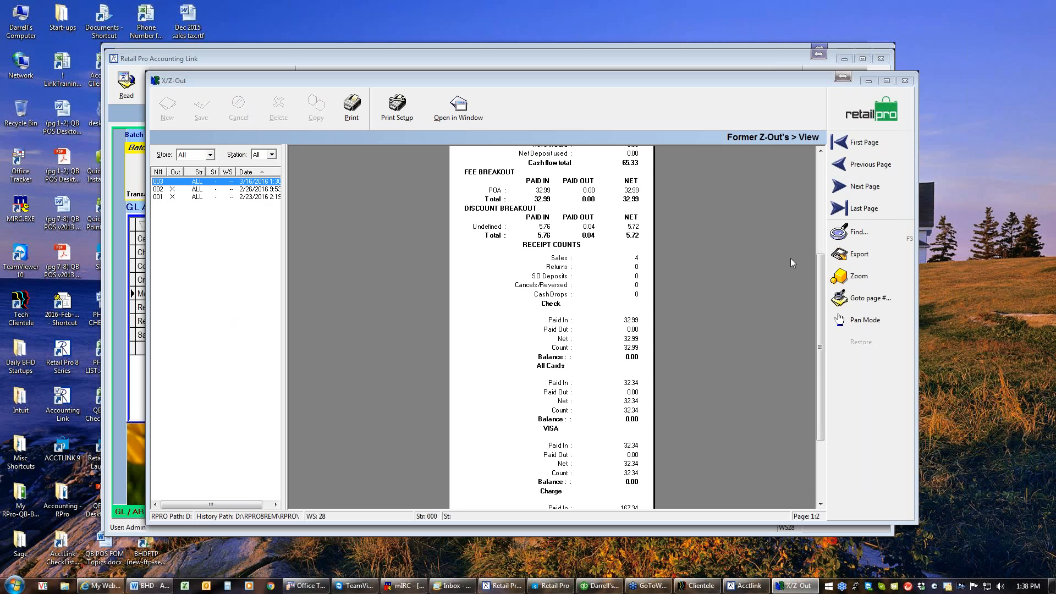
drag(821, 277, 823, 201)
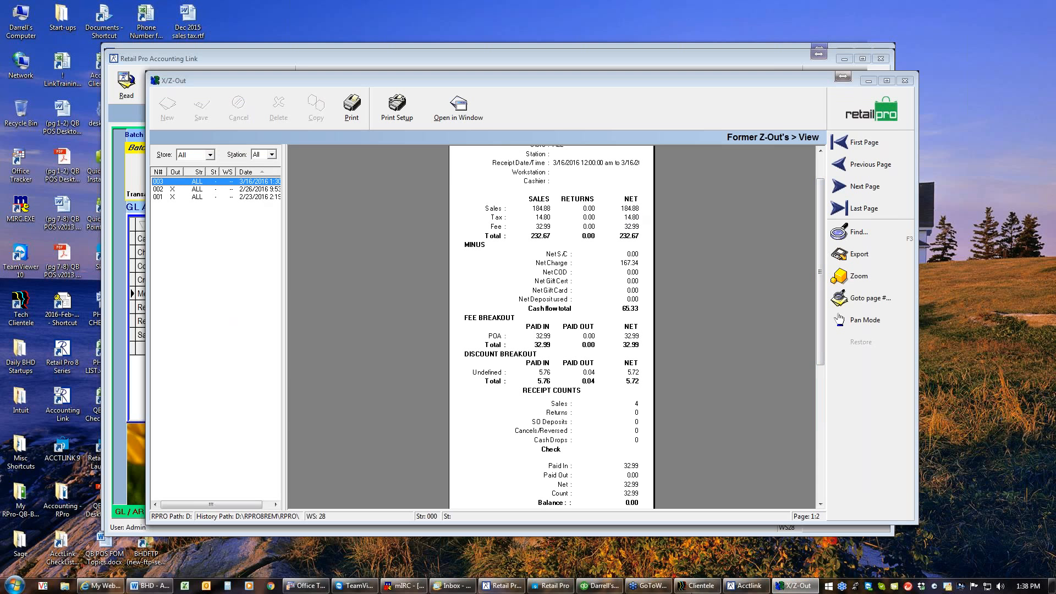
Step: Return to Accounting Link and post the 3/16/2016 receipts batch with posting date 3/16/2016, consolidating the G/L accounts by store
click(746, 585)
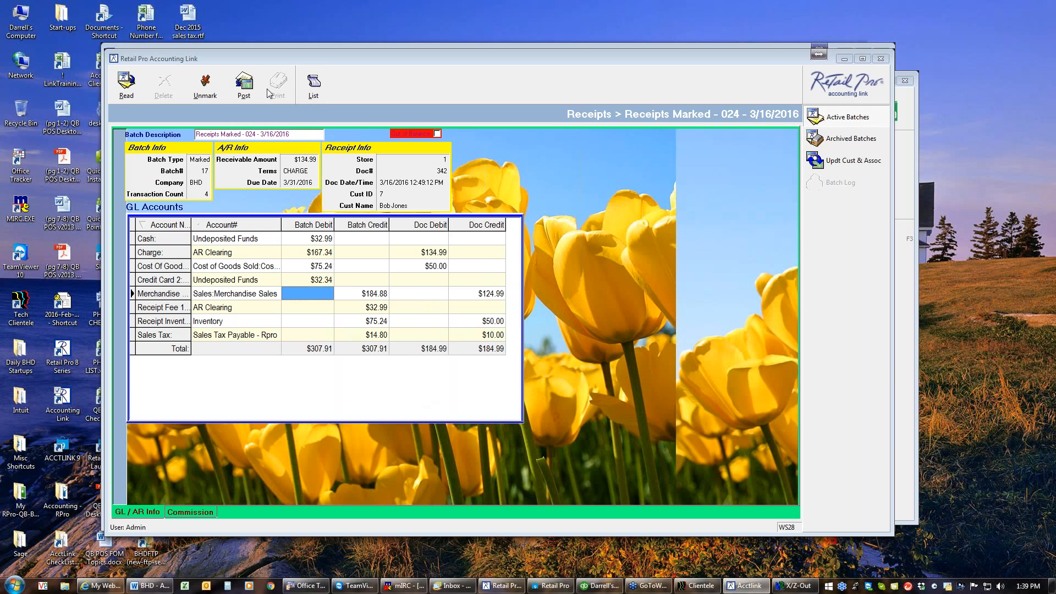
click(248, 93)
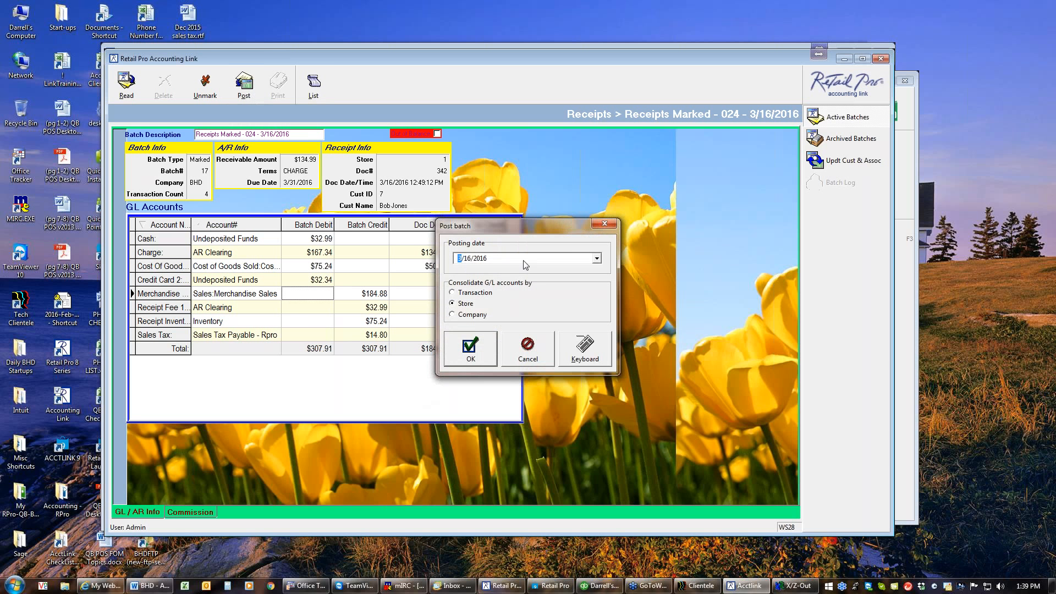
click(471, 355)
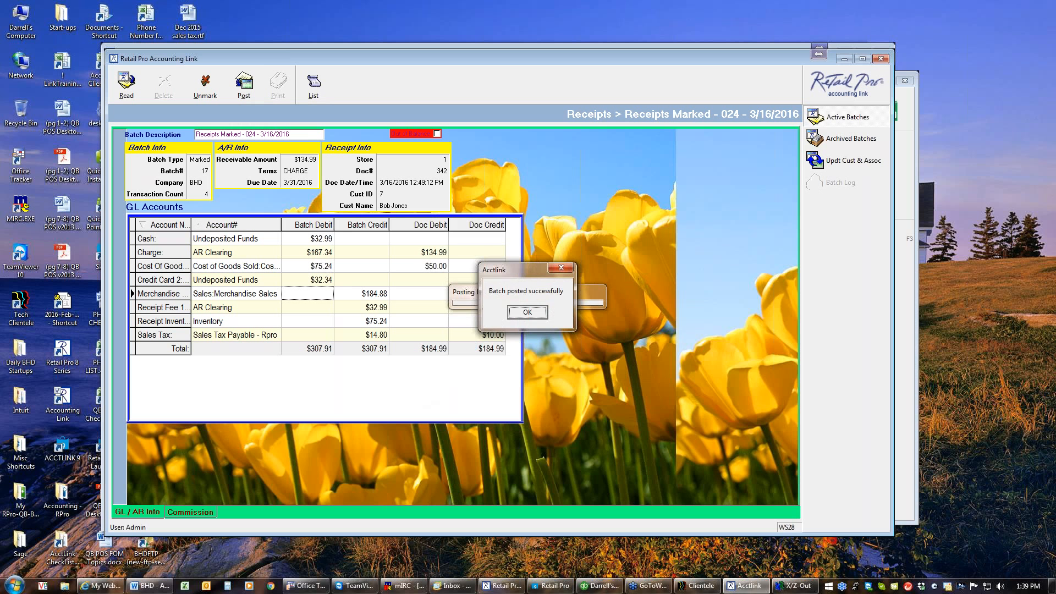
click(533, 314)
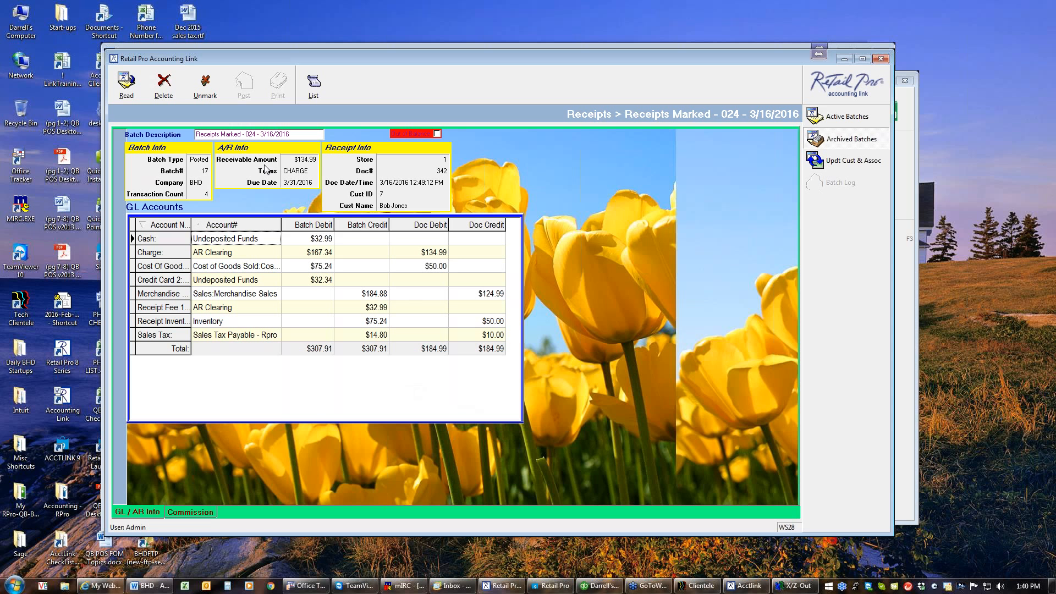
click(210, 100)
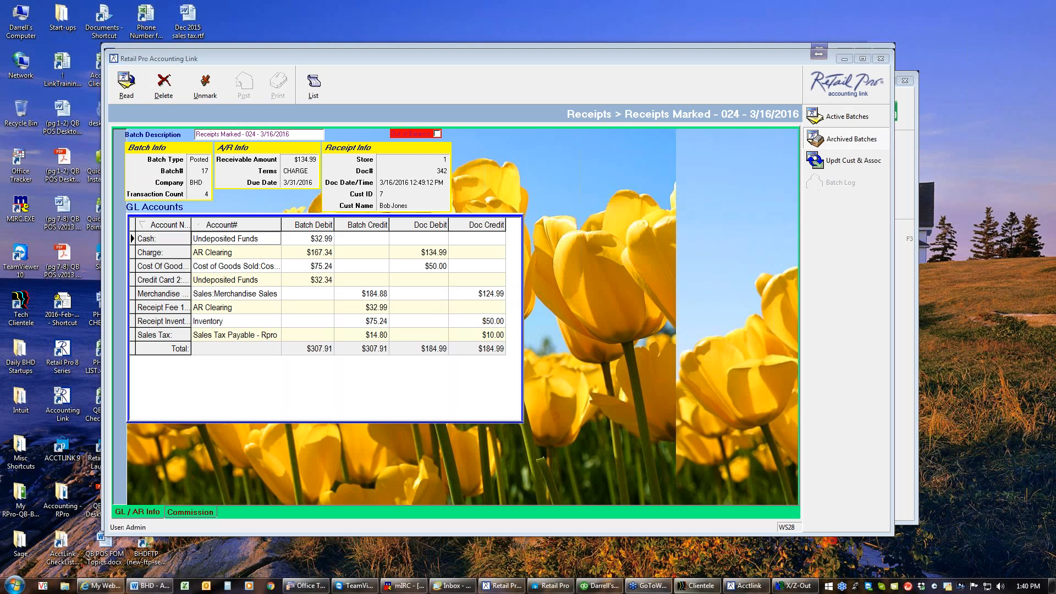
Step: Switch to QuickBooks, open the Chart of Accounts and check the AR Clearing and AP Clearing balances
mouse_move(595, 591)
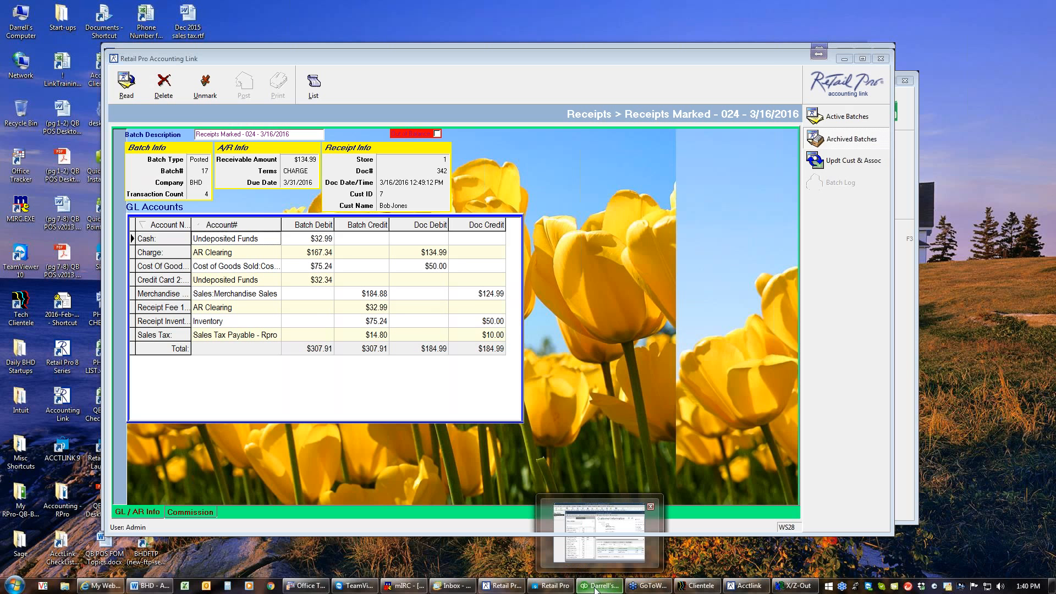
click(595, 591)
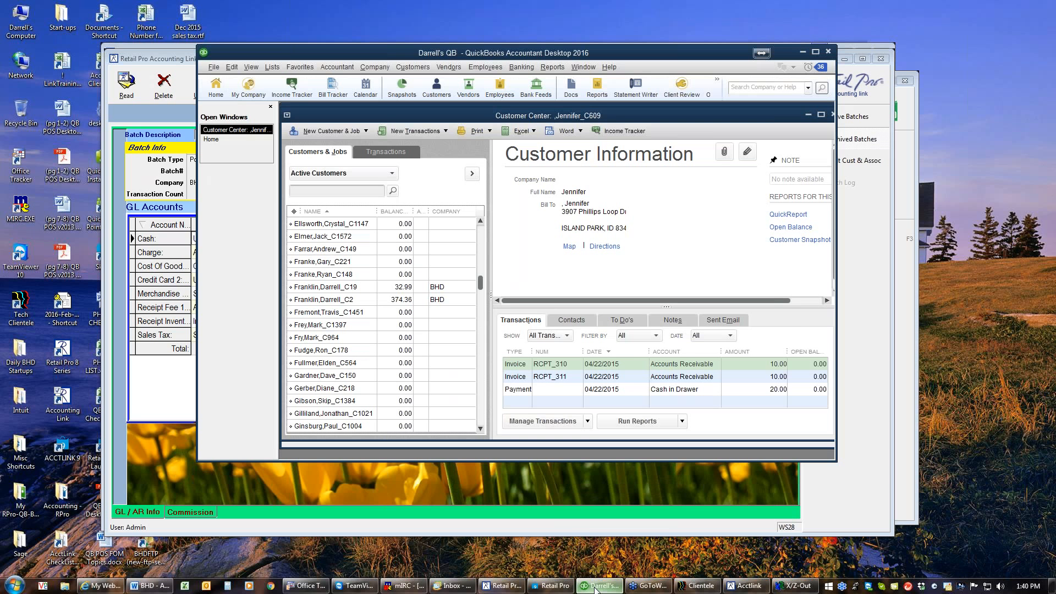
click(219, 141)
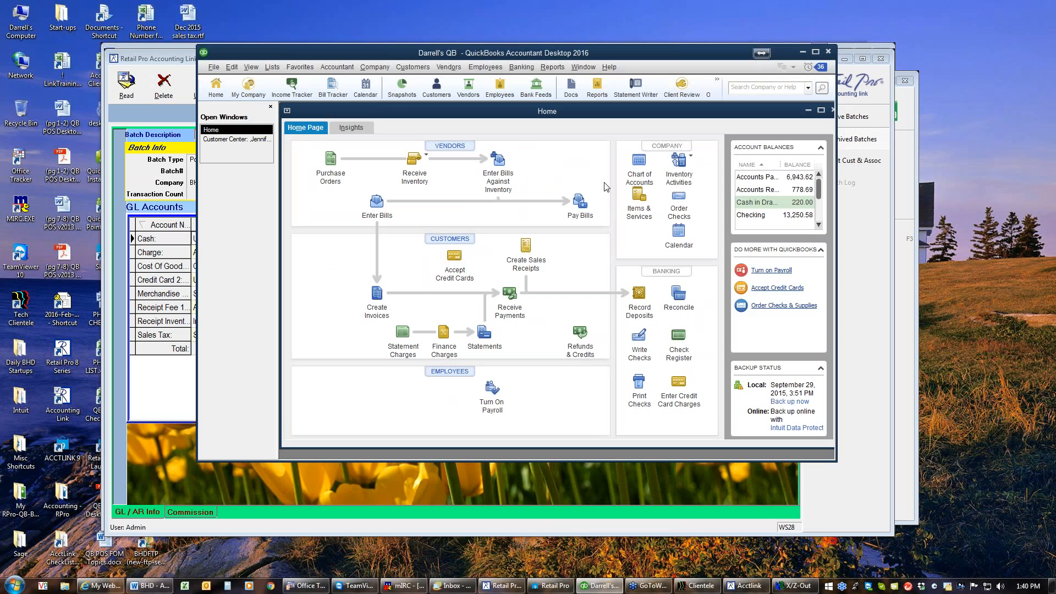
click(637, 163)
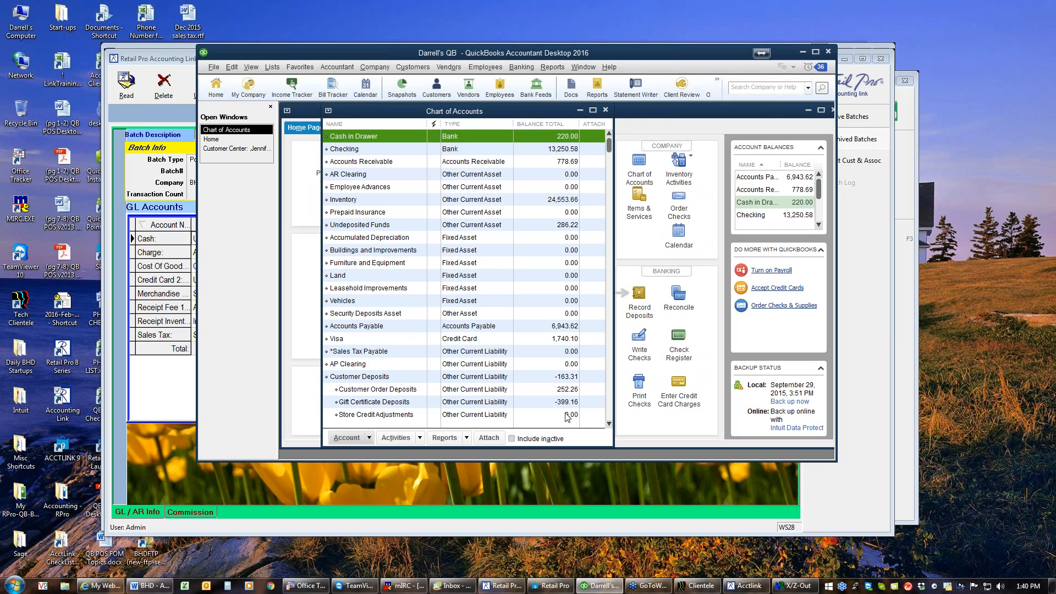
click(412, 175)
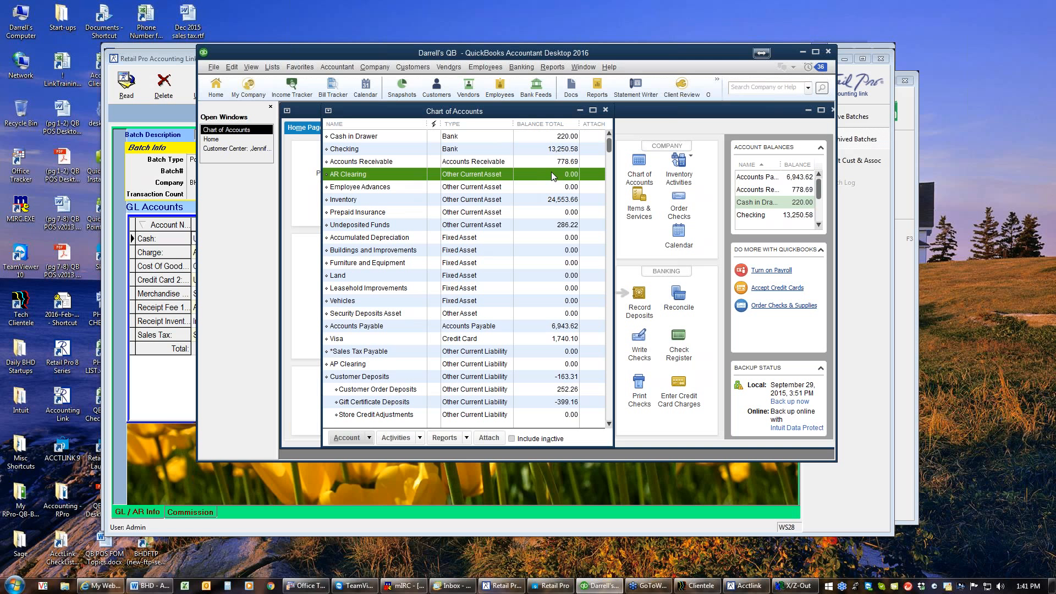
click(401, 366)
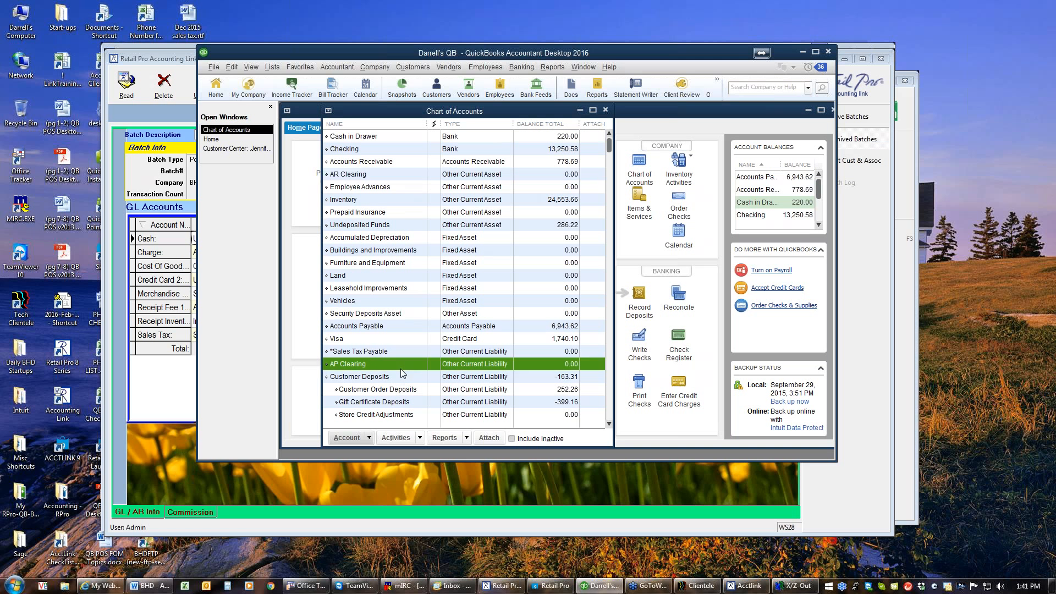
click(421, 175)
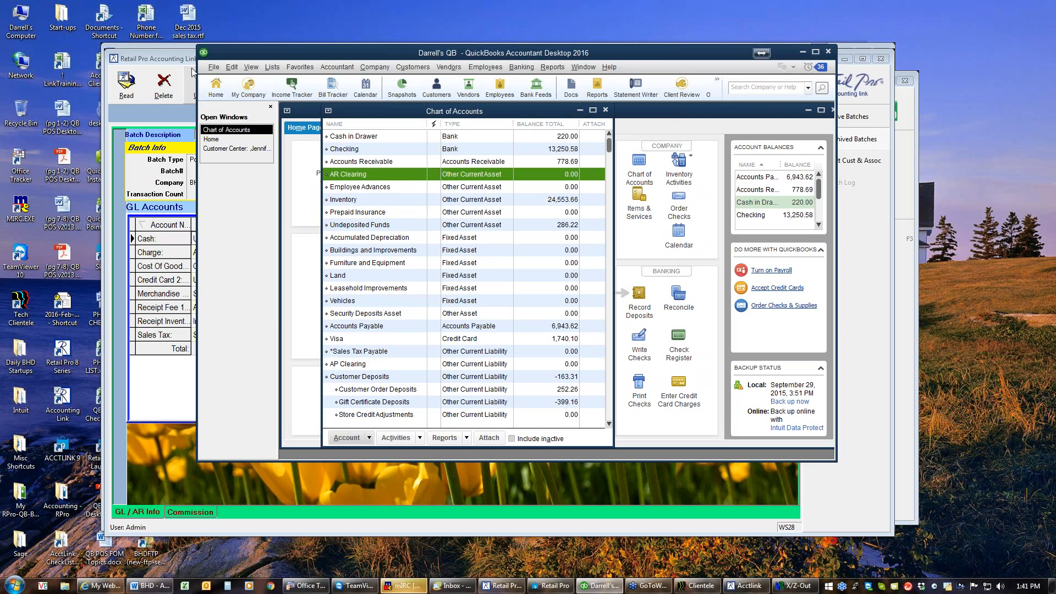
Step: Start an IIF file import and browse to the QB Data folder on Local Disk (D:)
click(213, 68)
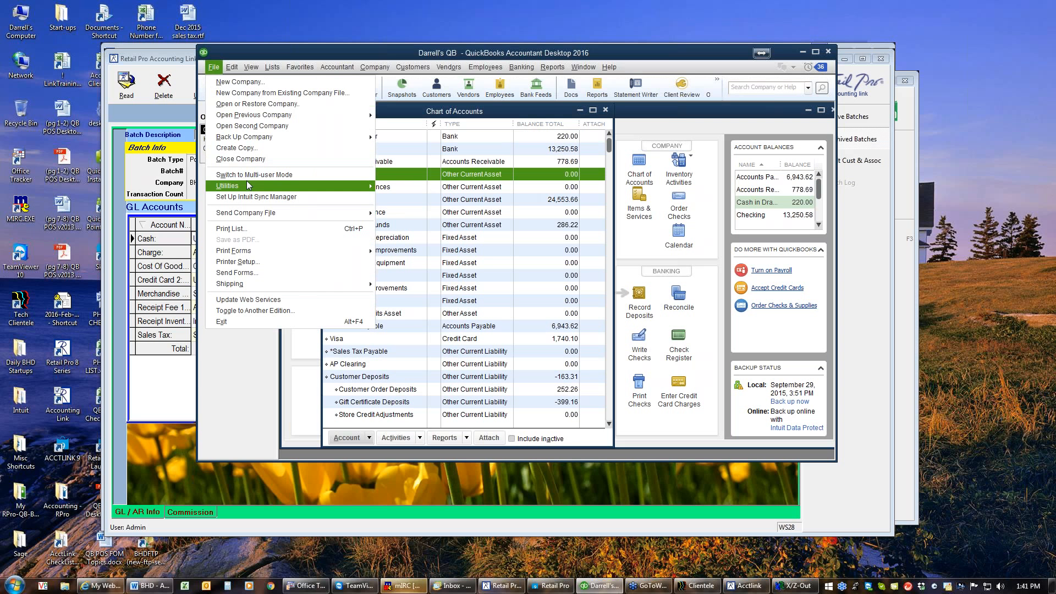
mouse_move(247, 183)
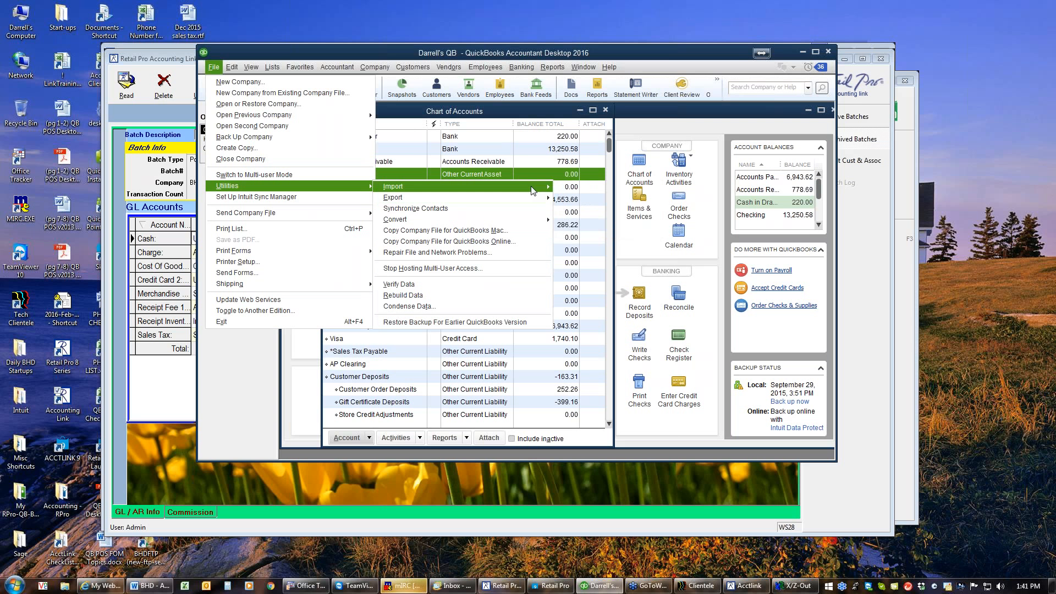
mouse_move(532, 190)
click(575, 198)
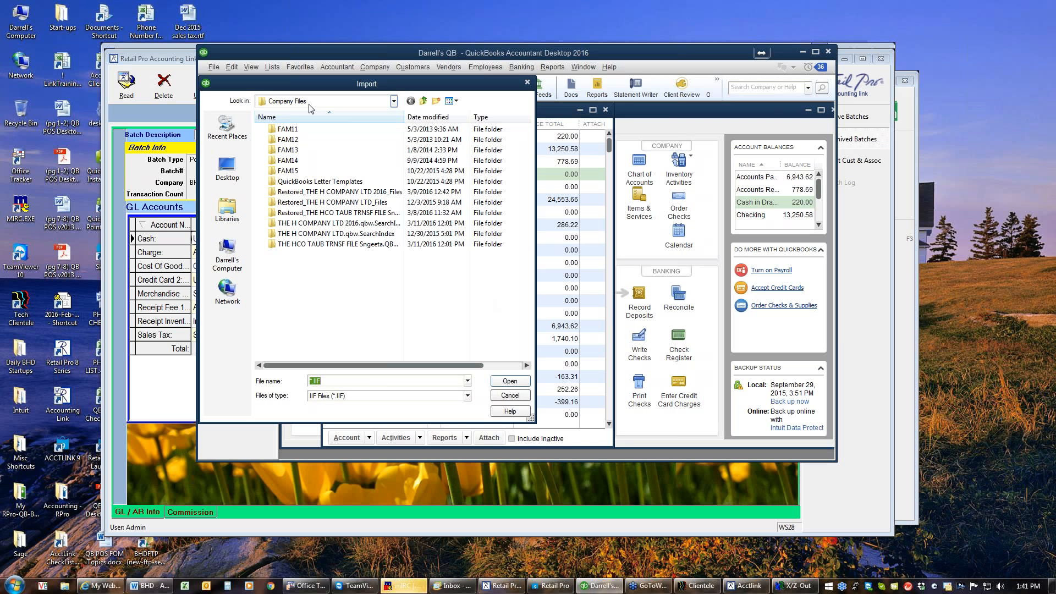
click(394, 102)
click(395, 103)
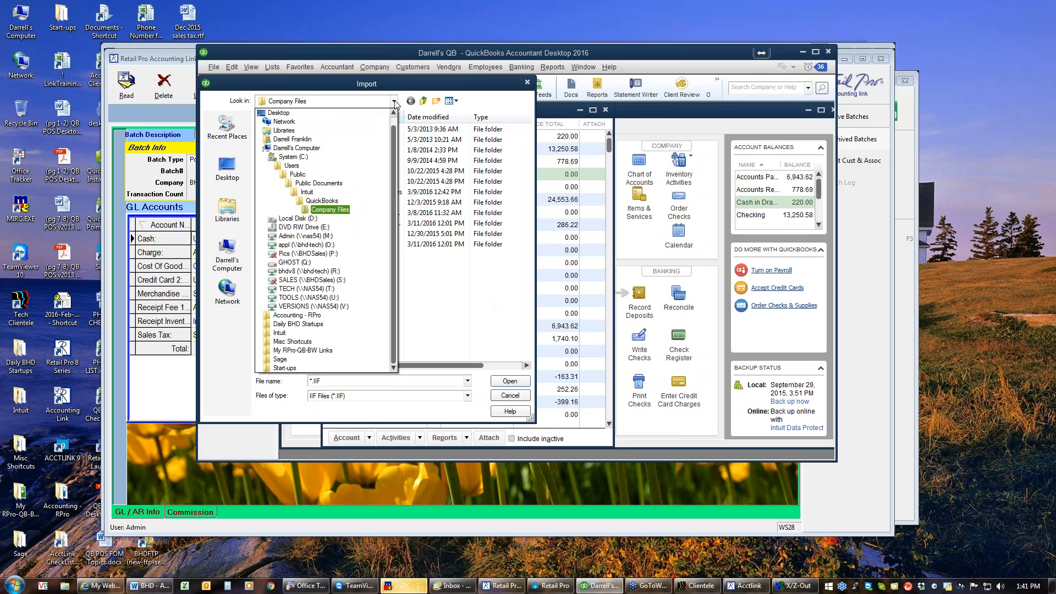
click(270, 220)
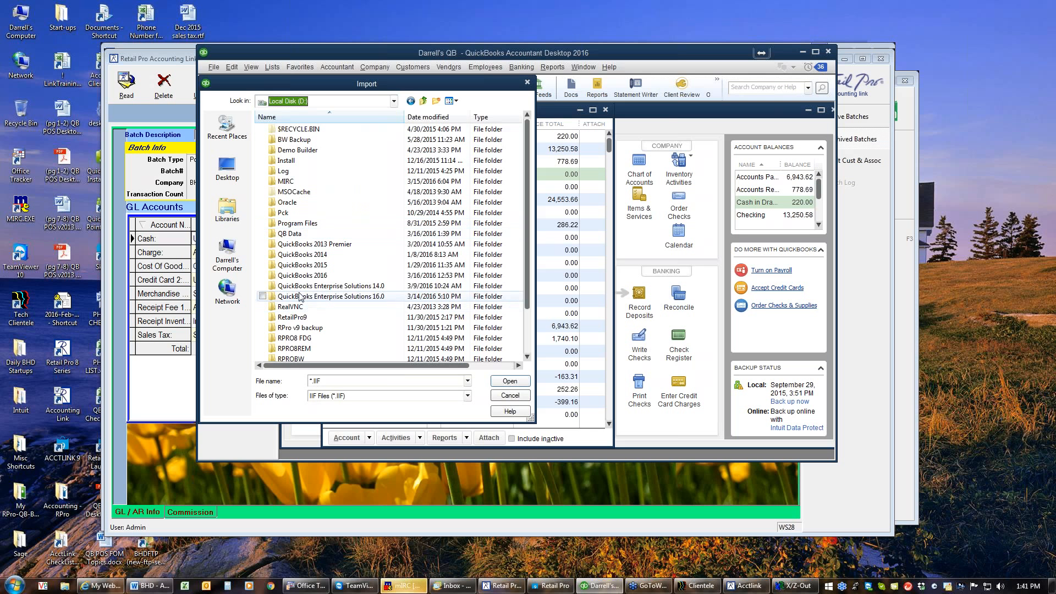
click(274, 236)
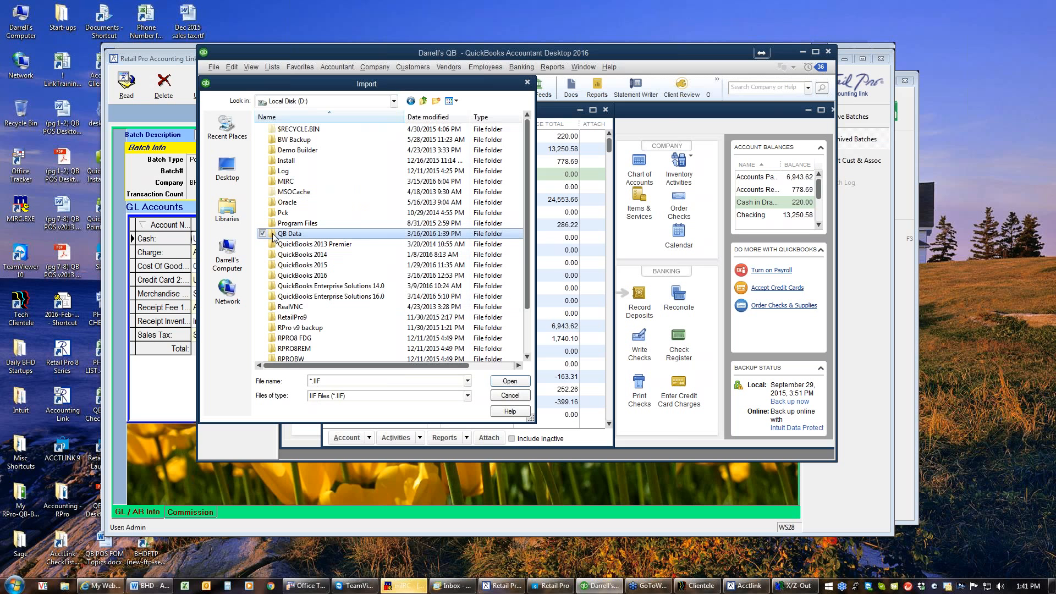
double_click(273, 236)
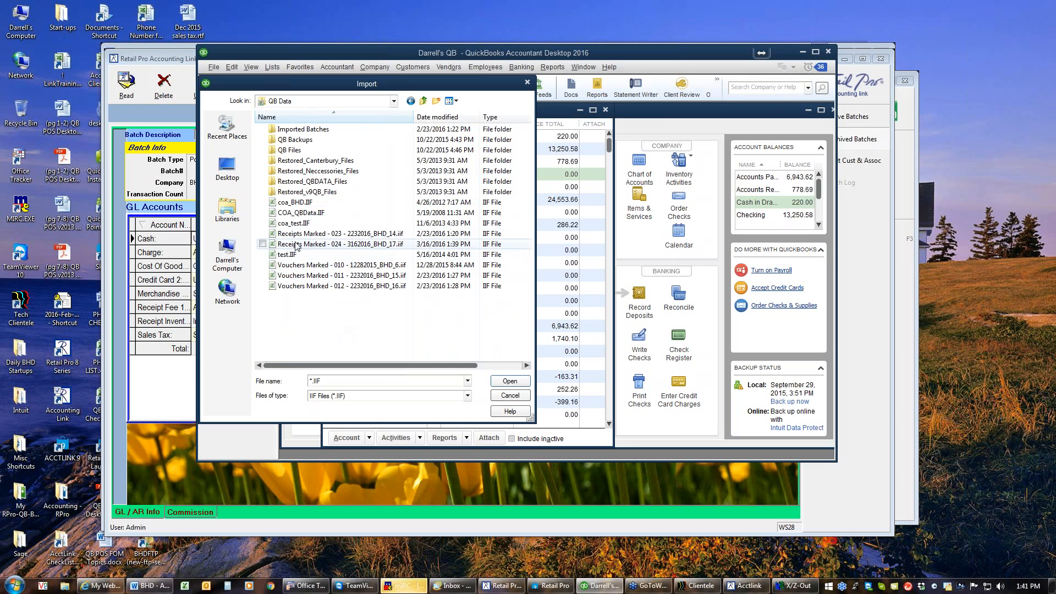
Step: Move Receipts Marked - 023 - 2232016_BHD_14.iif into the Imported Batches folder and import Receipts Marked - 024 - 3162016_BHD_17.iif
click(286, 236)
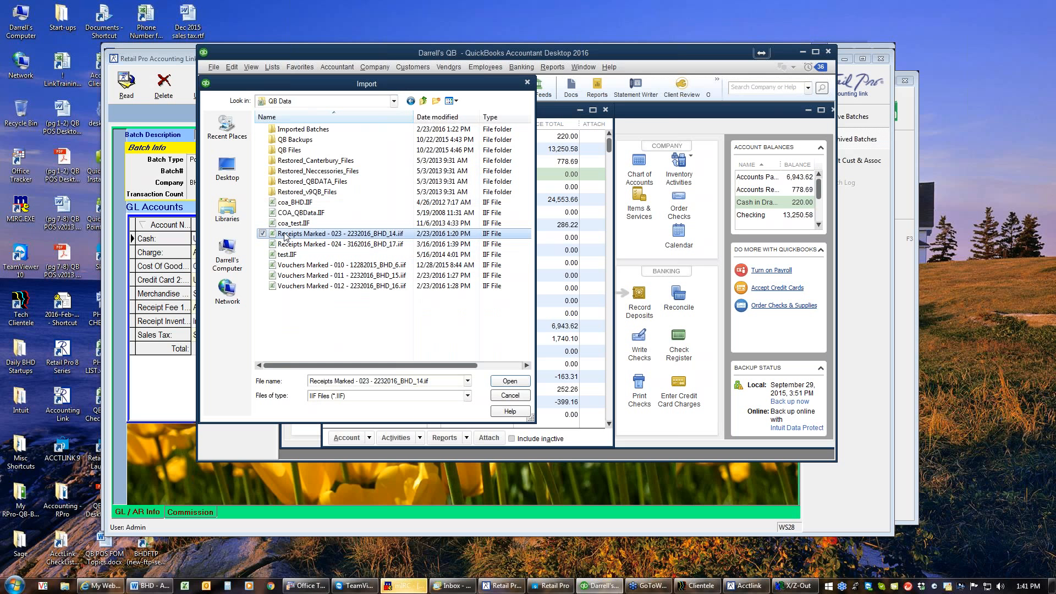
drag(286, 236, 287, 134)
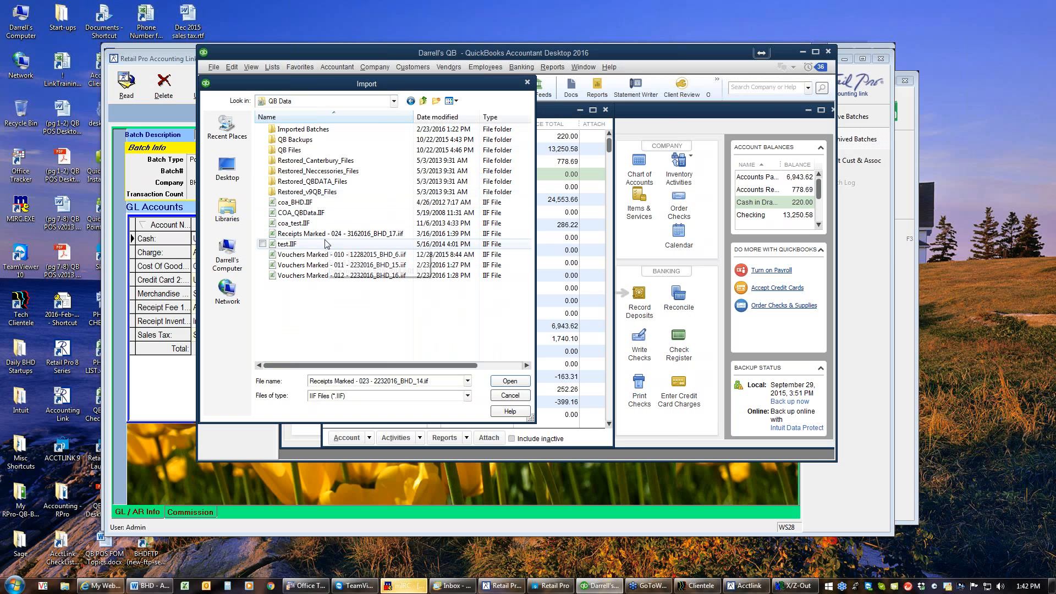
click(308, 233)
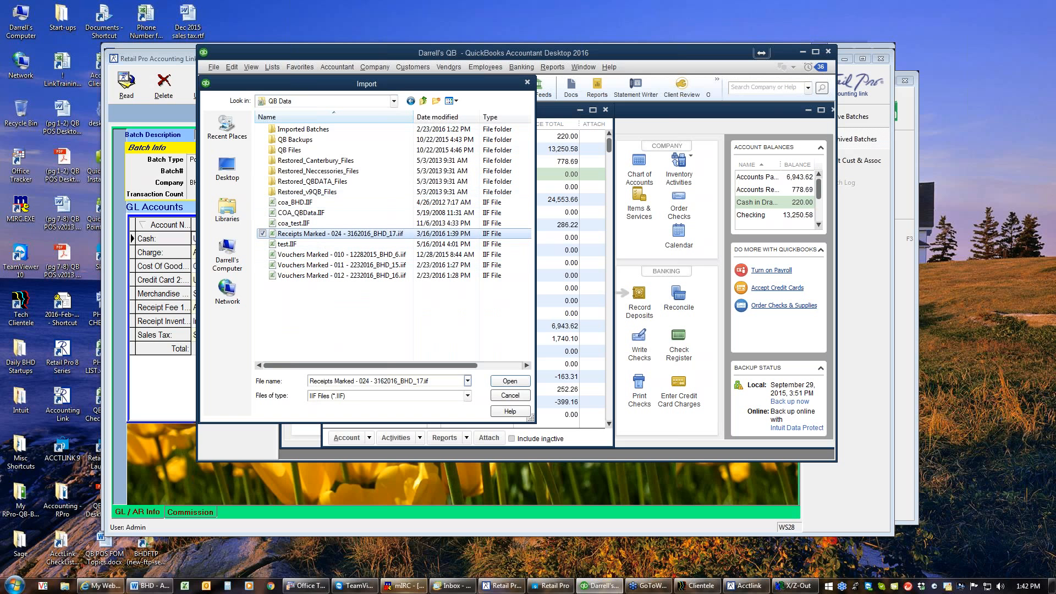
click(502, 384)
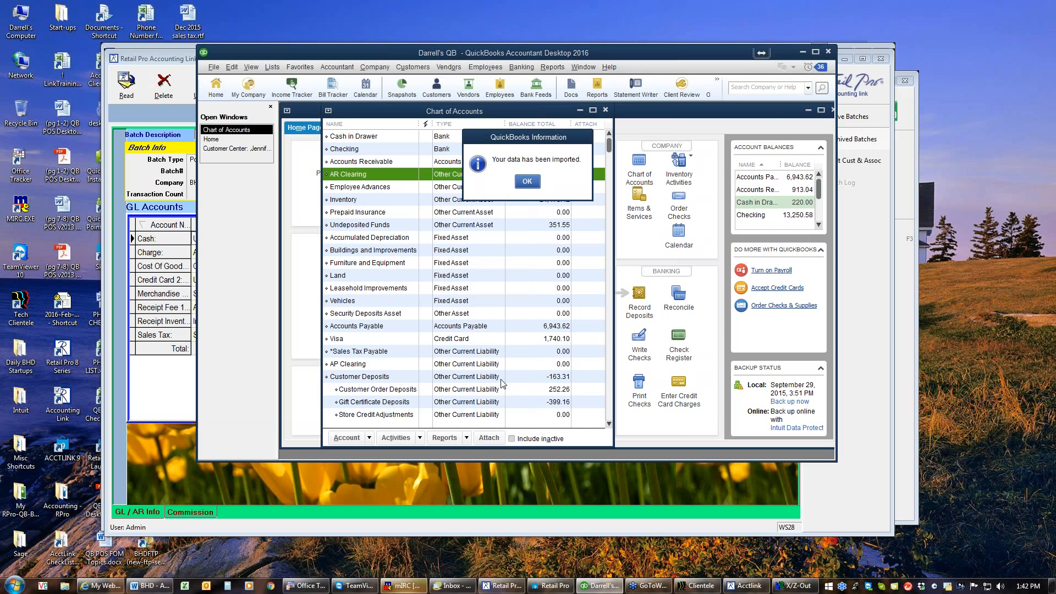
click(527, 182)
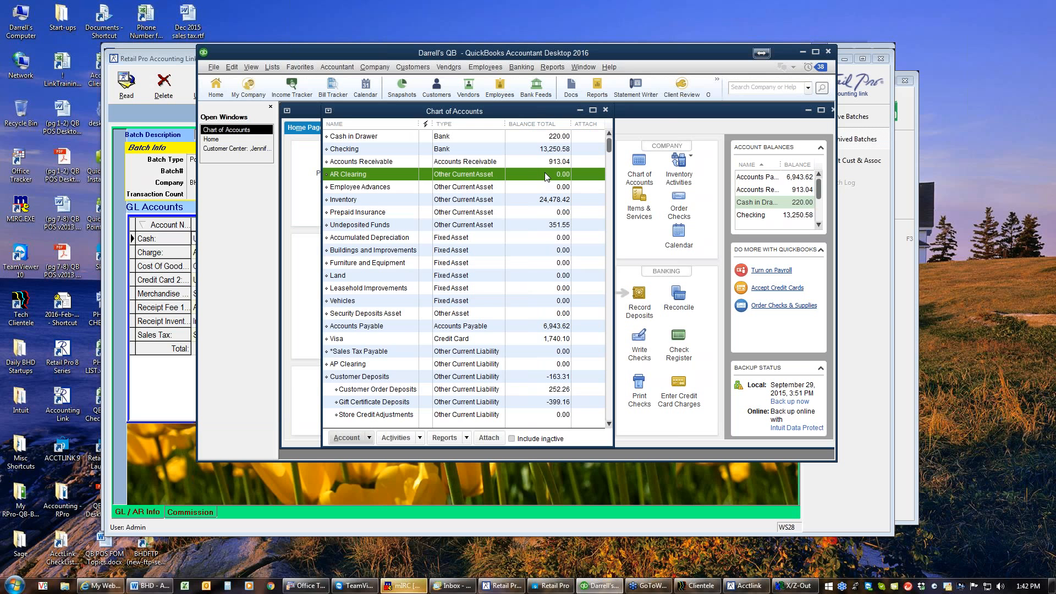
Step: Open the AR Clearing register and review the 03/16/2016 journal, invoice and payment entries along with the running balance
double_click(546, 174)
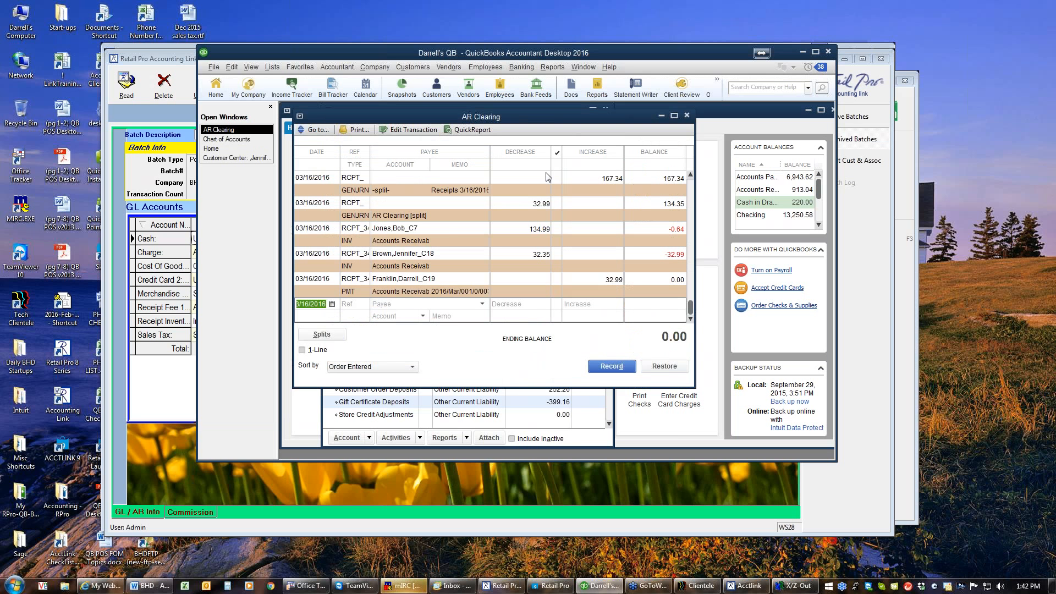
click(367, 216)
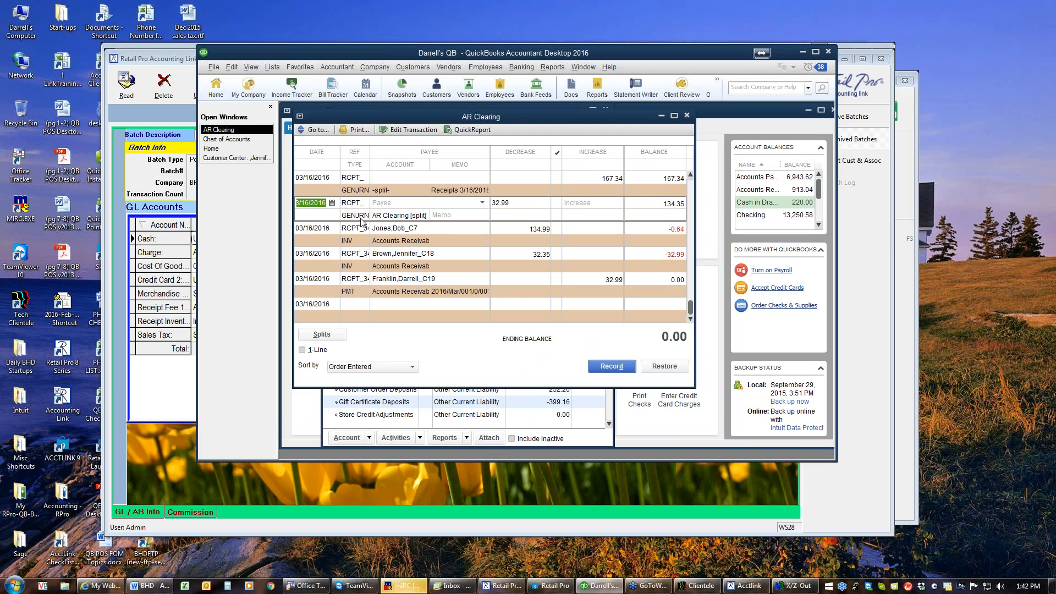
click(361, 237)
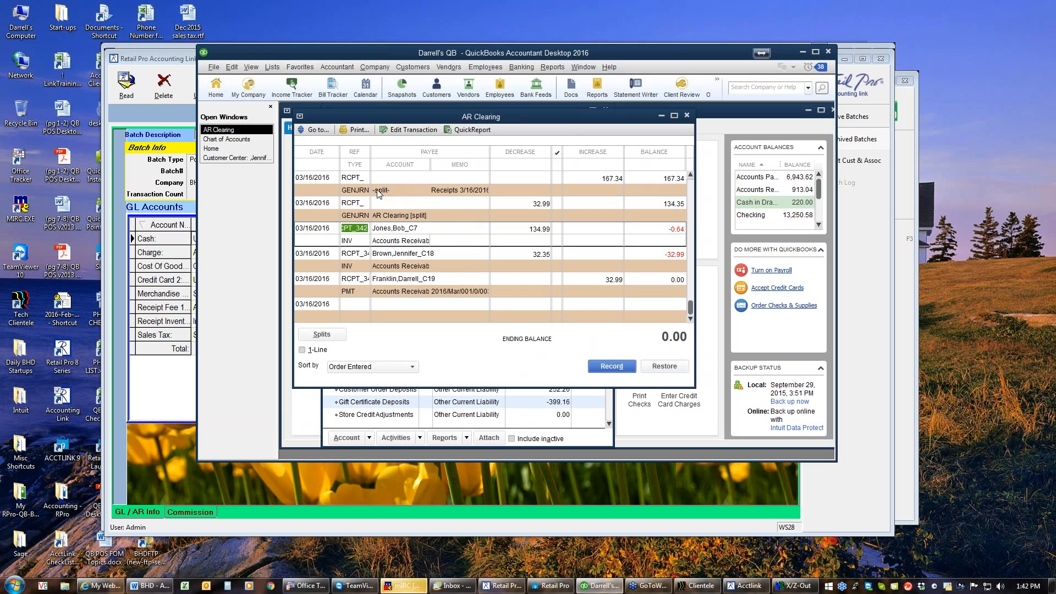
click(362, 191)
click(355, 203)
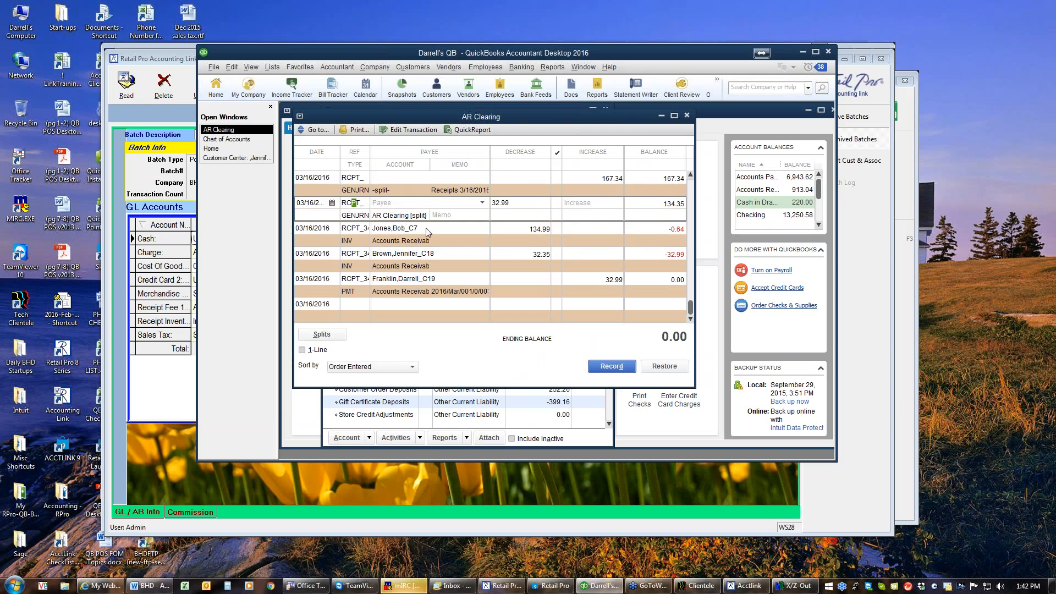
key(Down)
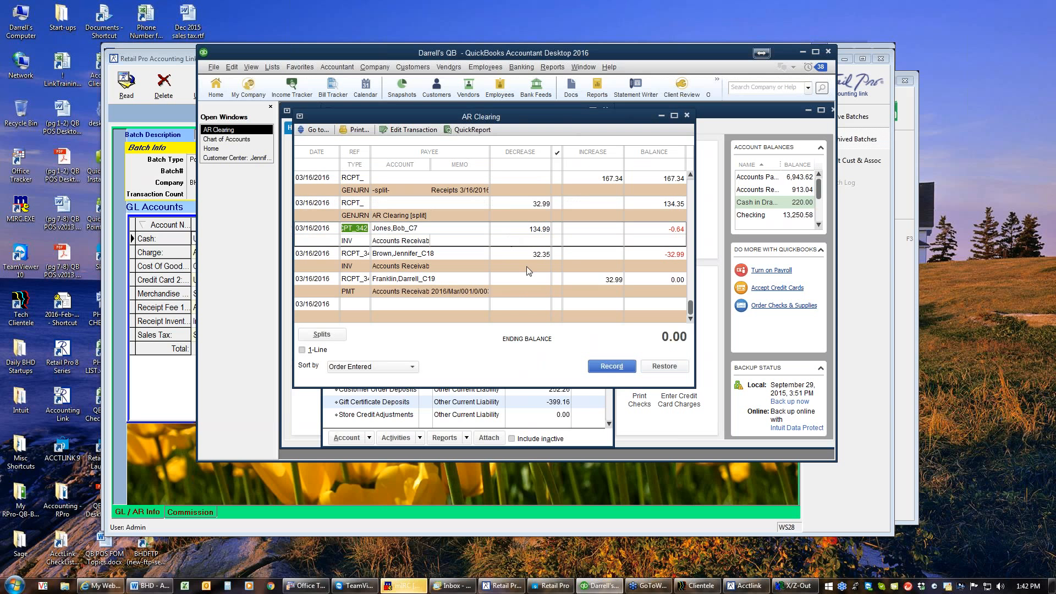
key(Down)
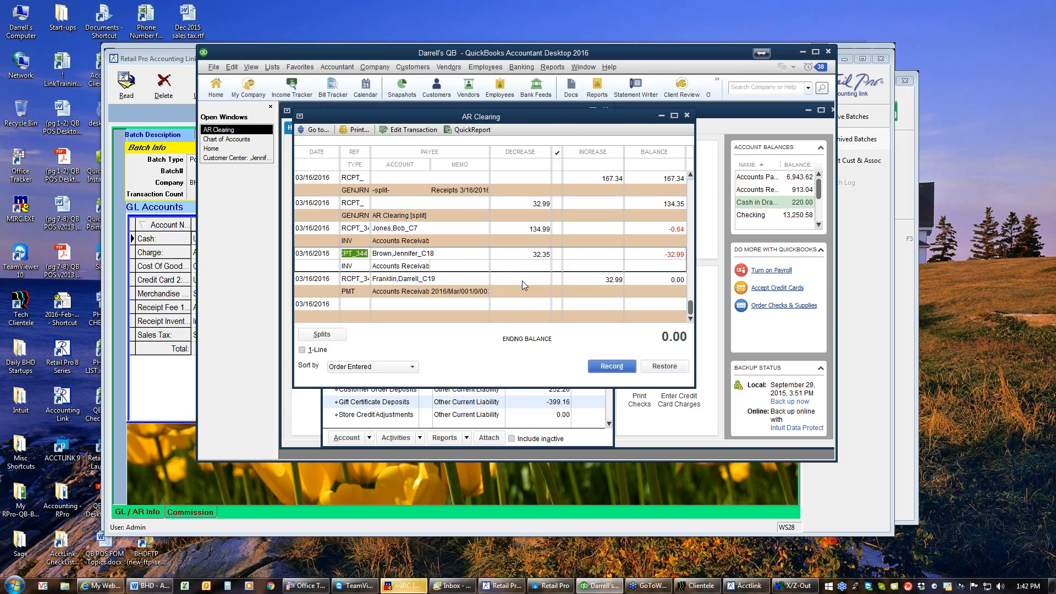
key(Down)
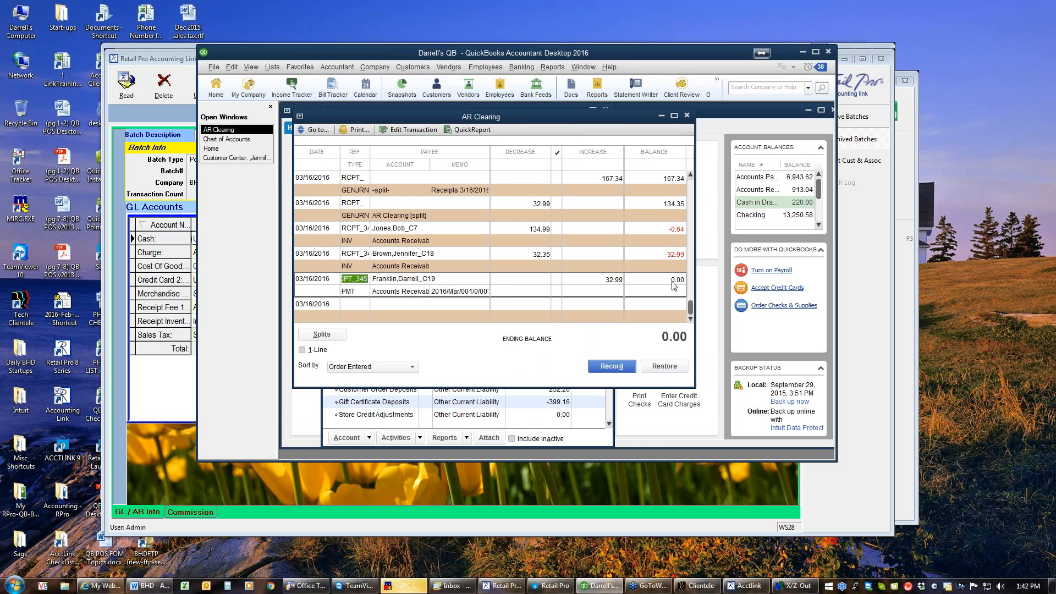
click(690, 176)
click(673, 182)
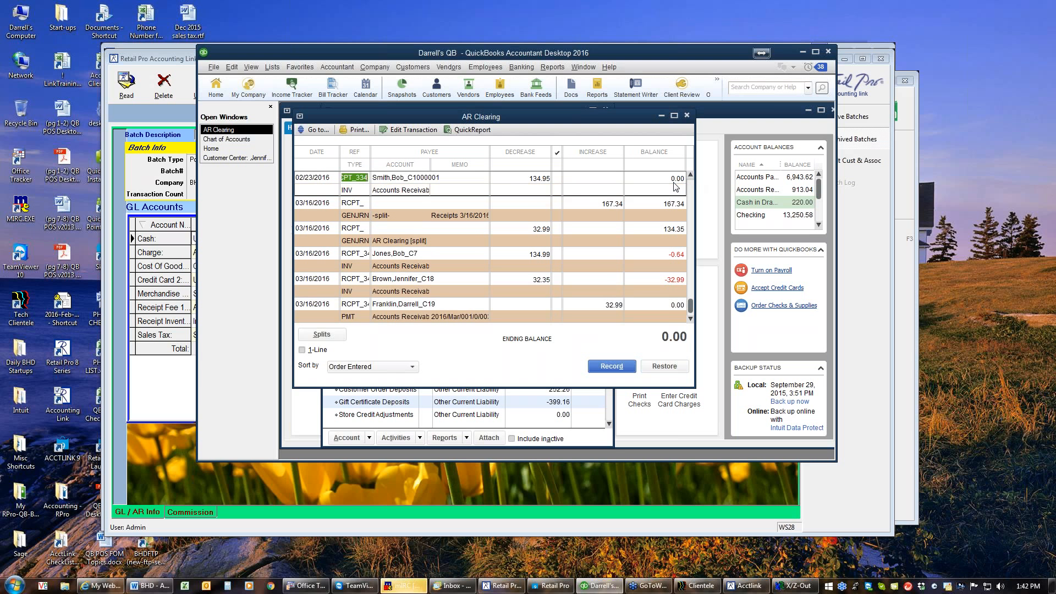
click(661, 312)
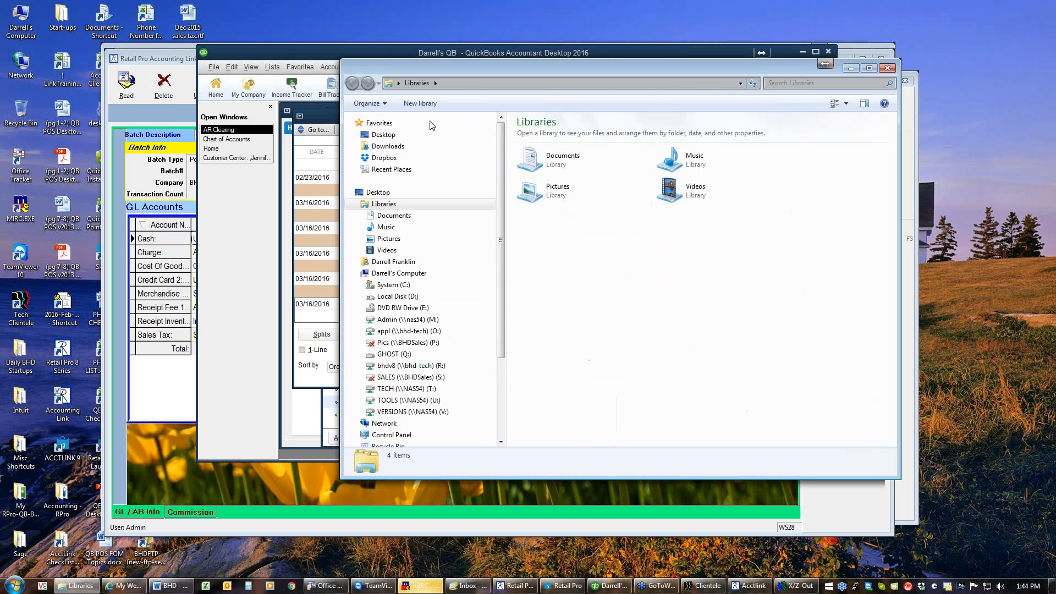
Step: In Windows Explorer, find Receipts Marked - 024 - 3162016_BHD_17.iif in D:\QB Data and open it in Microsoft Excel to view its contents
click(362, 296)
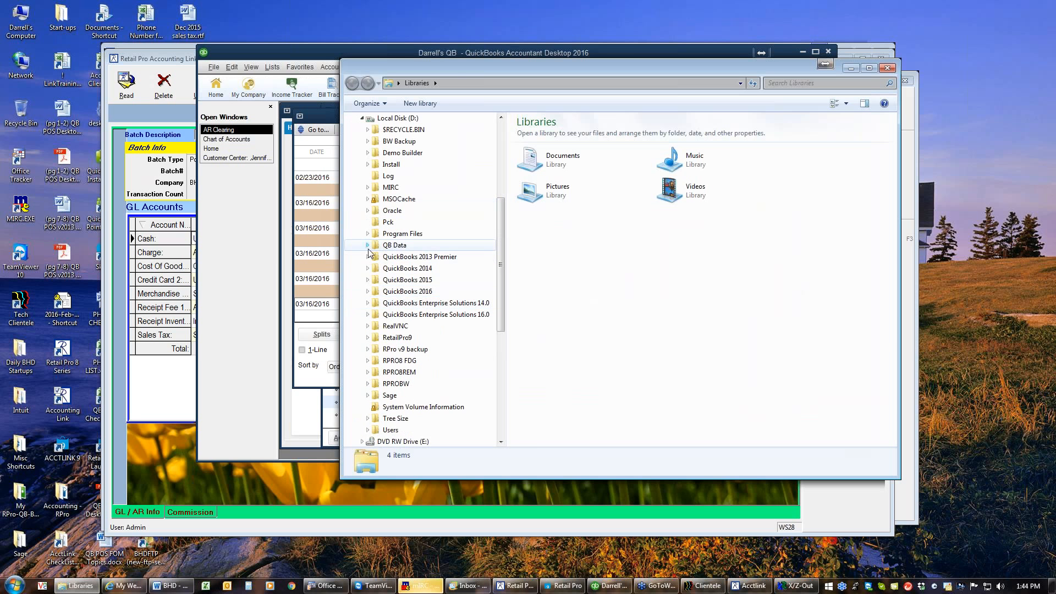
click(390, 244)
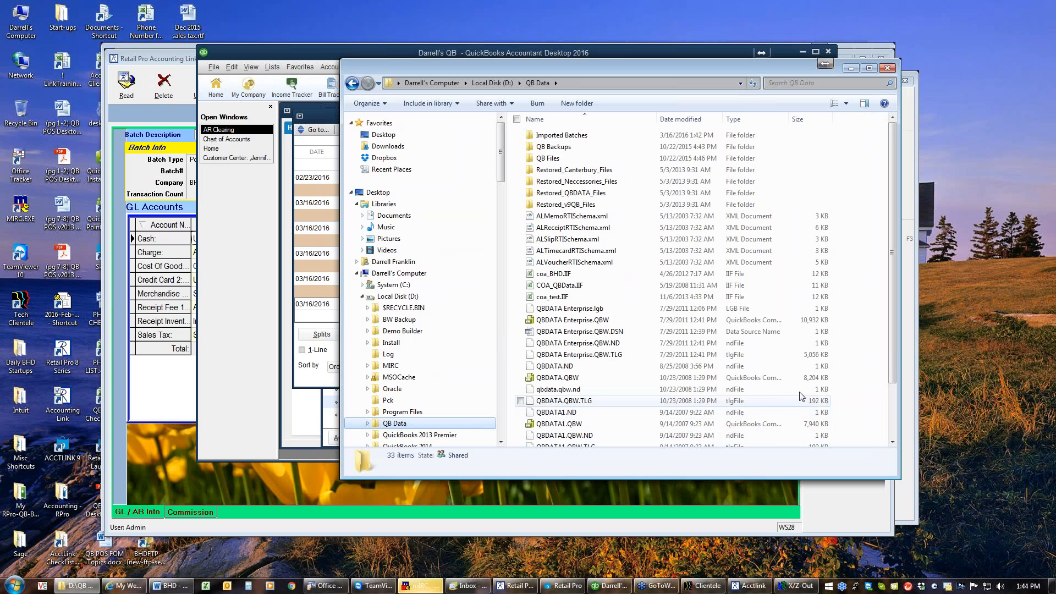
click(892, 421)
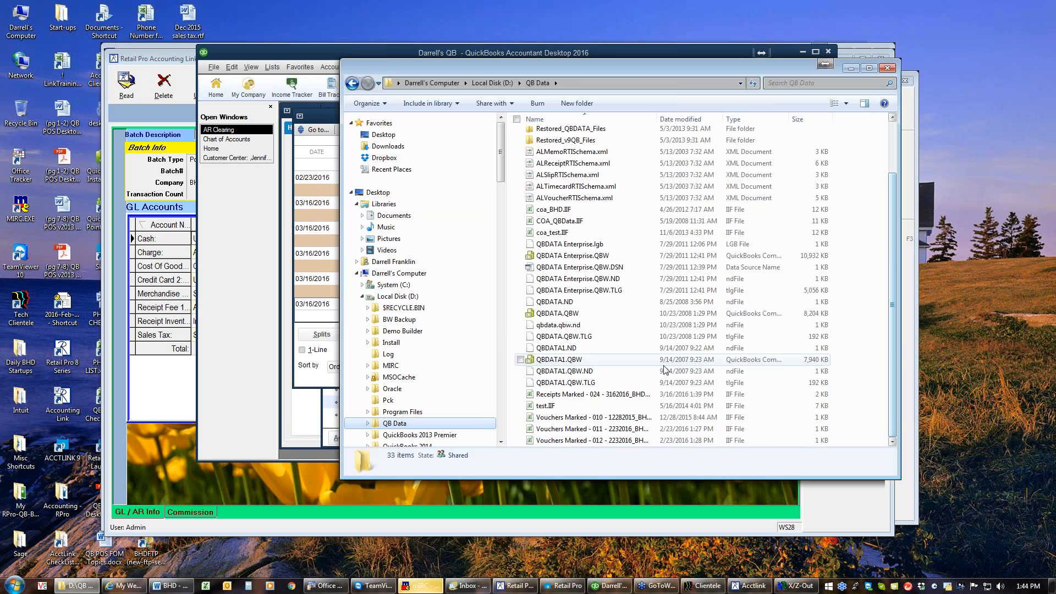
right_click(590, 396)
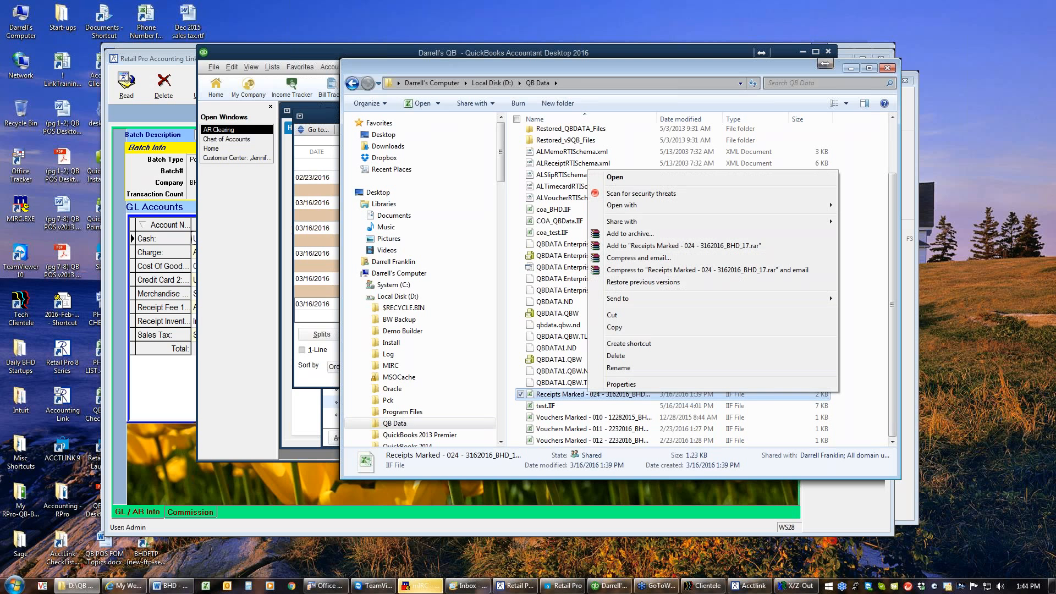
mouse_move(634, 209)
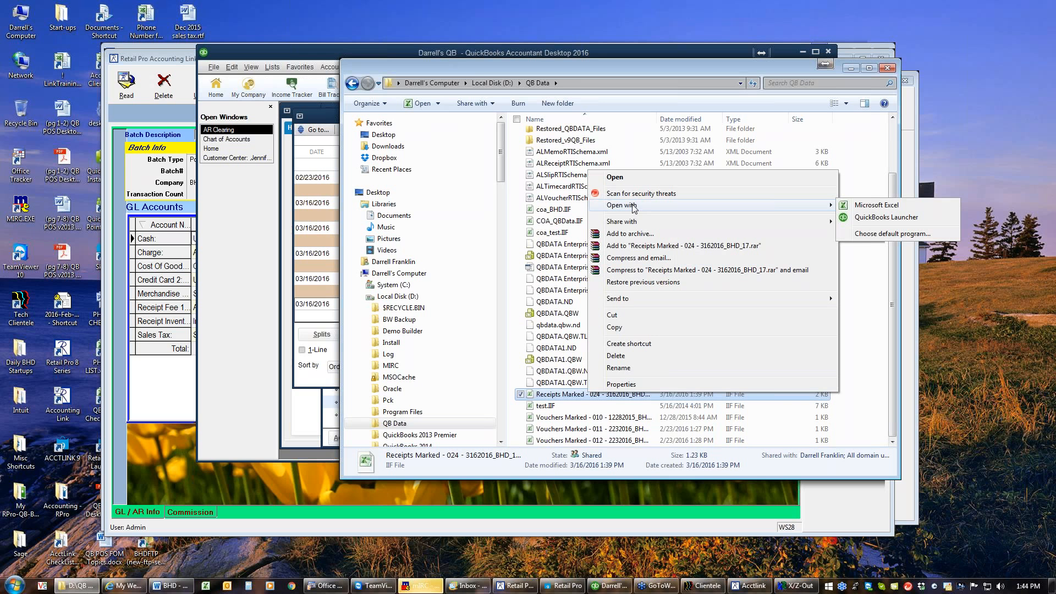
click(862, 207)
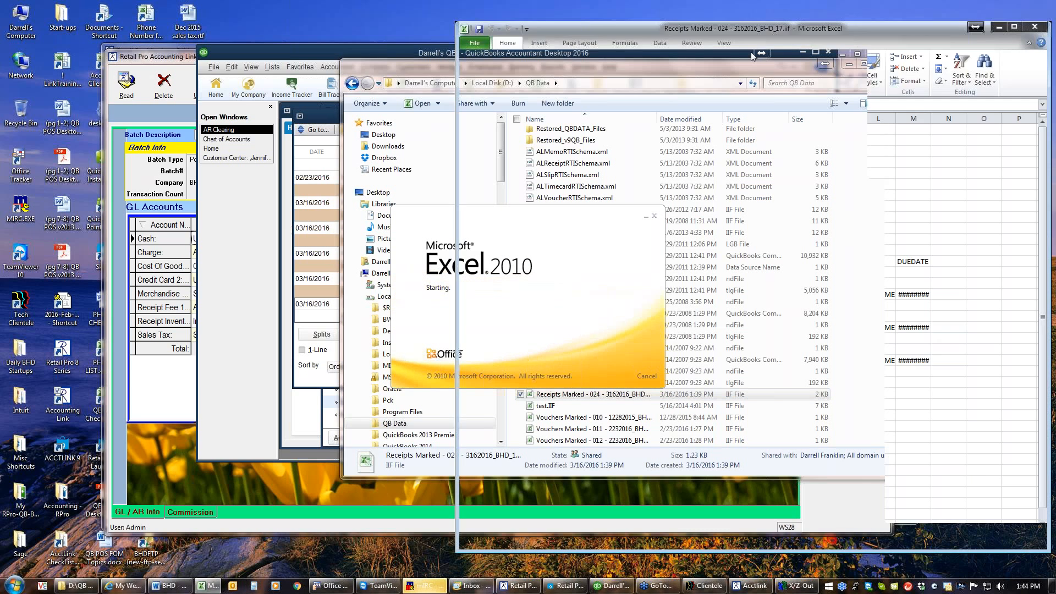
drag(737, 29, 523, 27)
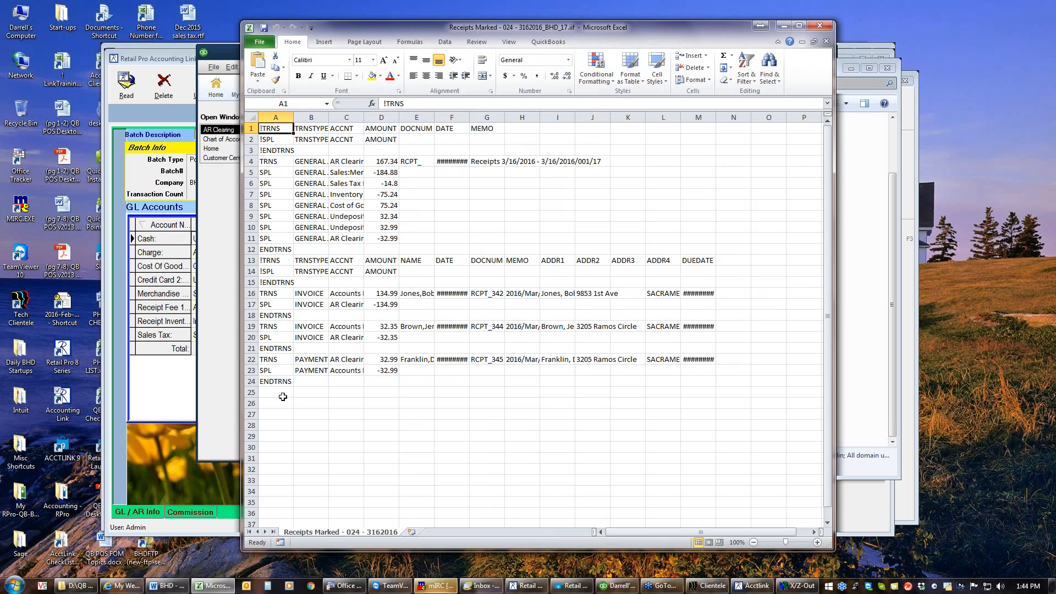
Step: Widen column E to read the customer names in the invoice and payment rows, and close the workbook without saving
click(276, 349)
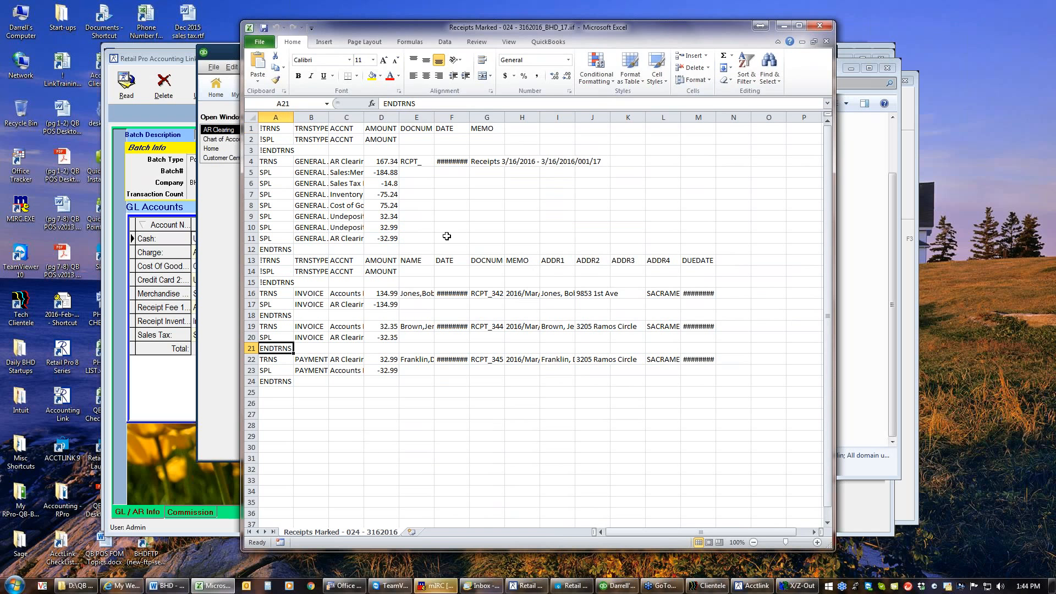
drag(433, 120, 477, 122)
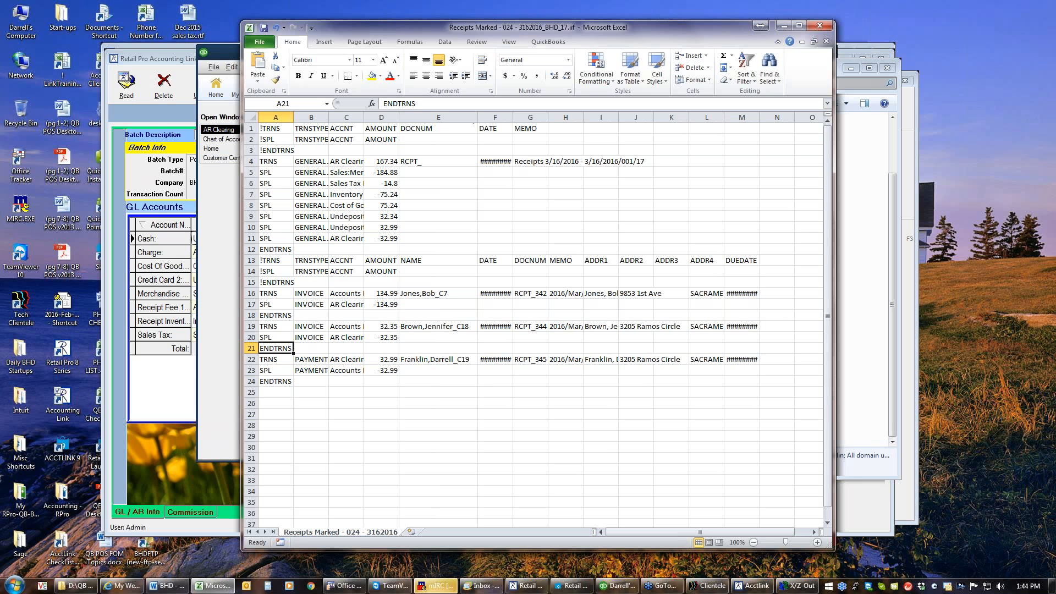
click(447, 326)
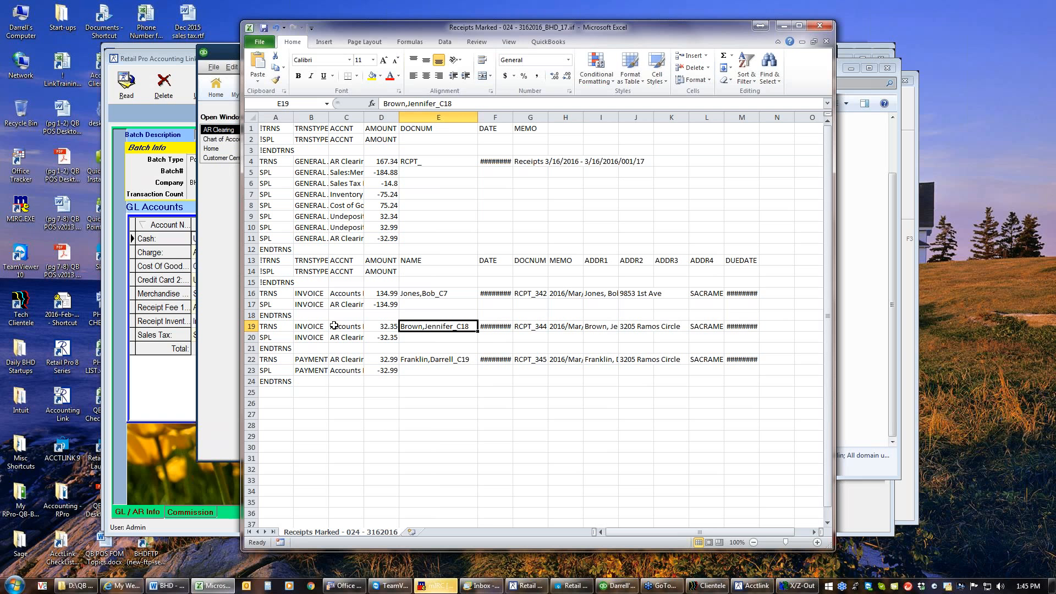
click(820, 28)
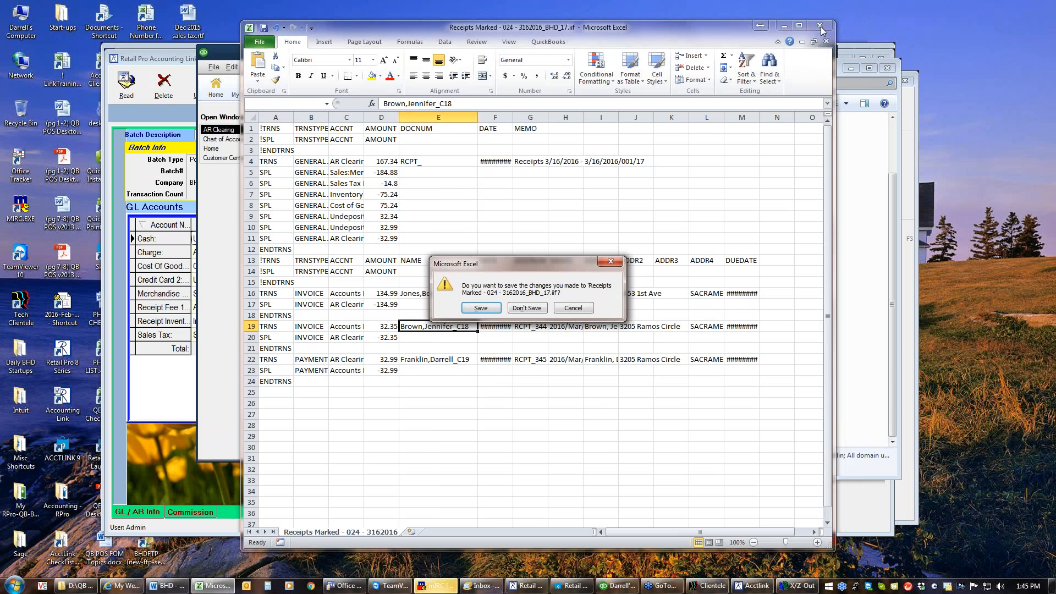
click(541, 311)
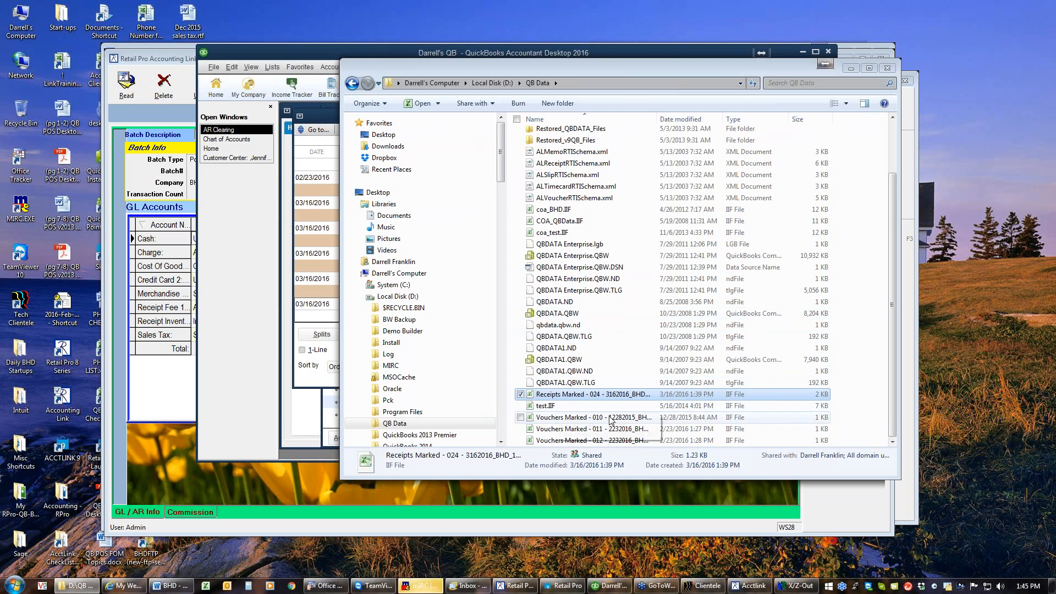
Step: Close the QB Data folder window, return to QuickBooks, and close the AR Clearing register and Chart of Accounts
click(561, 395)
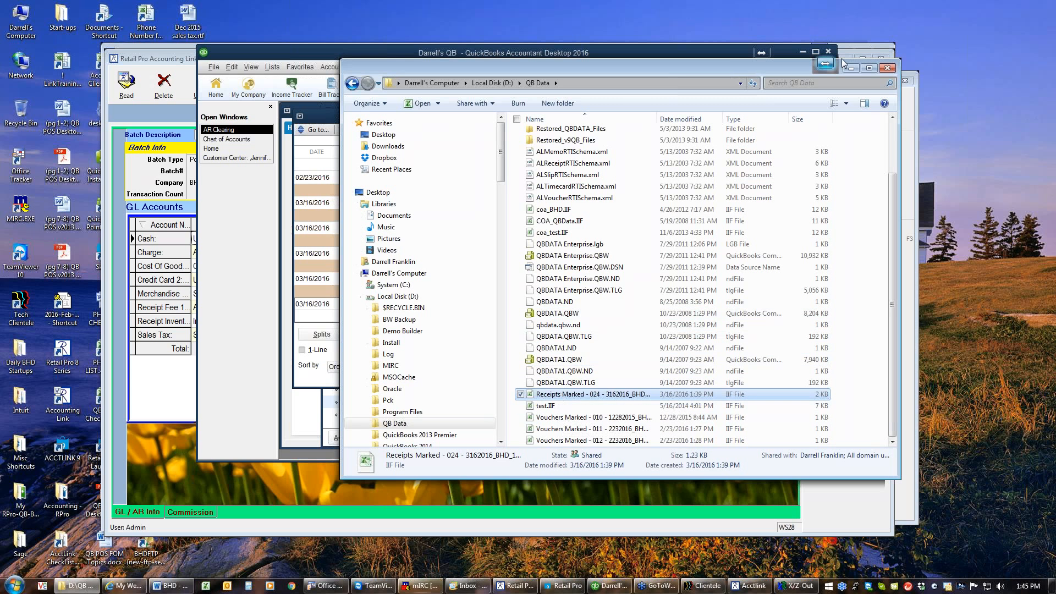
click(886, 67)
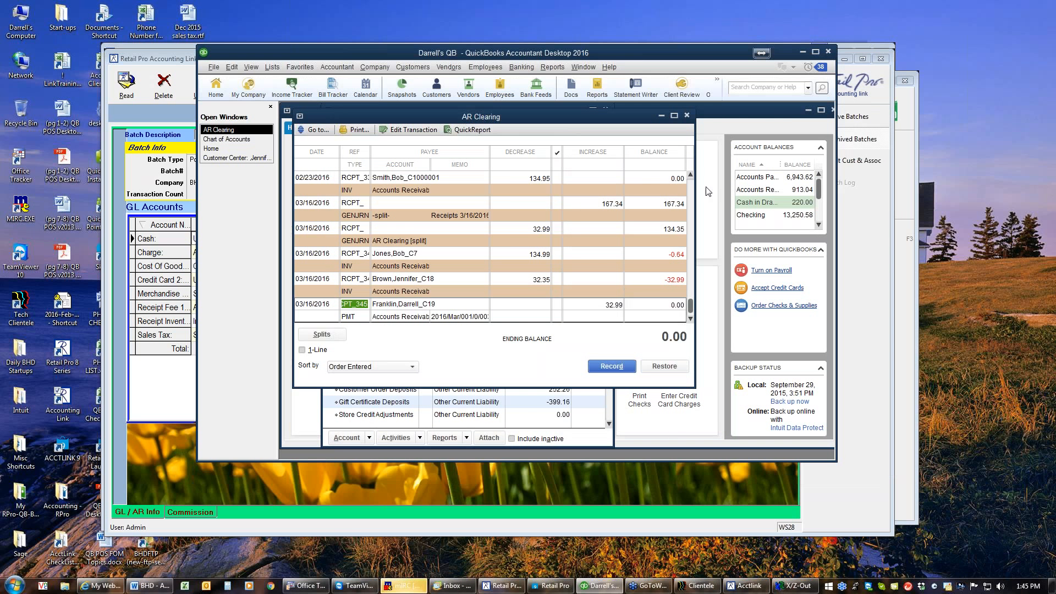
click(687, 116)
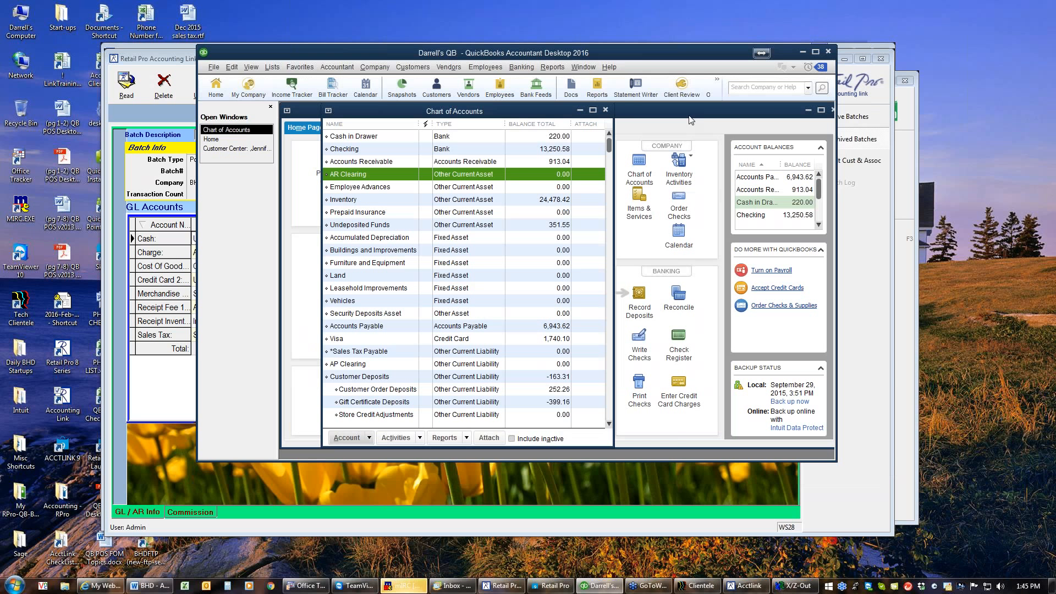
click(606, 110)
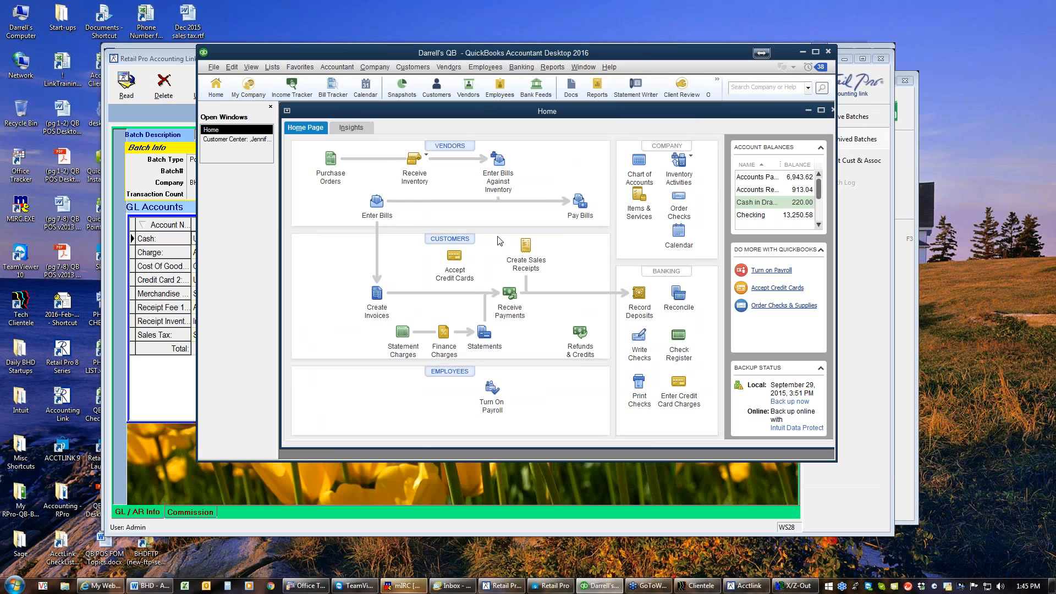
Step: Open the Customer Center and review the transactions of the customer charged on the 03/16/2016 invoice RCPT_344
click(450, 239)
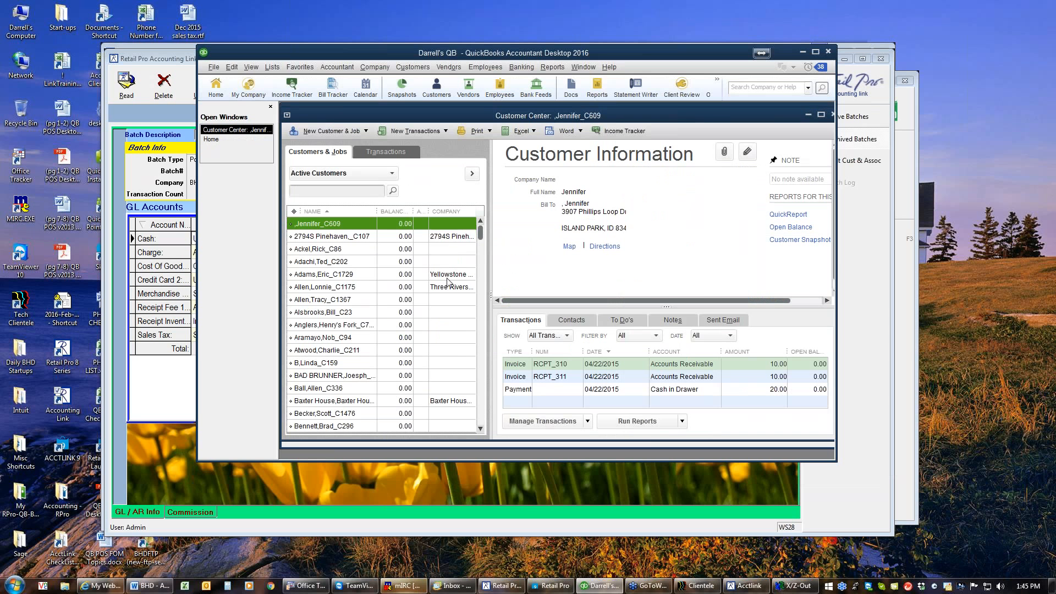
click(480, 412)
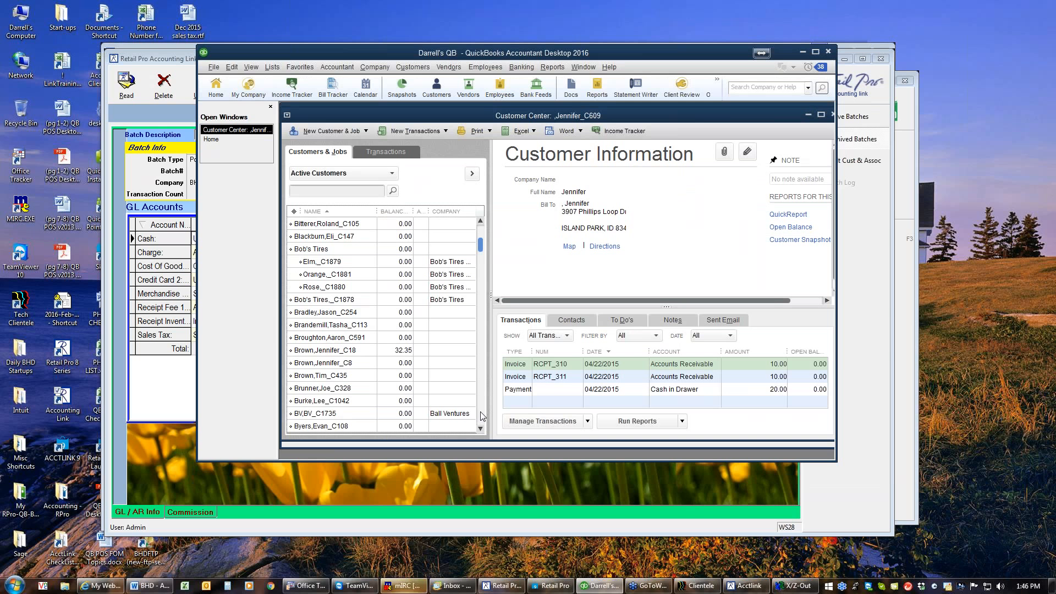
click(323, 351)
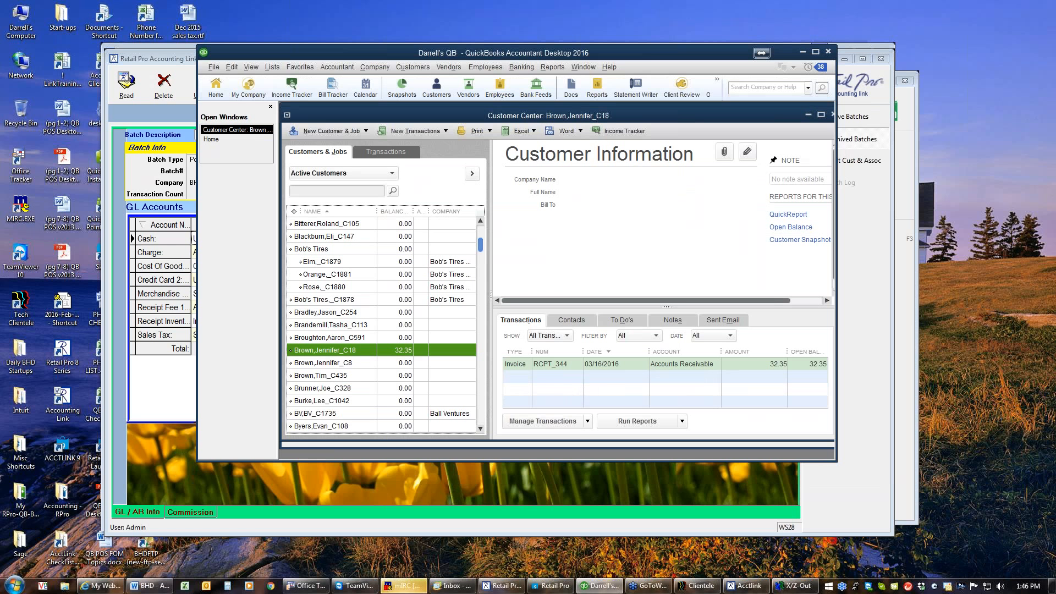
Step: Find the customer who made the 03/16/2016 payment RCPT_345, review its open balance, and close the Customer Center
scroll(481, 409, down, 6)
scroll(483, 410, down, 6)
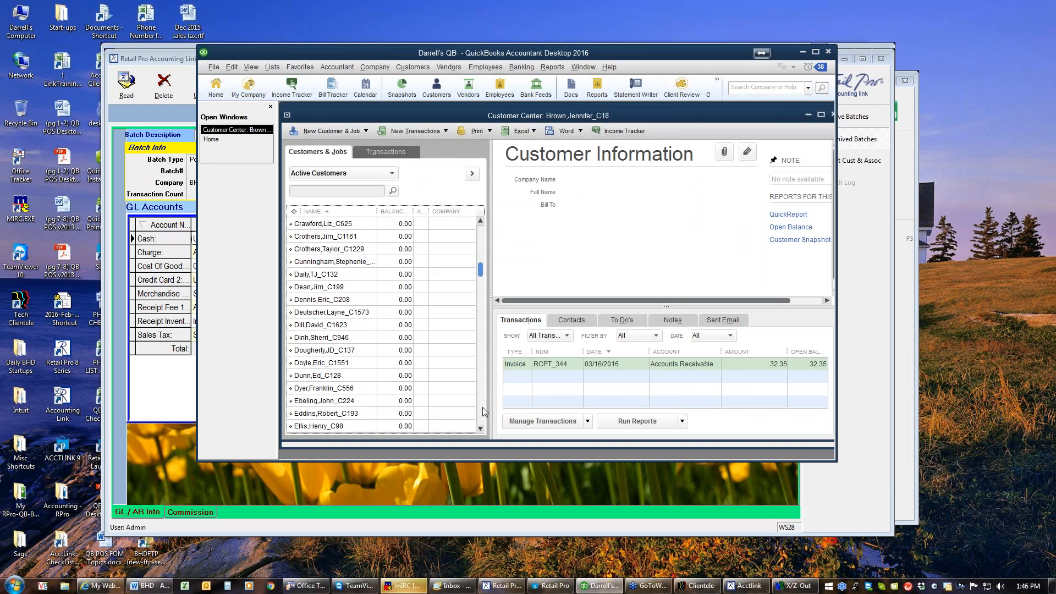
scroll(483, 407, down, 10)
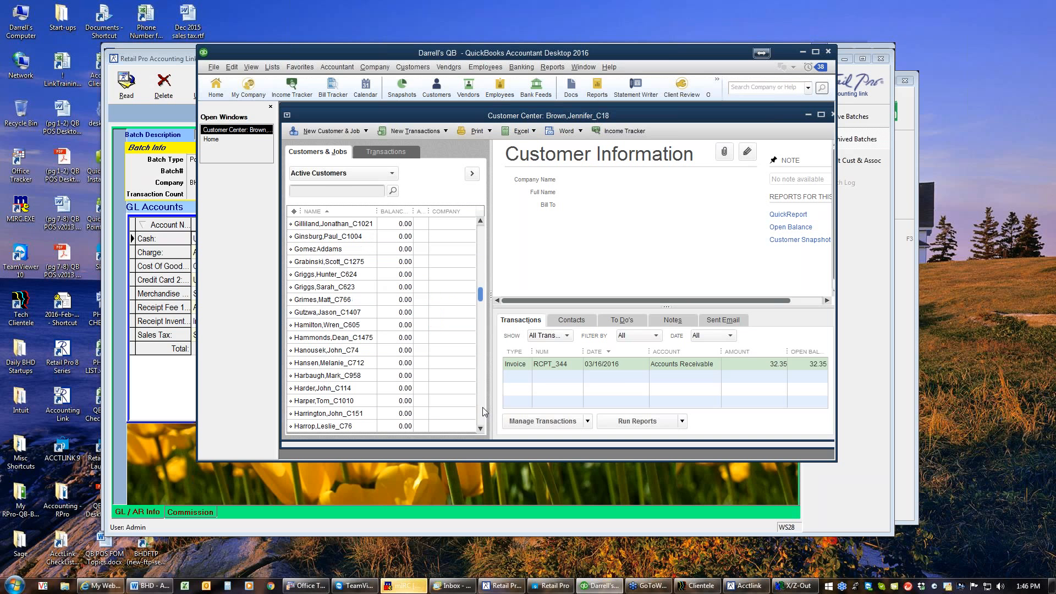
scroll(483, 247, up, 6)
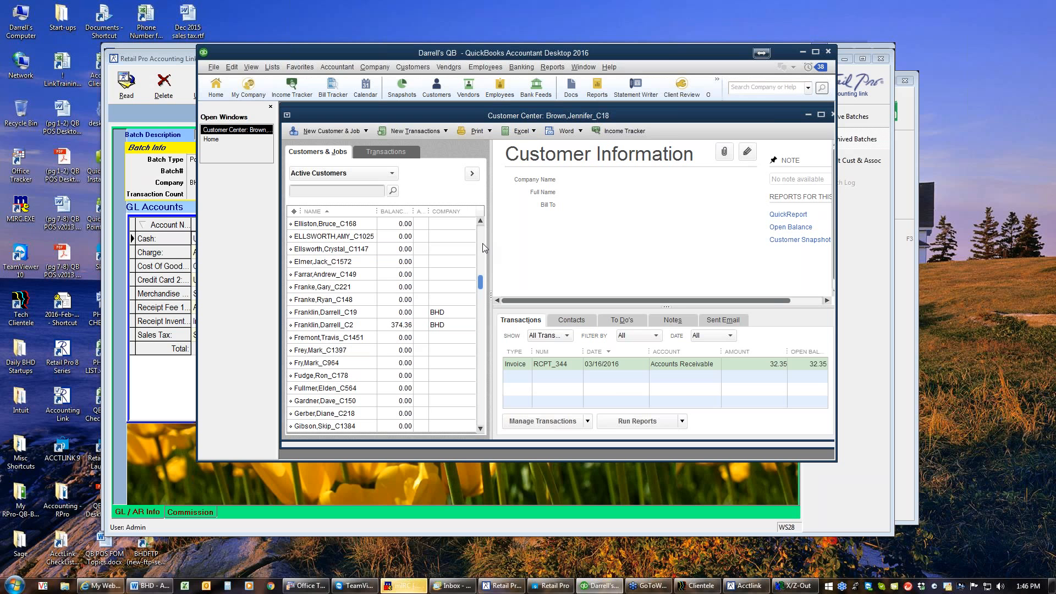
click(322, 312)
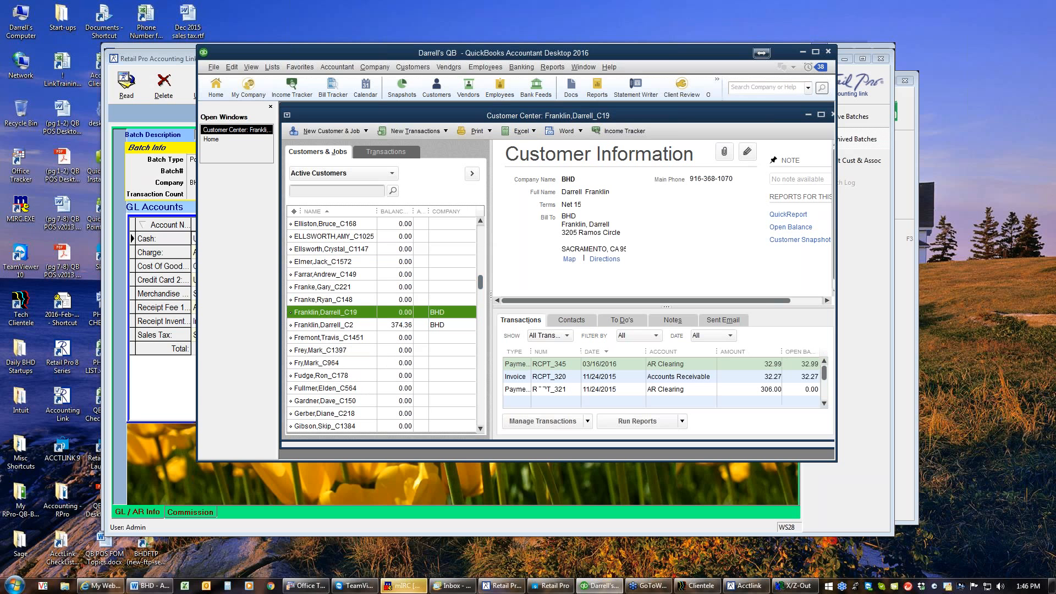
click(757, 366)
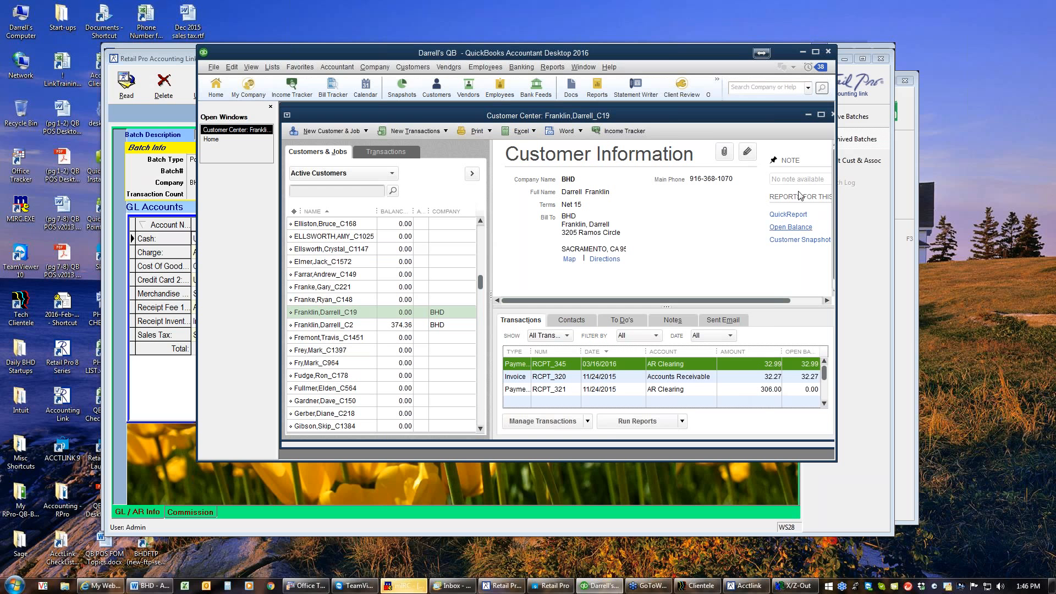
click(834, 116)
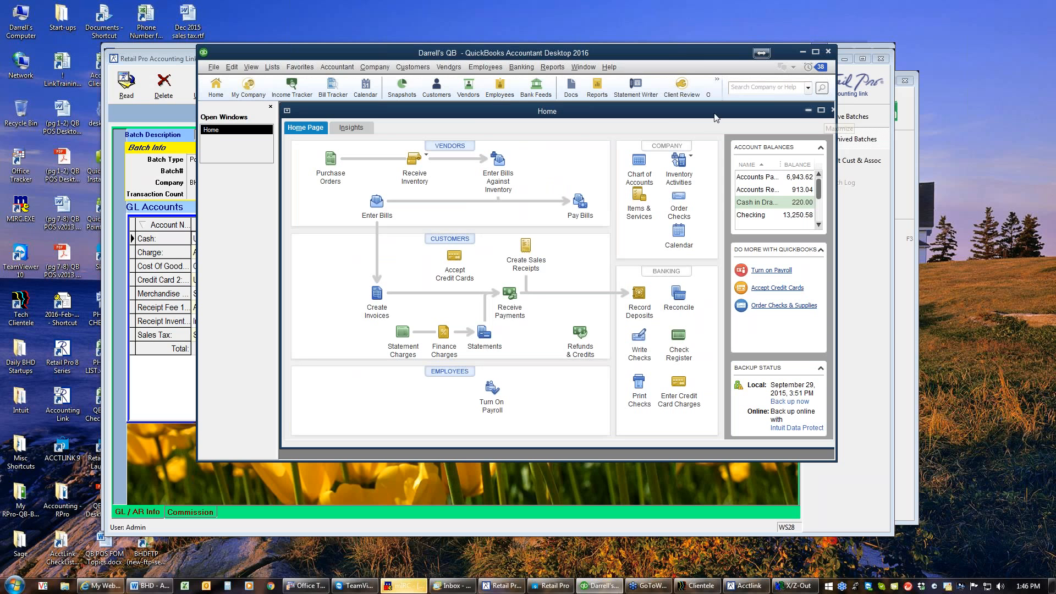
Step: Run the Open Invoices report to examine each customer's outstanding invoices and unapplied payments
click(552, 67)
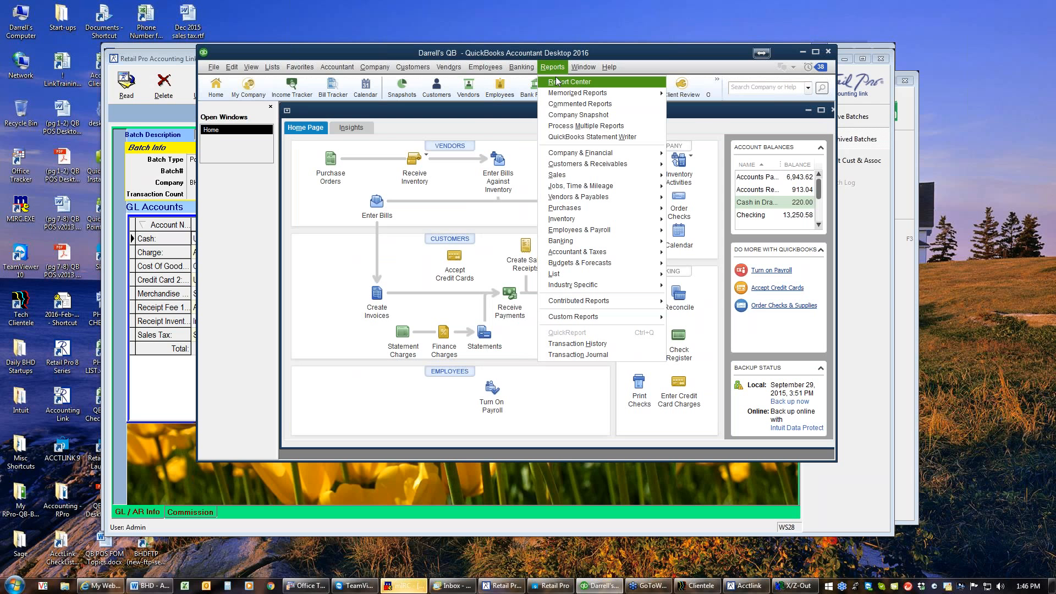
mouse_move(568, 166)
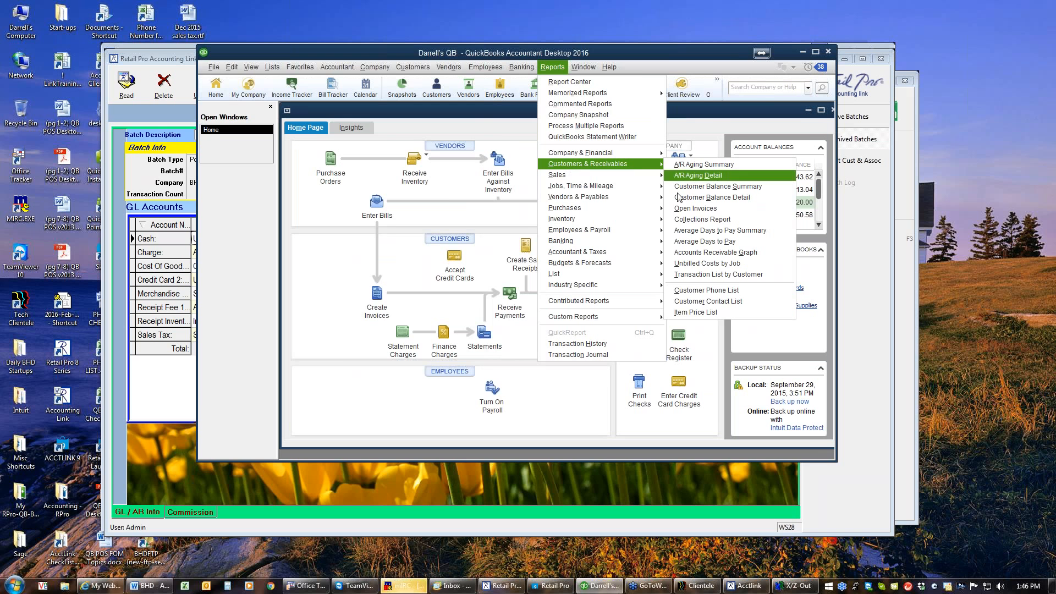
click(691, 209)
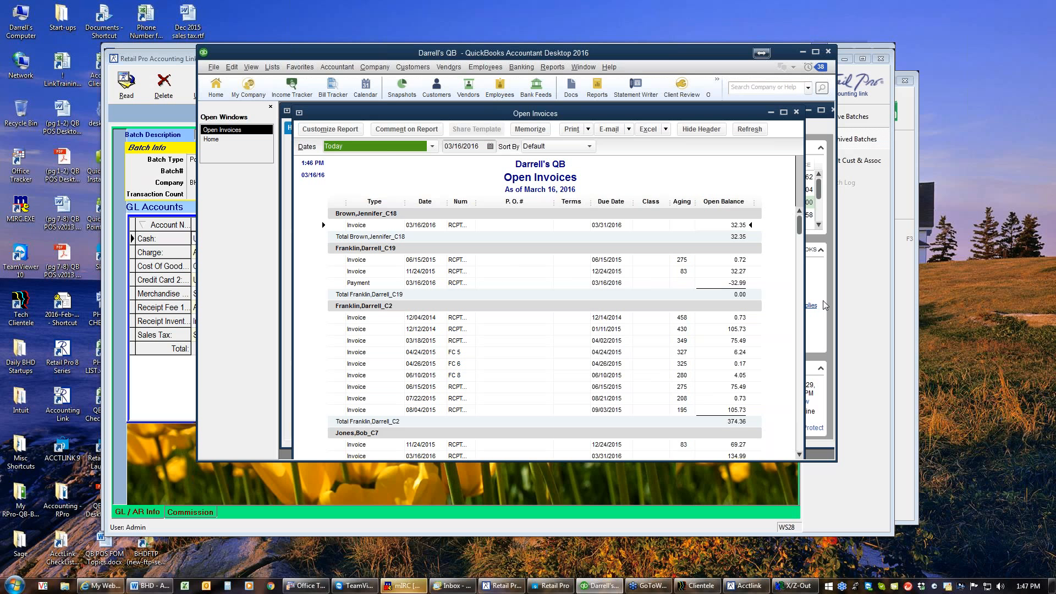
Step: Apply the RCPT_345 payment to invoices RCPT_315 and RCPT_320, record the change, and close the Open Invoices report after reviewing it
click(739, 283)
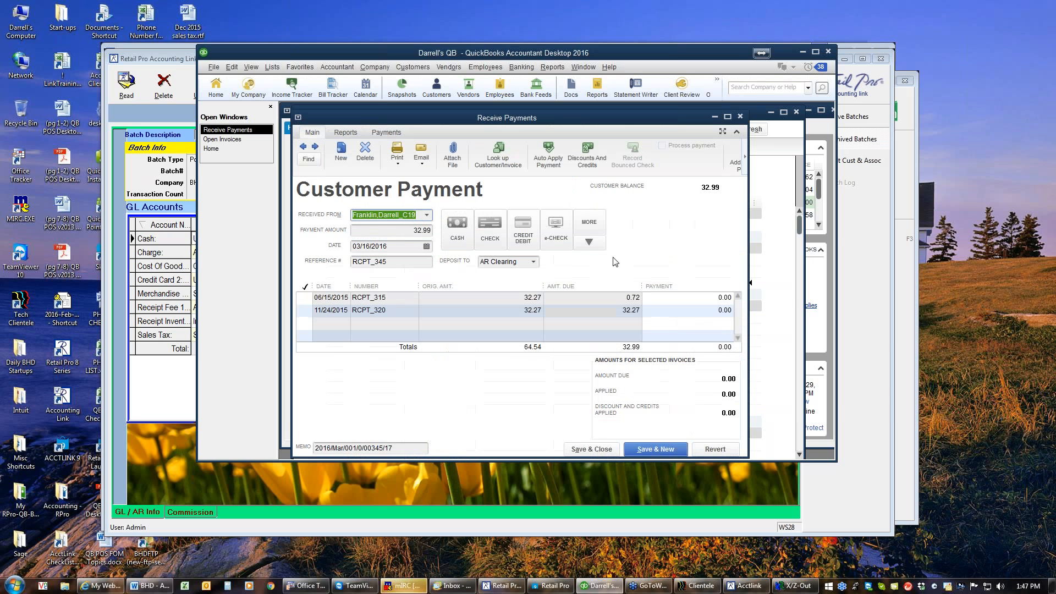
click(305, 297)
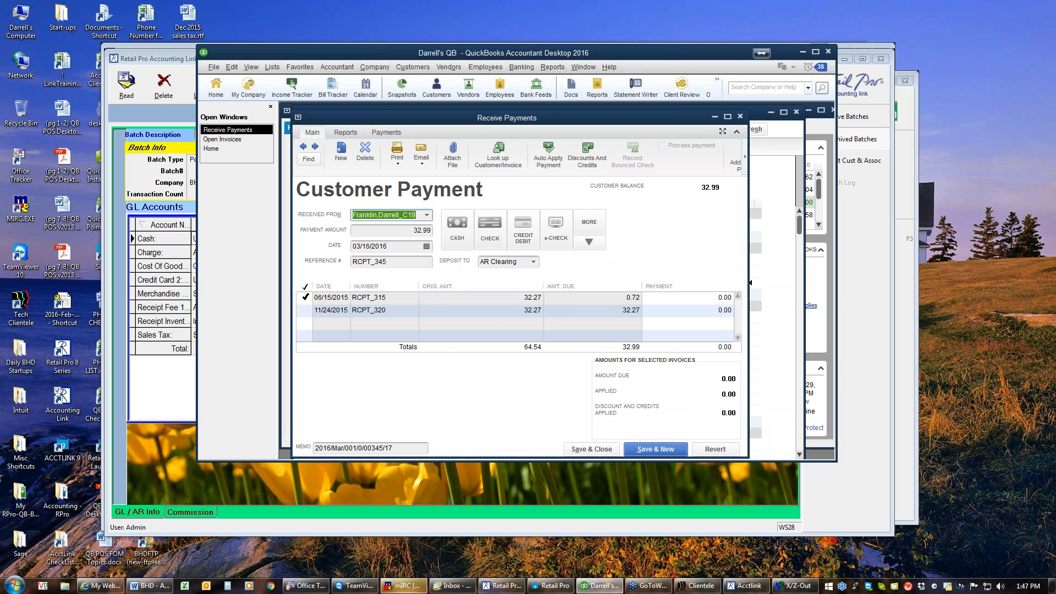
click(304, 311)
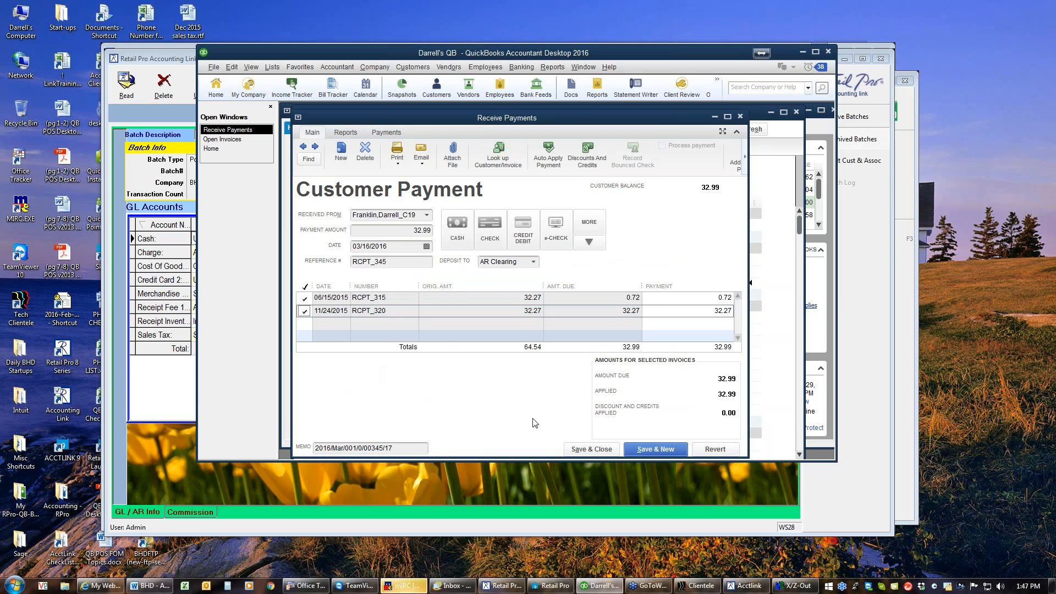
click(599, 448)
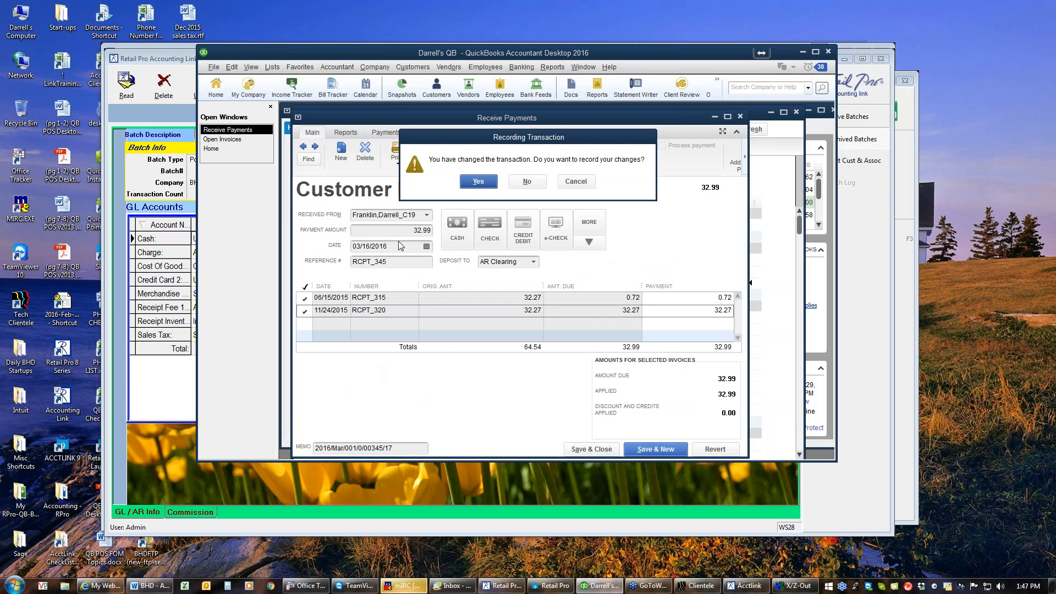
click(476, 182)
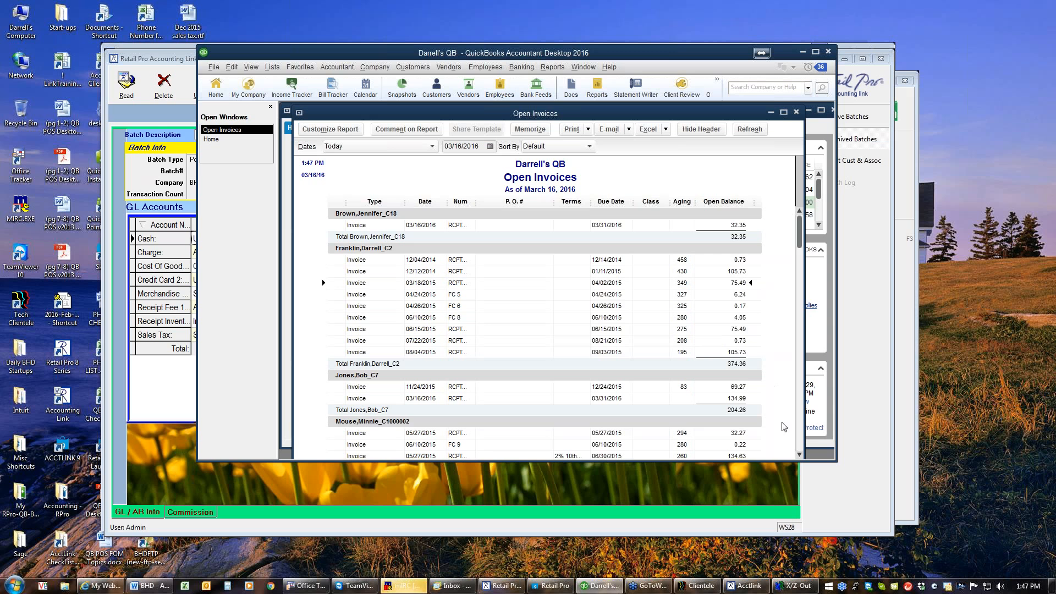
click(799, 440)
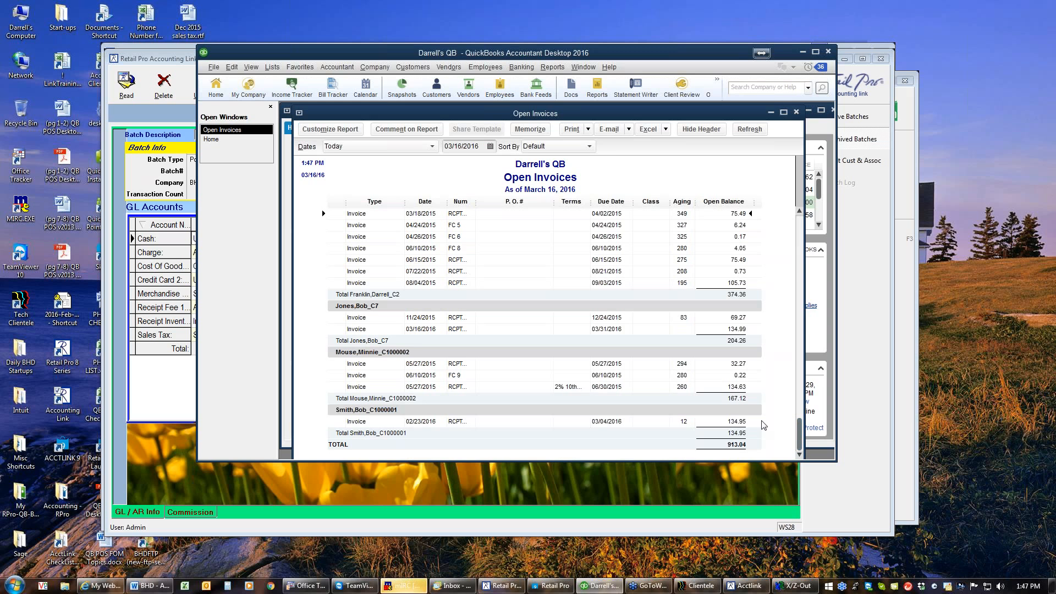
click(796, 112)
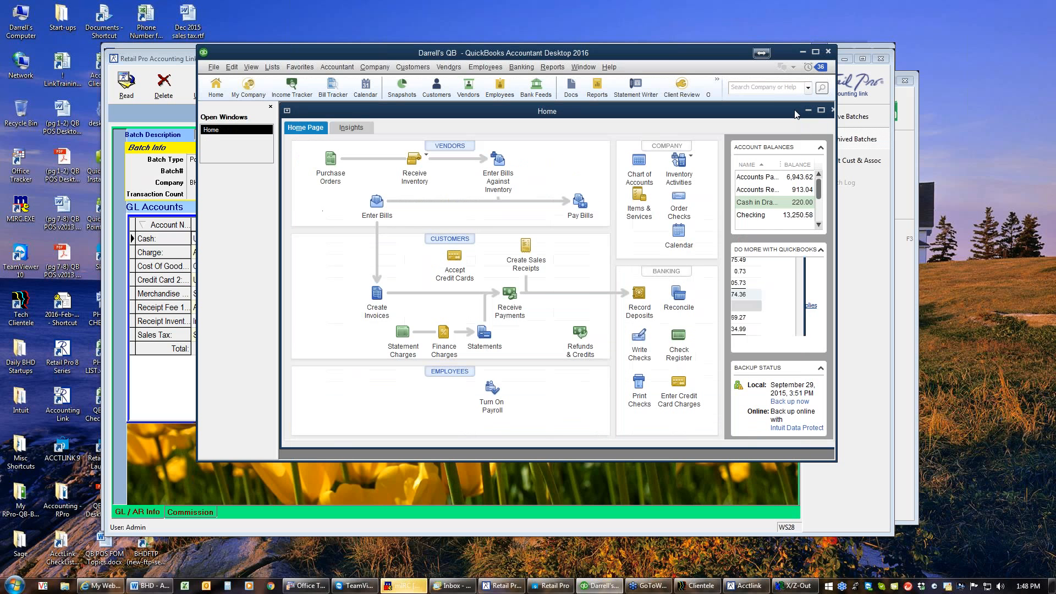